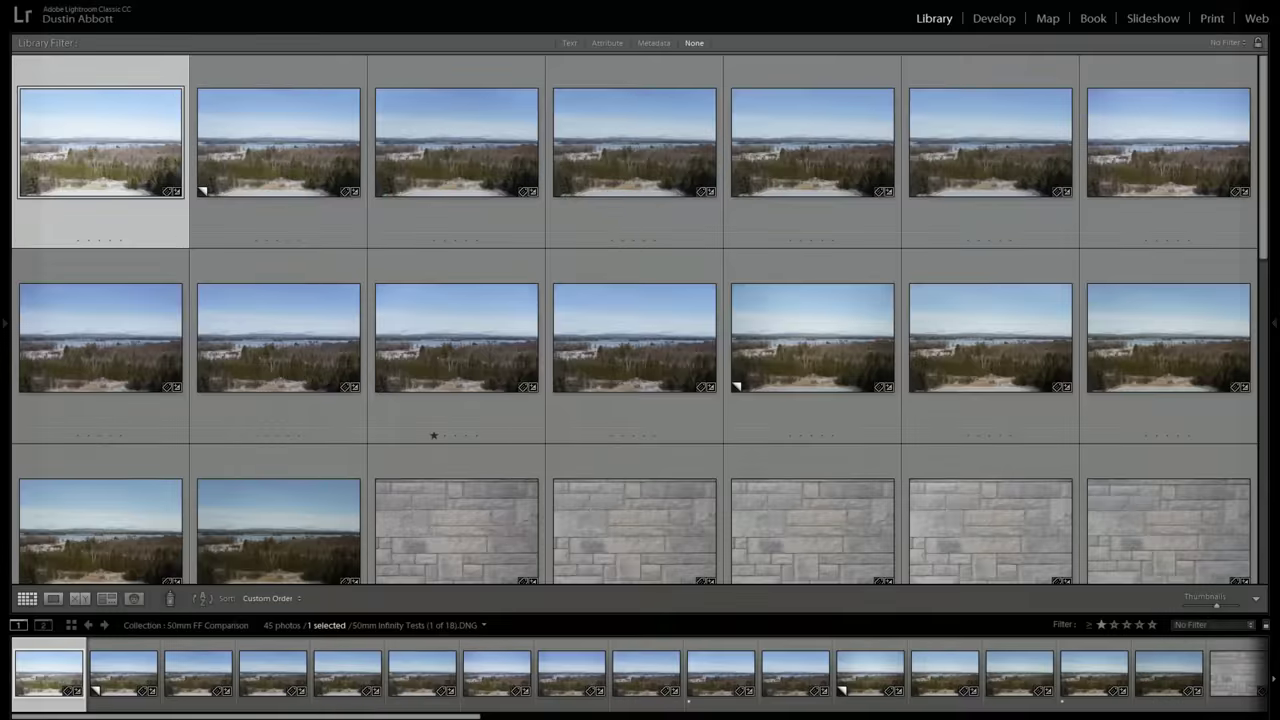
Compare the birches and the large pine at 1:1 in the f/1.4 shots from the FE 50mm F1.4 ZA and Samyang AF 50mm F1.4.
{"action": "key", "text": "f"}
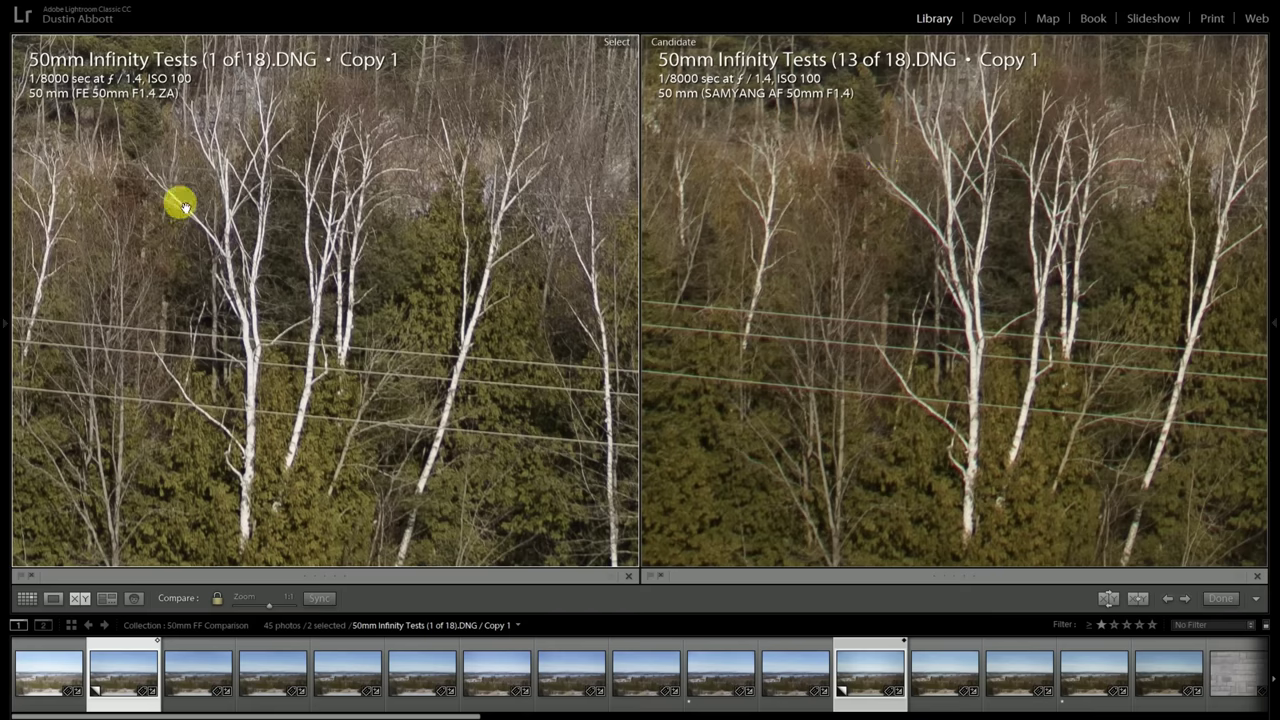
{"action": "left_click_drag", "start_coordinate": [219, 302], "coordinate": [283, 320]}
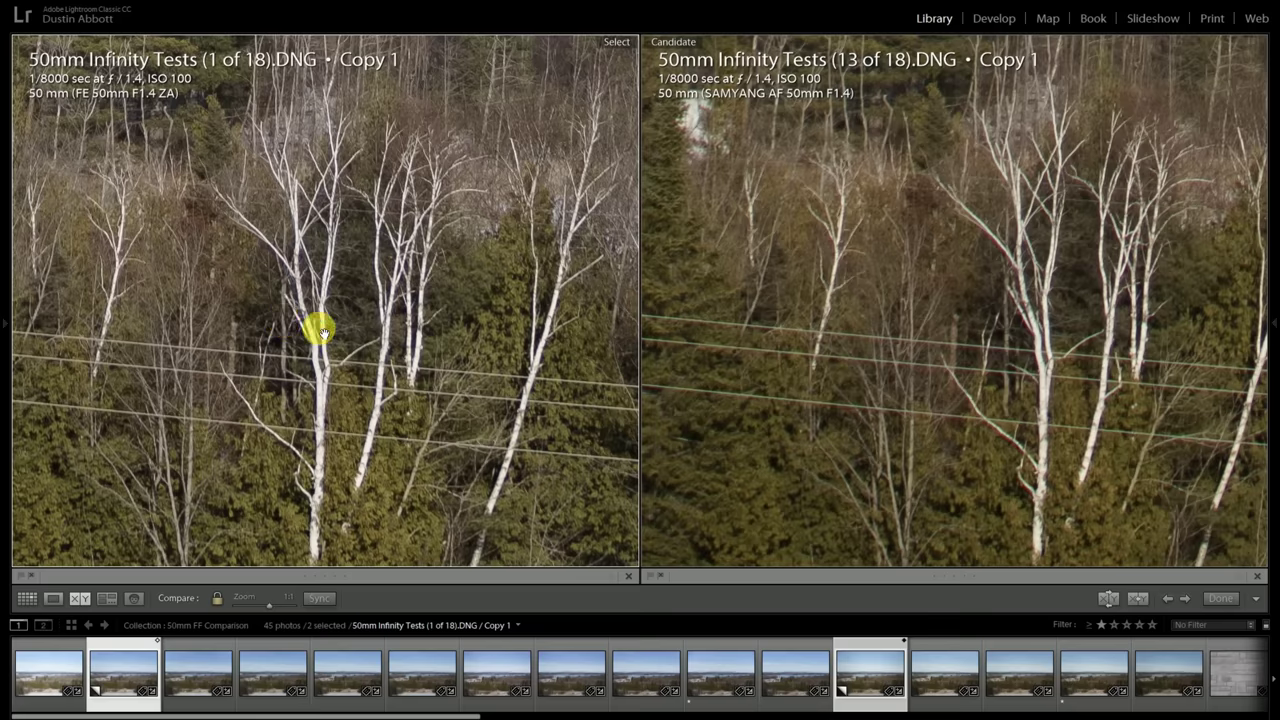
{"action": "left_click_drag", "start_coordinate": [342, 408], "coordinate": [371, 343]}
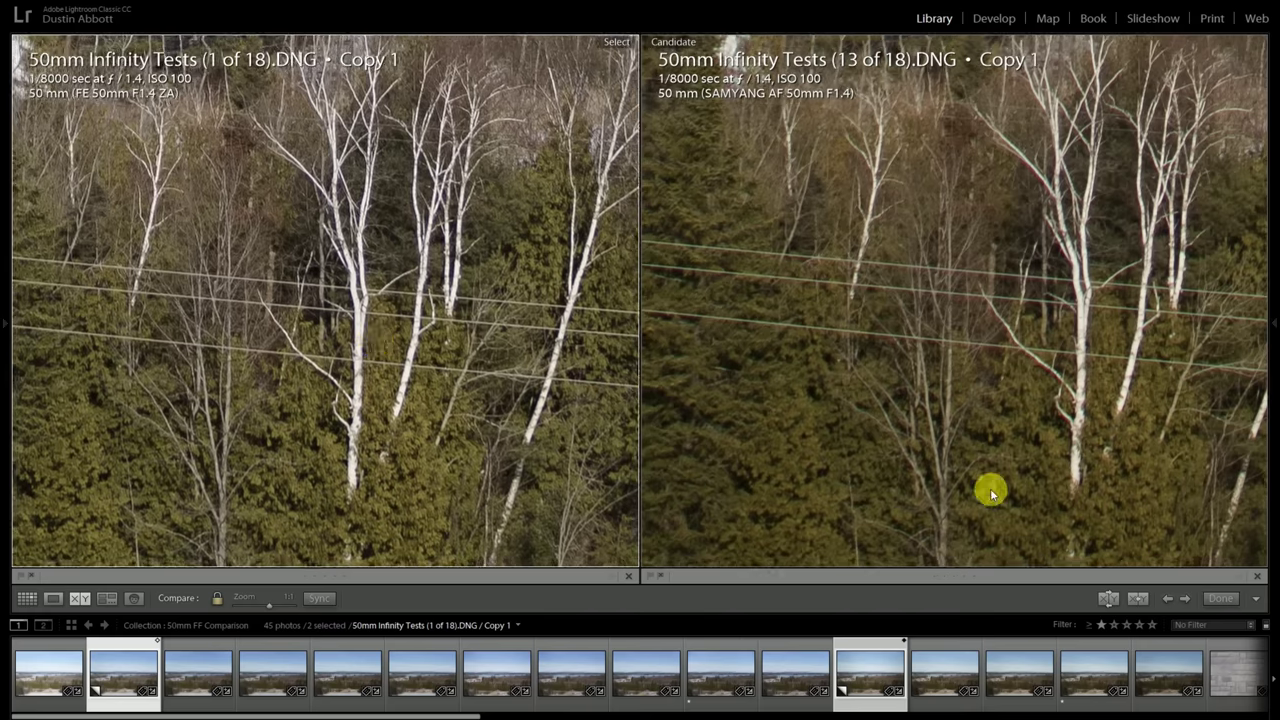
{"action": "left_click_drag", "start_coordinate": [392, 362], "coordinate": [420, 423]}
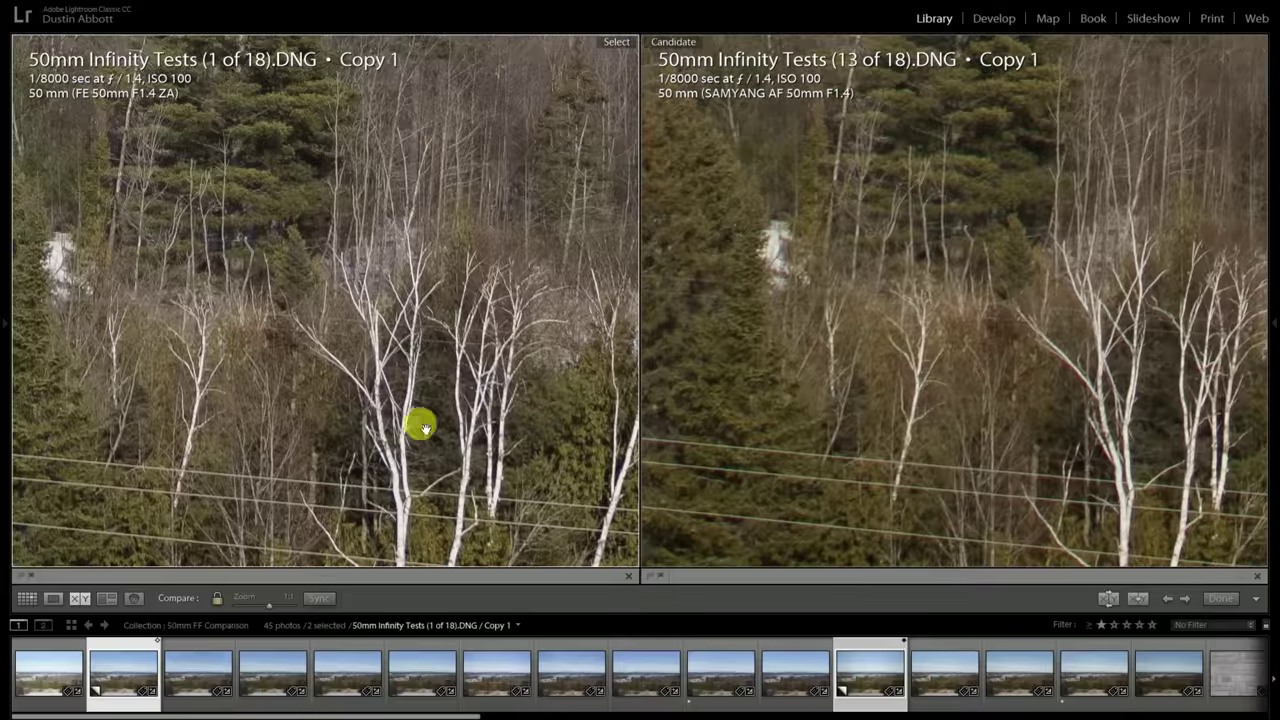
{"action": "left_click_drag", "start_coordinate": [424, 327], "coordinate": [474, 531]}
{"action": "left_click_drag", "start_coordinate": [403, 380], "coordinate": [462, 430]}
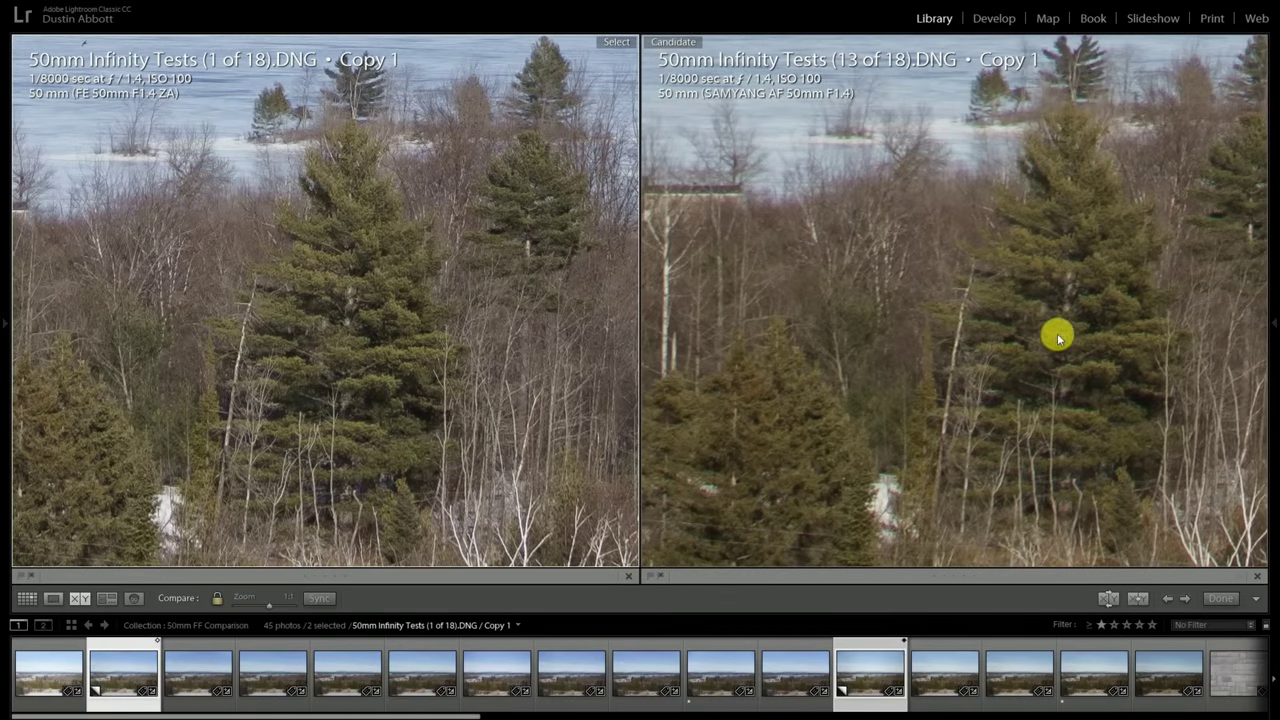
Examine the left edge of the Zeiss and Samyang f/1.4 shots at 1:1.
{"action": "left_click", "coordinate": [366, 345]}
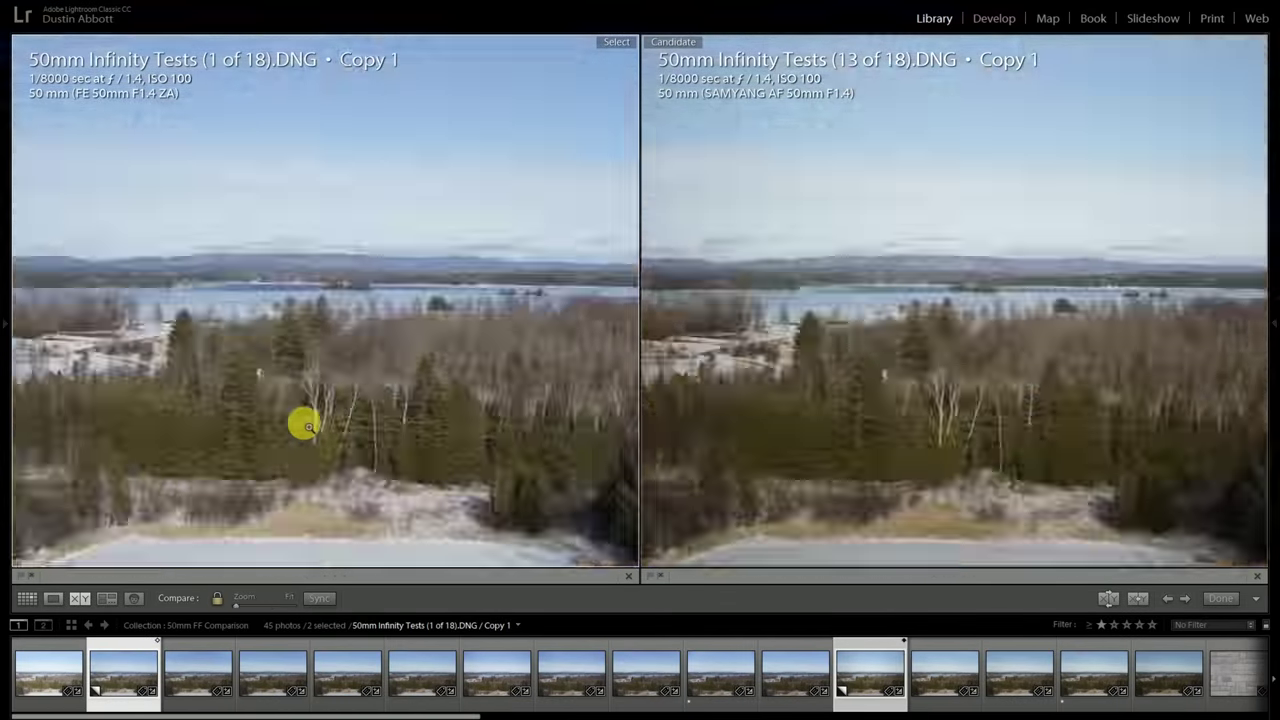
{"action": "left_click", "coordinate": [51, 387]}
{"action": "left_click_drag", "start_coordinate": [51, 387], "coordinate": [270, 394]}
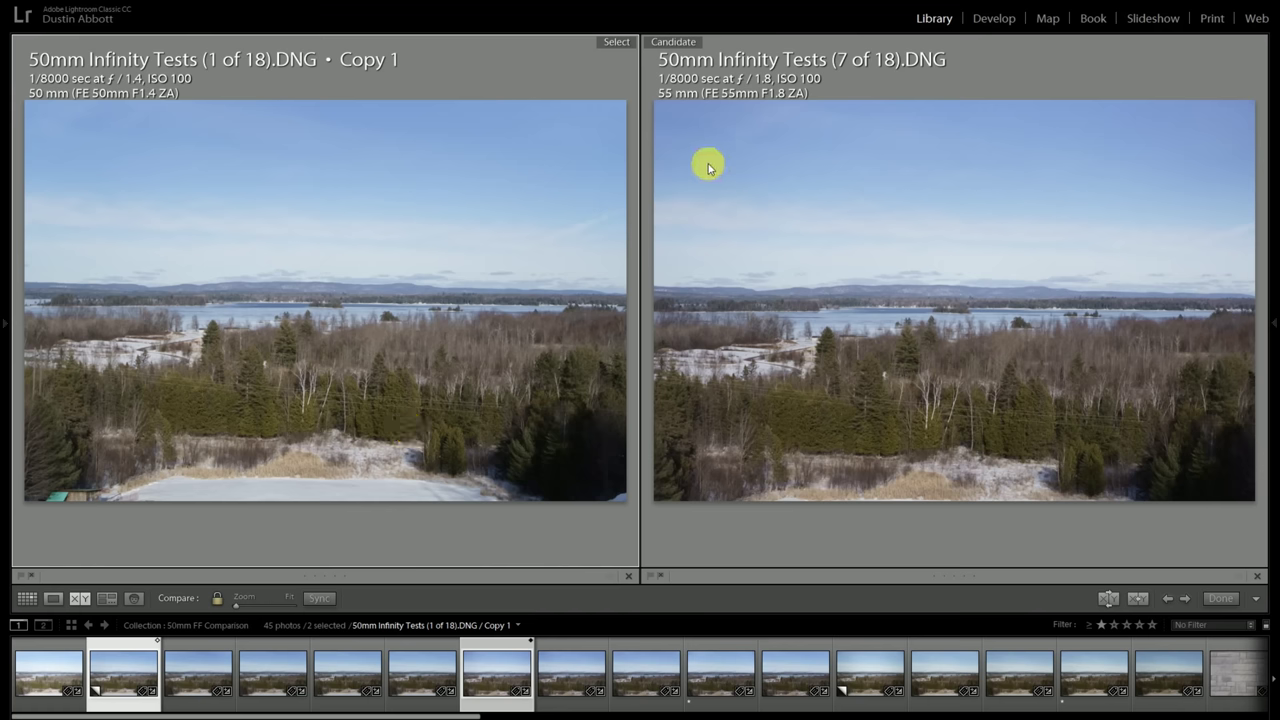
Compare the birches and the large pine at 1:1 between the 50mm f/1.4 shot and 50mm Infinity Tests (7 of 18), the 55mm f/1.8 shot.
{"action": "left_click", "coordinate": [310, 386]}
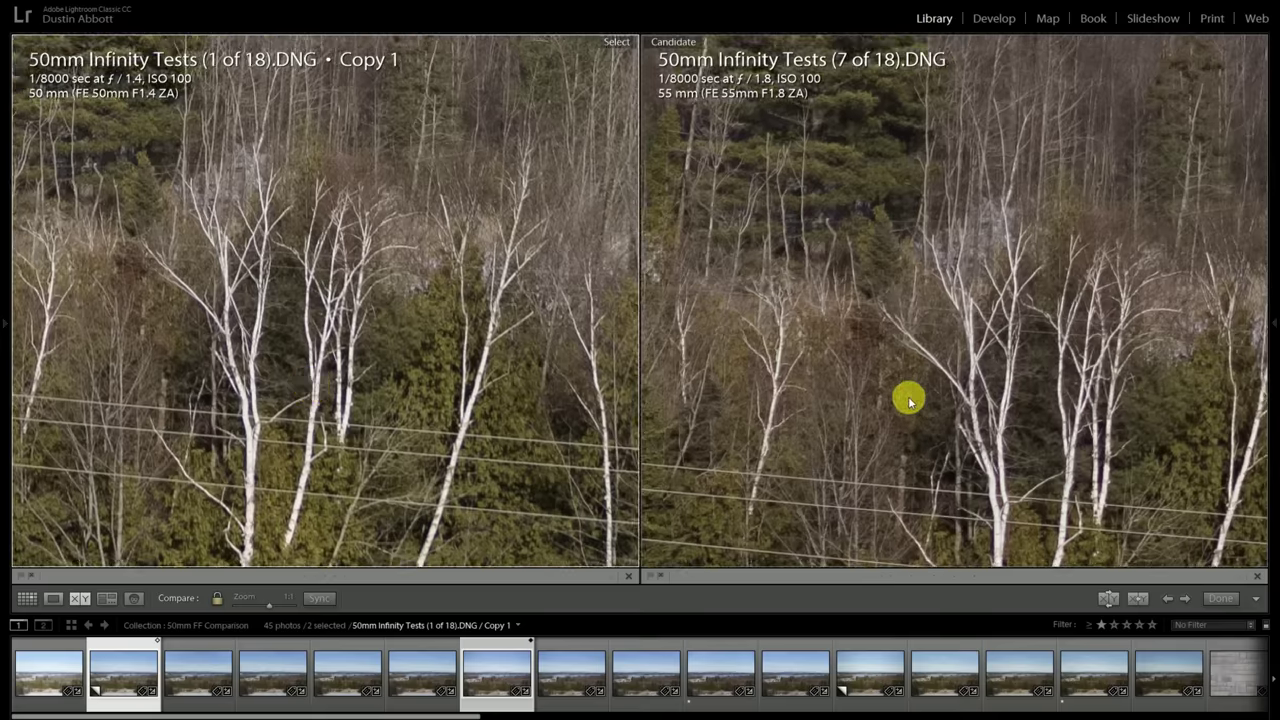
{"action": "left_click_drag", "start_coordinate": [909, 402], "coordinate": [852, 281]}
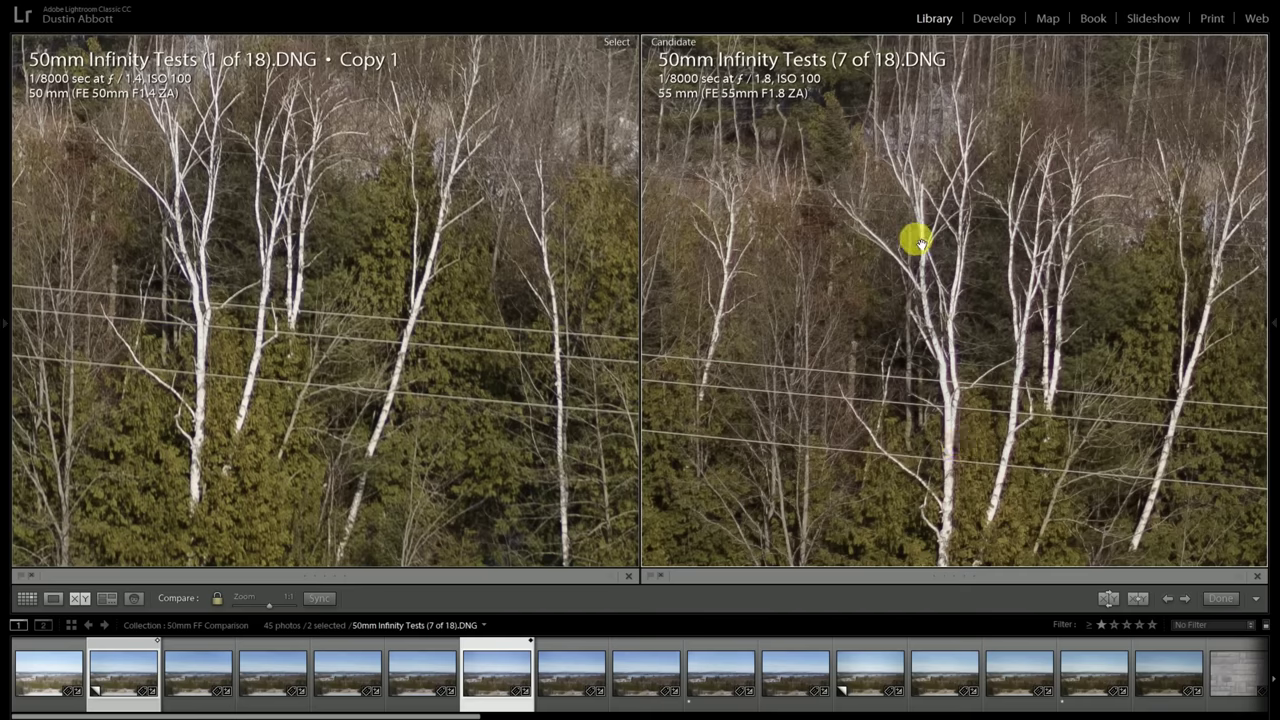
{"action": "left_click_drag", "start_coordinate": [878, 283], "coordinate": [1020, 397]}
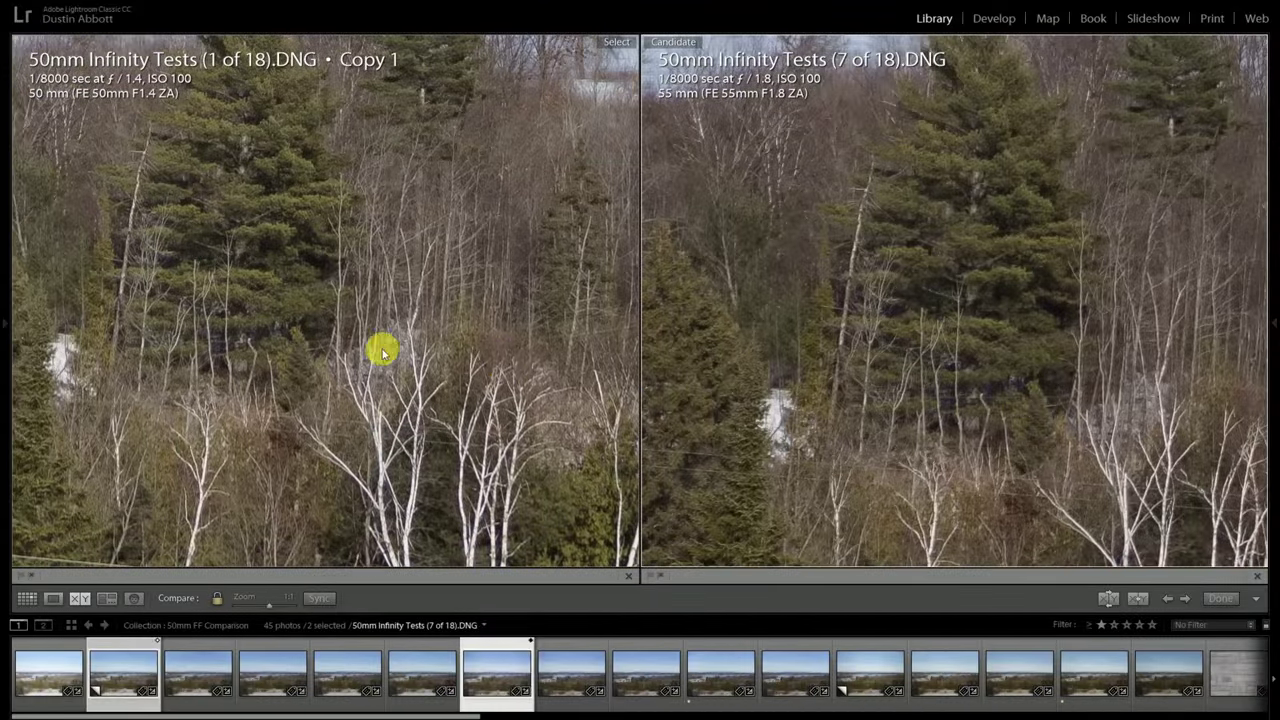
{"action": "left_click_drag", "start_coordinate": [382, 349], "coordinate": [457, 394]}
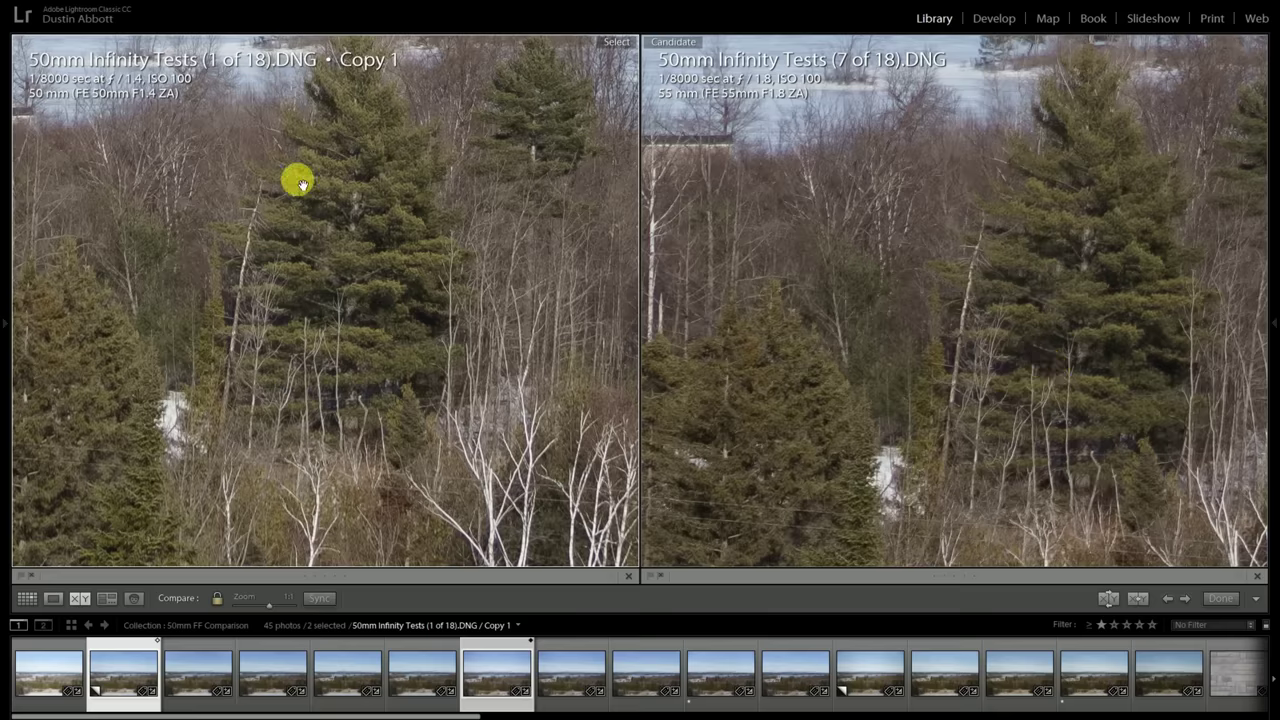
{"action": "left_click", "coordinate": [332, 263]}
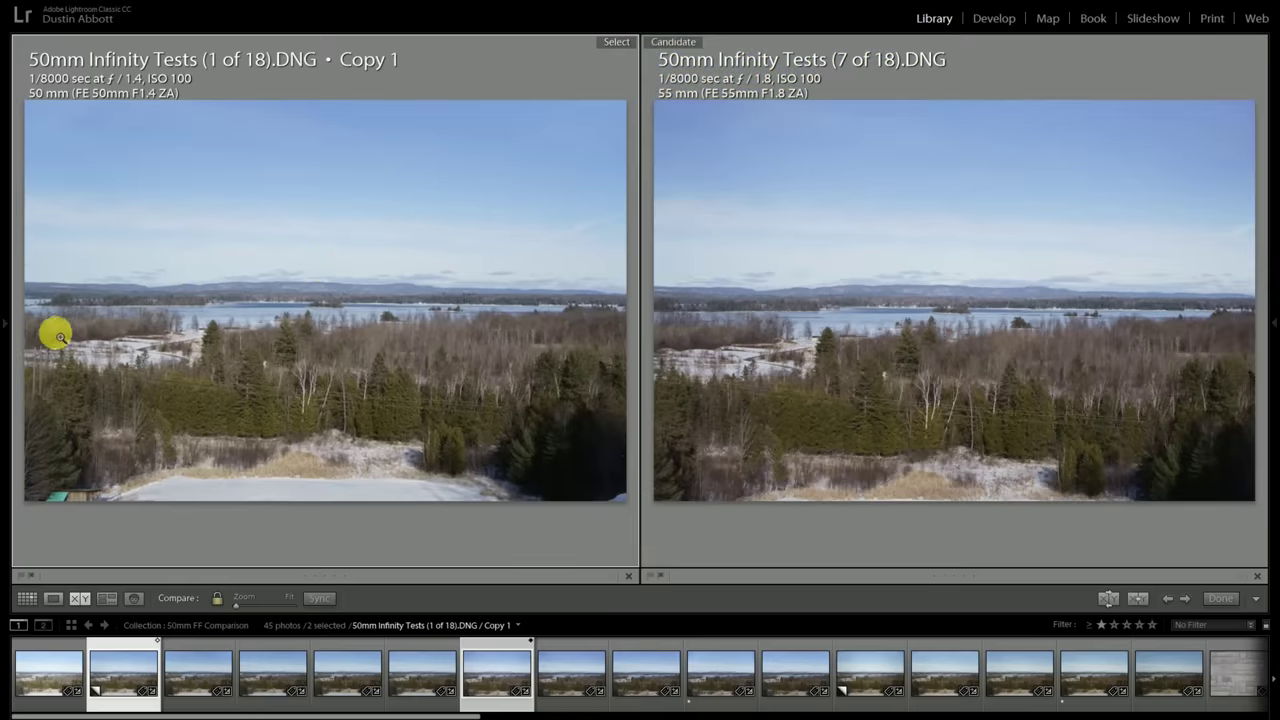
Compare the utility poles and evergreens along the left edge at 1:1 in the 50mm f/1.4 and 55mm f/1.8 shots.
{"action": "left_click", "coordinate": [51, 337]}
{"action": "left_click_drag", "start_coordinate": [51, 337], "coordinate": [317, 97]}
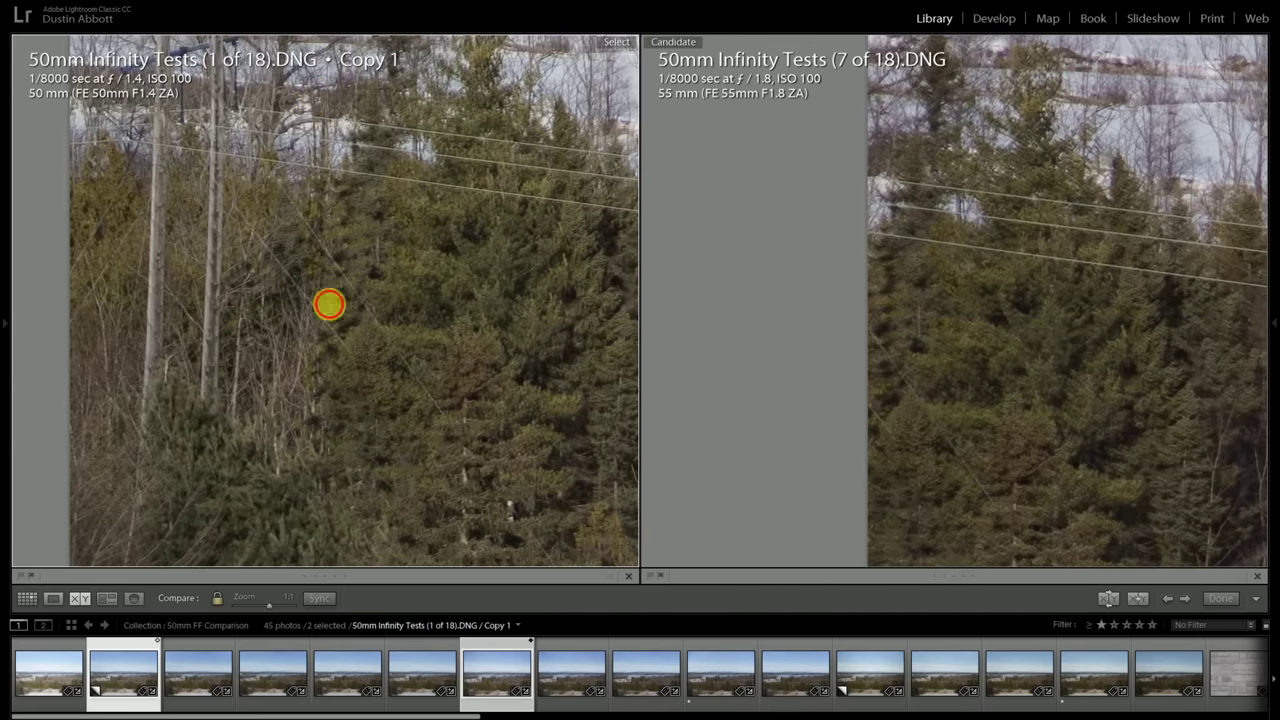
{"action": "left_click_drag", "start_coordinate": [329, 300], "coordinate": [353, 224]}
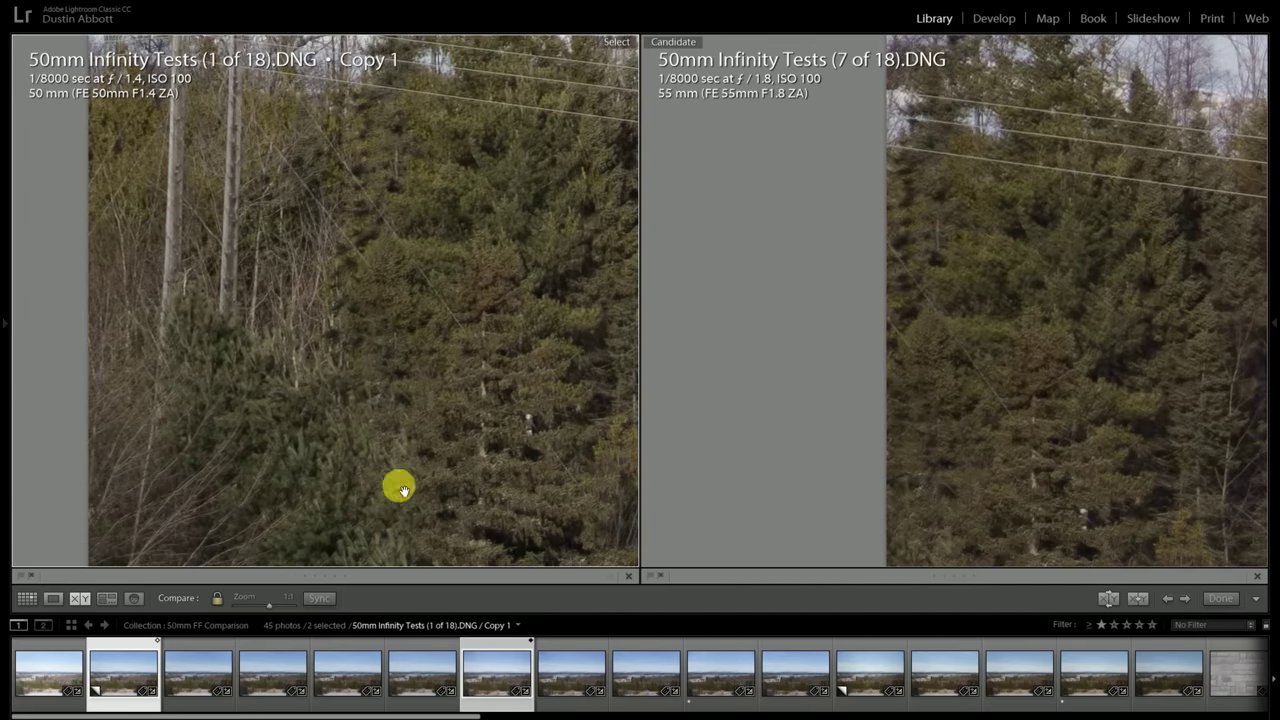
{"action": "left_click_drag", "start_coordinate": [368, 340], "coordinate": [440, 414]}
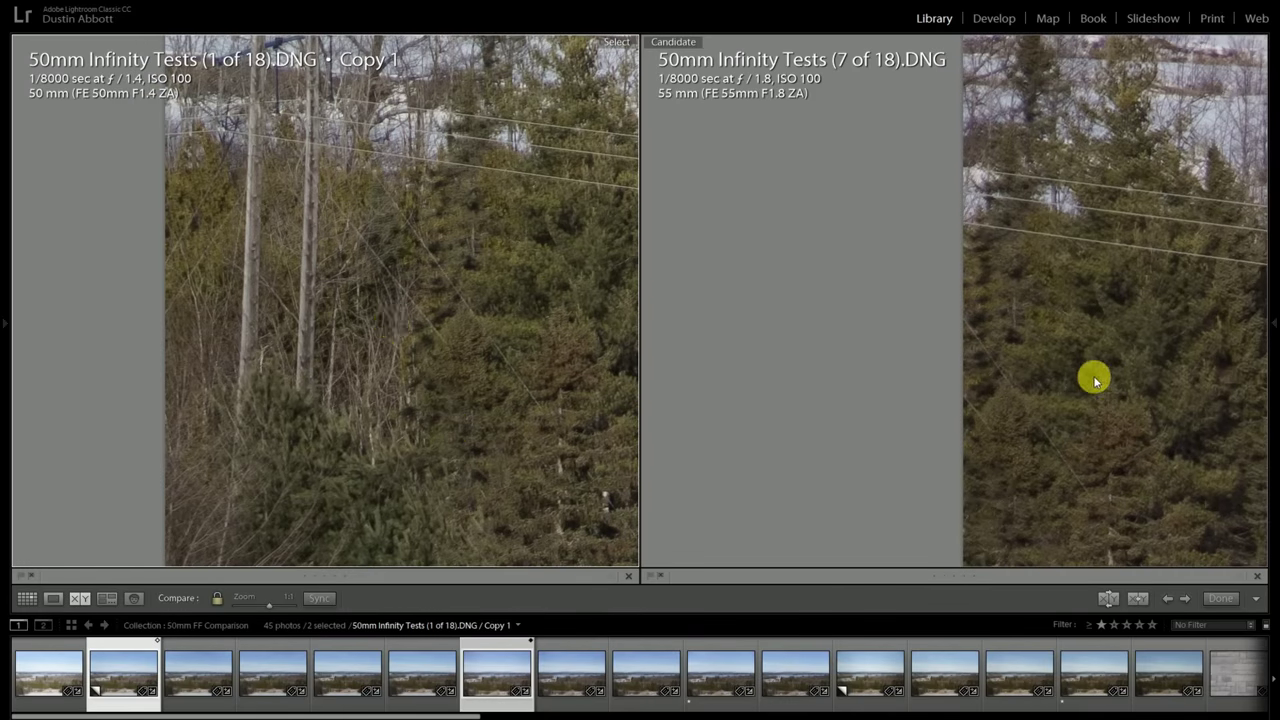
{"action": "left_click_drag", "start_coordinate": [528, 433], "coordinate": [474, 409]}
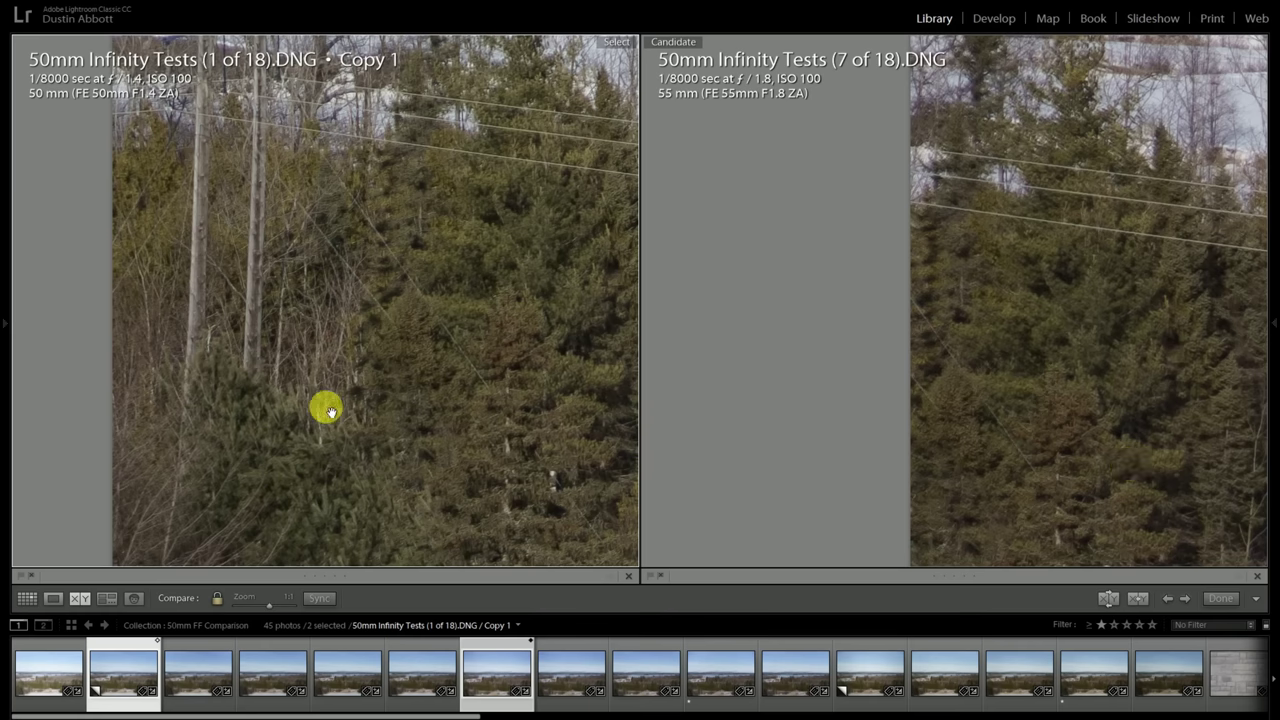
Examine the bare branches and evergreens toward the lower-left corner of the 50mm f/1.4 and 55mm f/1.8 shots at 1:1.
{"action": "left_click_drag", "start_coordinate": [326, 409], "coordinate": [326, 206]}
{"action": "left_click_drag", "start_coordinate": [336, 385], "coordinate": [369, 254]}
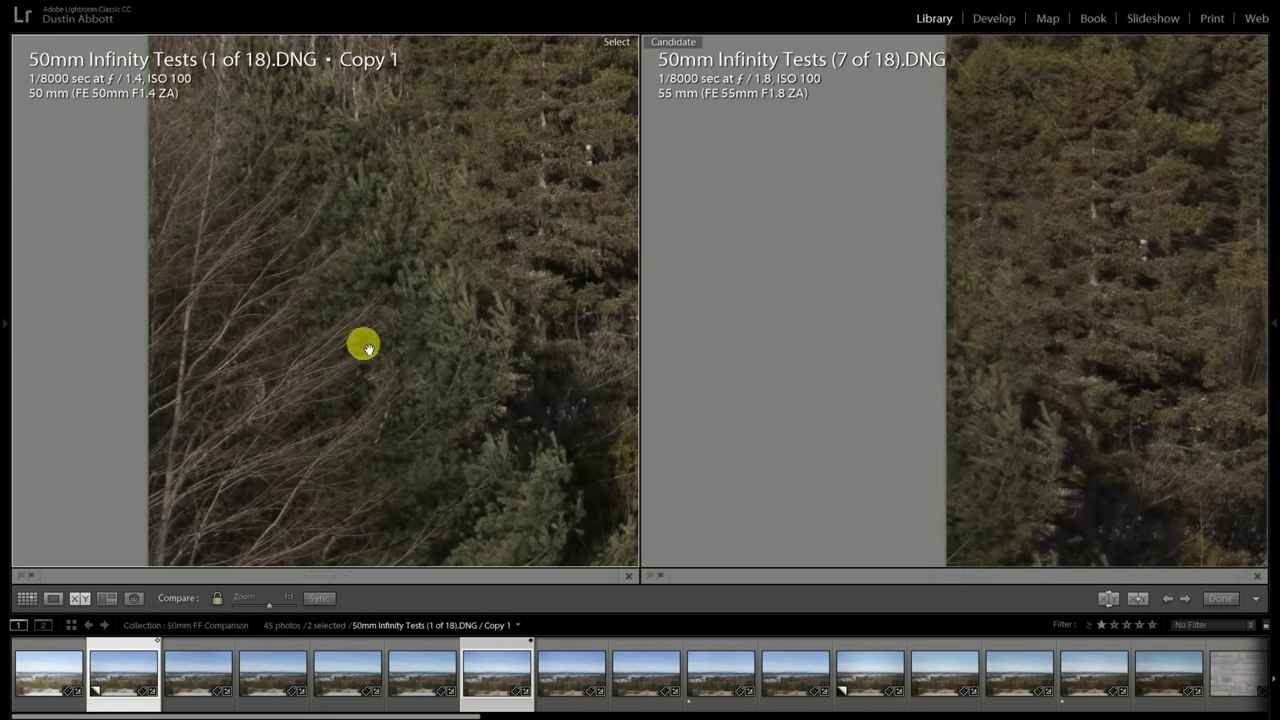
{"action": "left_click_drag", "start_coordinate": [526, 385], "coordinate": [295, 168]}
{"action": "left_click_drag", "start_coordinate": [331, 442], "coordinate": [294, 260]}
{"action": "left_click_drag", "start_coordinate": [314, 374], "coordinate": [393, 213]}
{"action": "left_click_drag", "start_coordinate": [443, 249], "coordinate": [520, 540]}
{"action": "left_click_drag", "start_coordinate": [385, 382], "coordinate": [394, 349]}
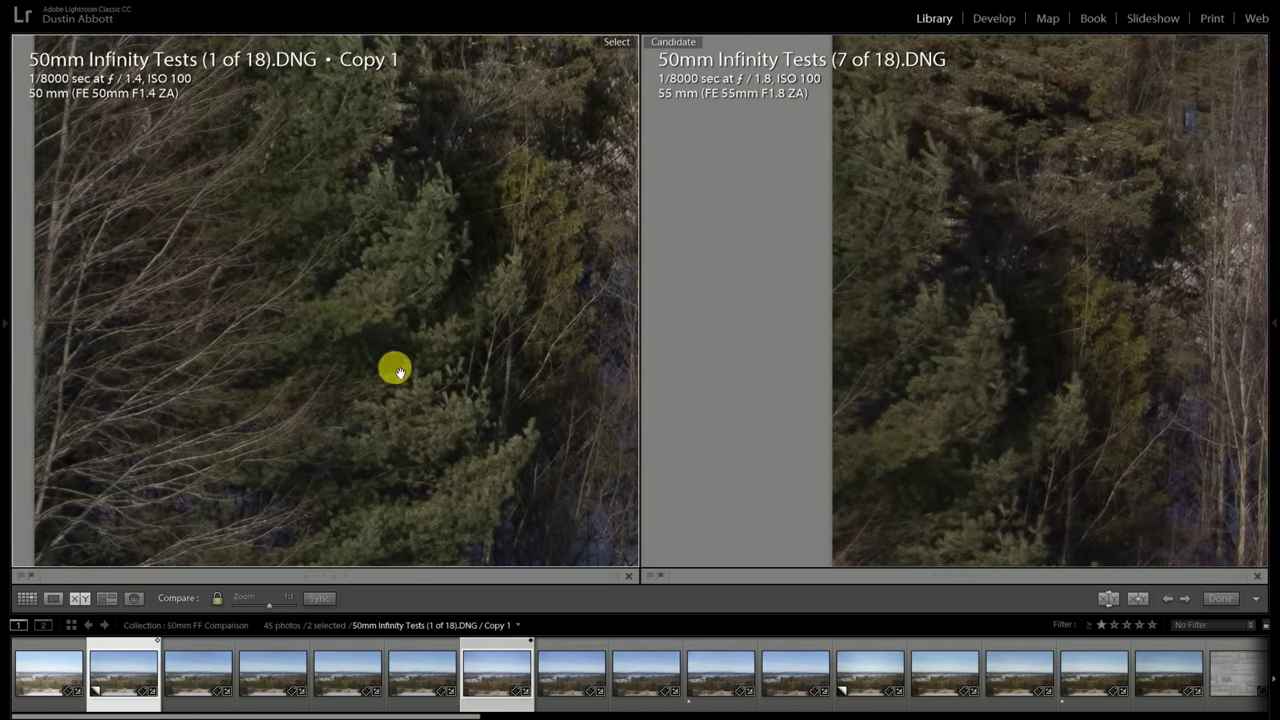
{"action": "left_click", "coordinate": [358, 276]}
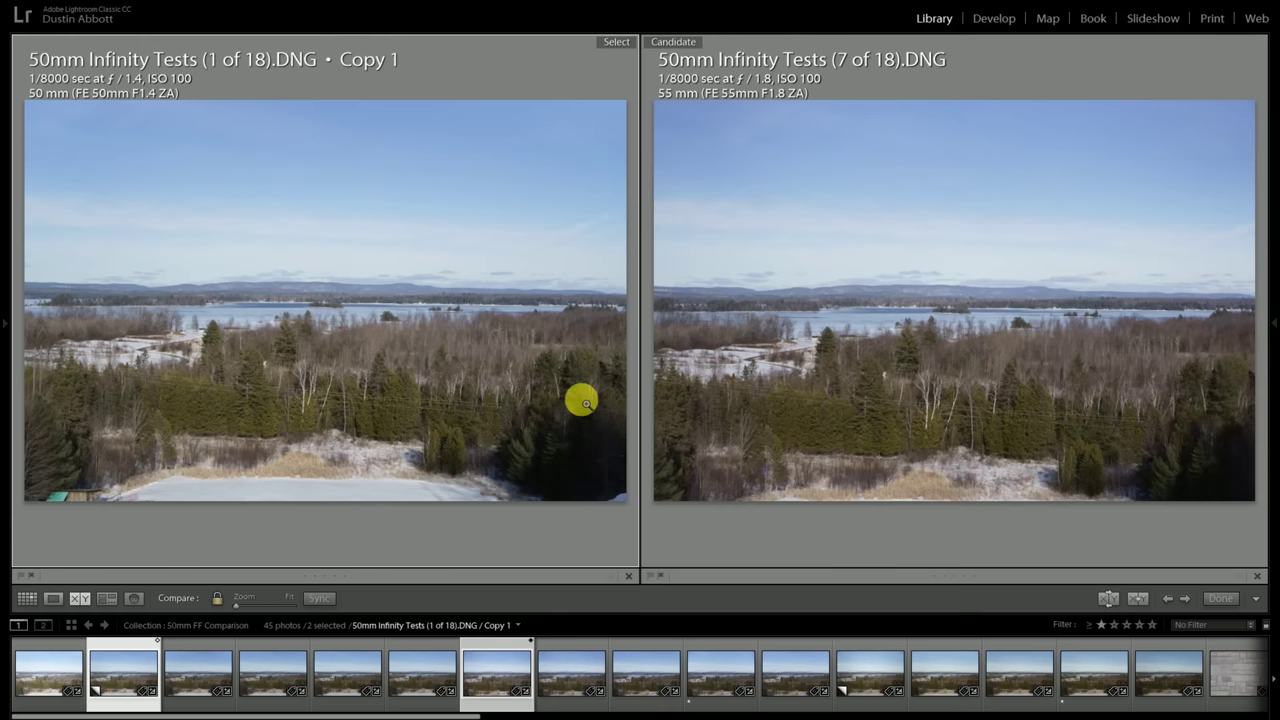
Compare the evergreens and bare trees on the right side of the 50mm f/1.4 and 55mm f/1.8 shots at 1:1.
{"action": "left_click", "coordinate": [591, 384]}
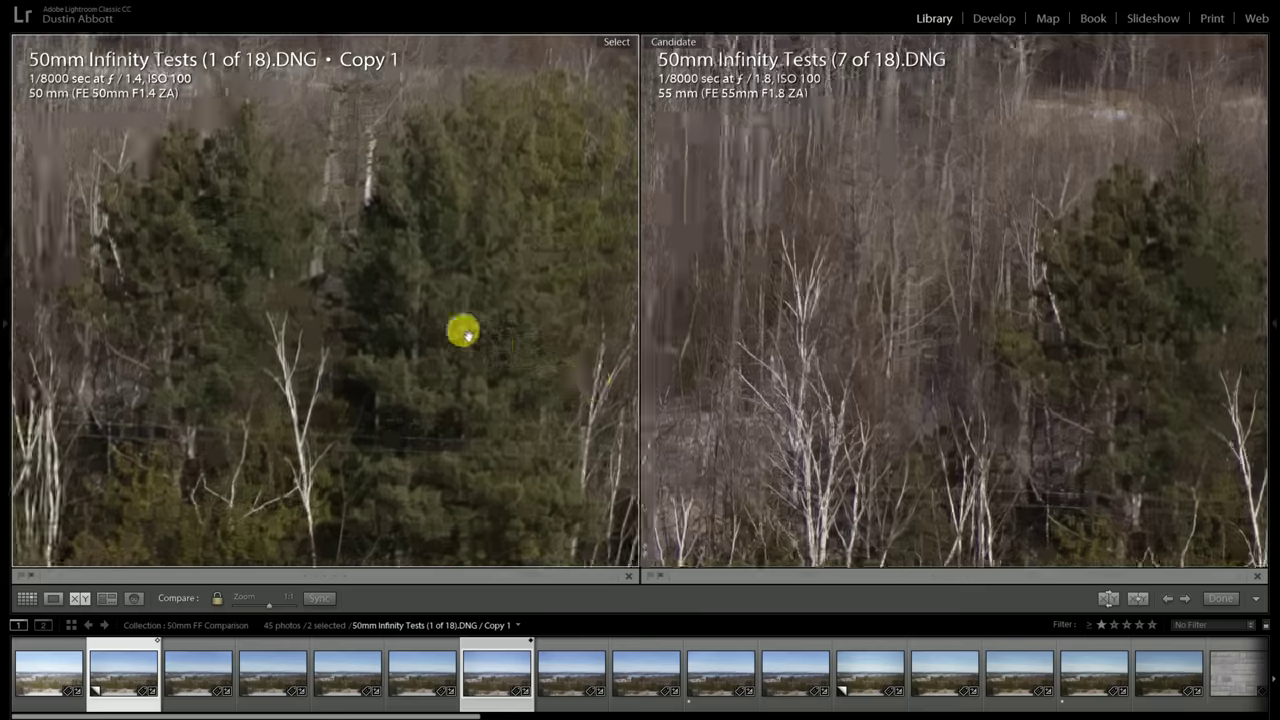
{"action": "left_click_drag", "start_coordinate": [289, 334], "coordinate": [507, 315]}
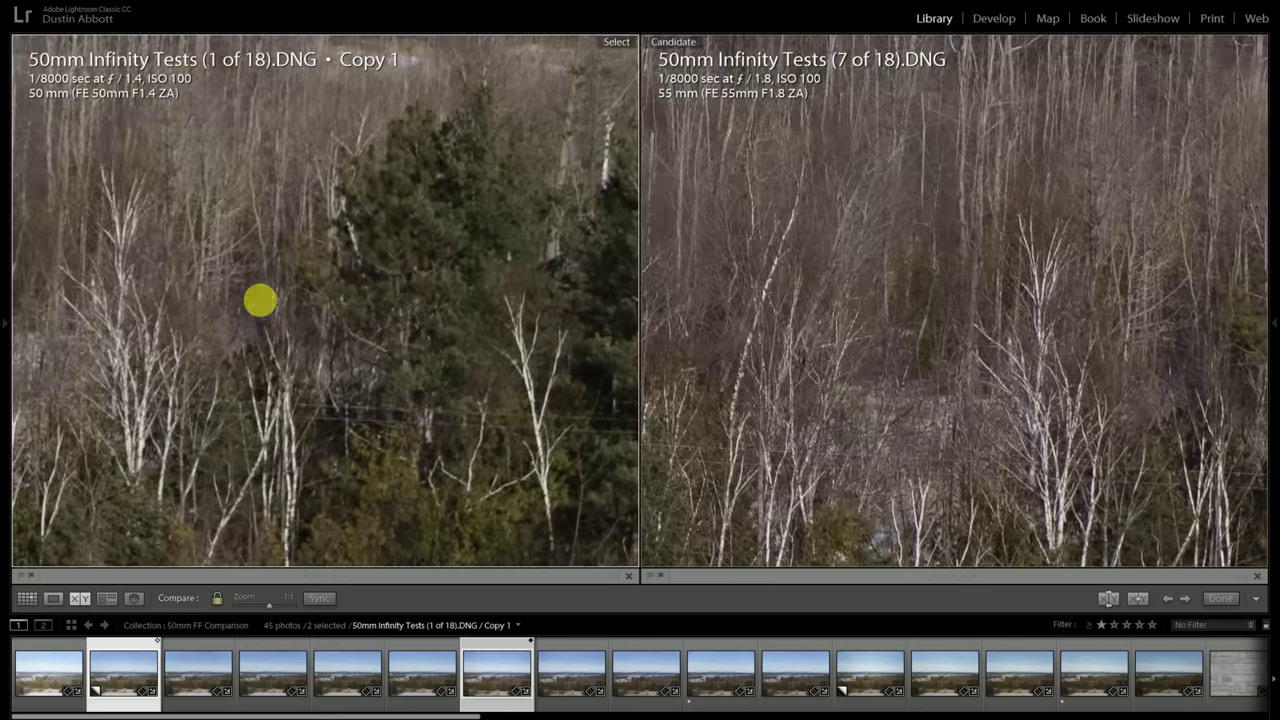
{"action": "left_click", "coordinate": [258, 300]}
{"action": "key", "text": "ctrl+z"}
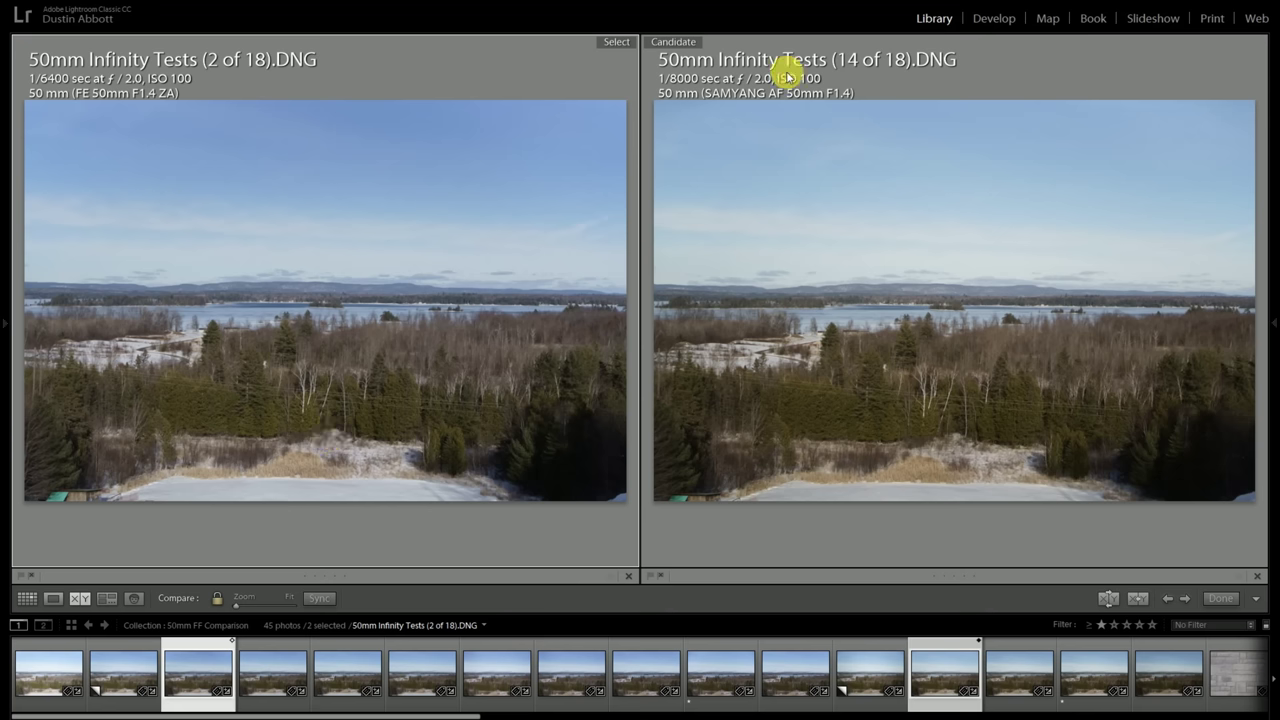
Compare the central birches and the large pine at 1:1 in the f/2.0 shots 2 of 18 (FE 50mm F1.4 ZA) and 14 of 18 (Samyang).
{"action": "left_click", "coordinate": [314, 391]}
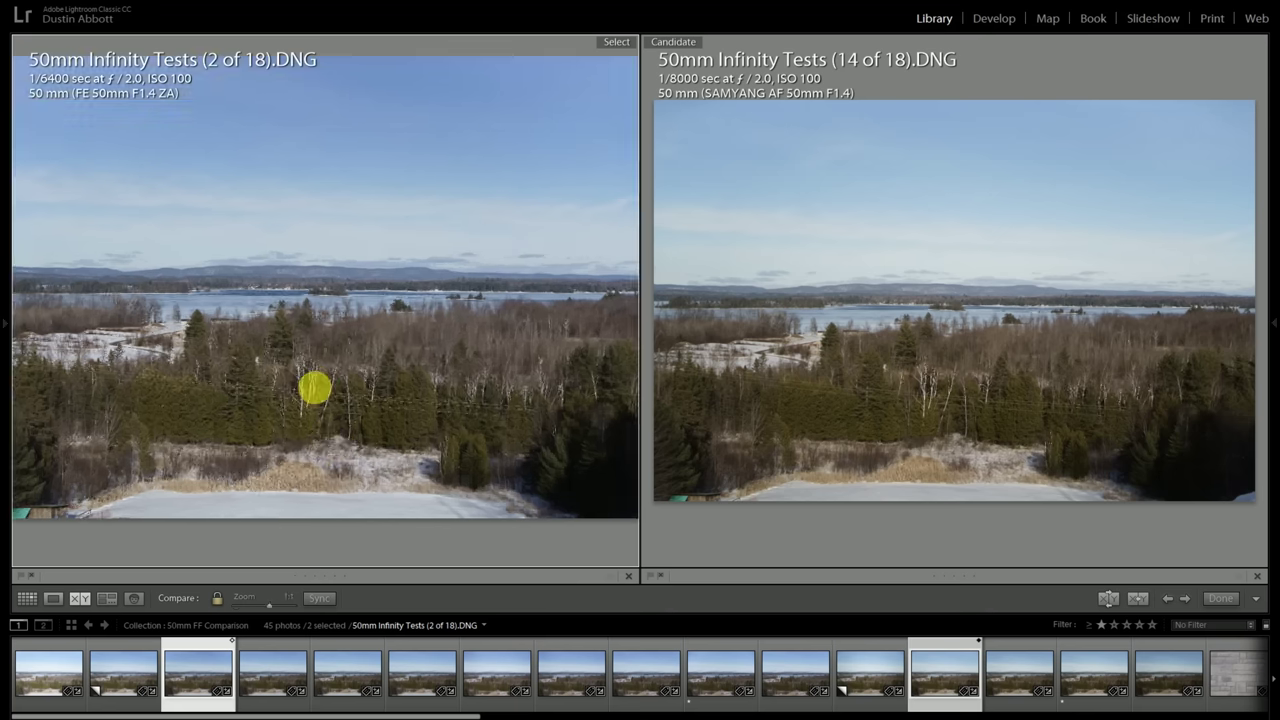
{"action": "left_click_drag", "start_coordinate": [357, 380], "coordinate": [363, 277]}
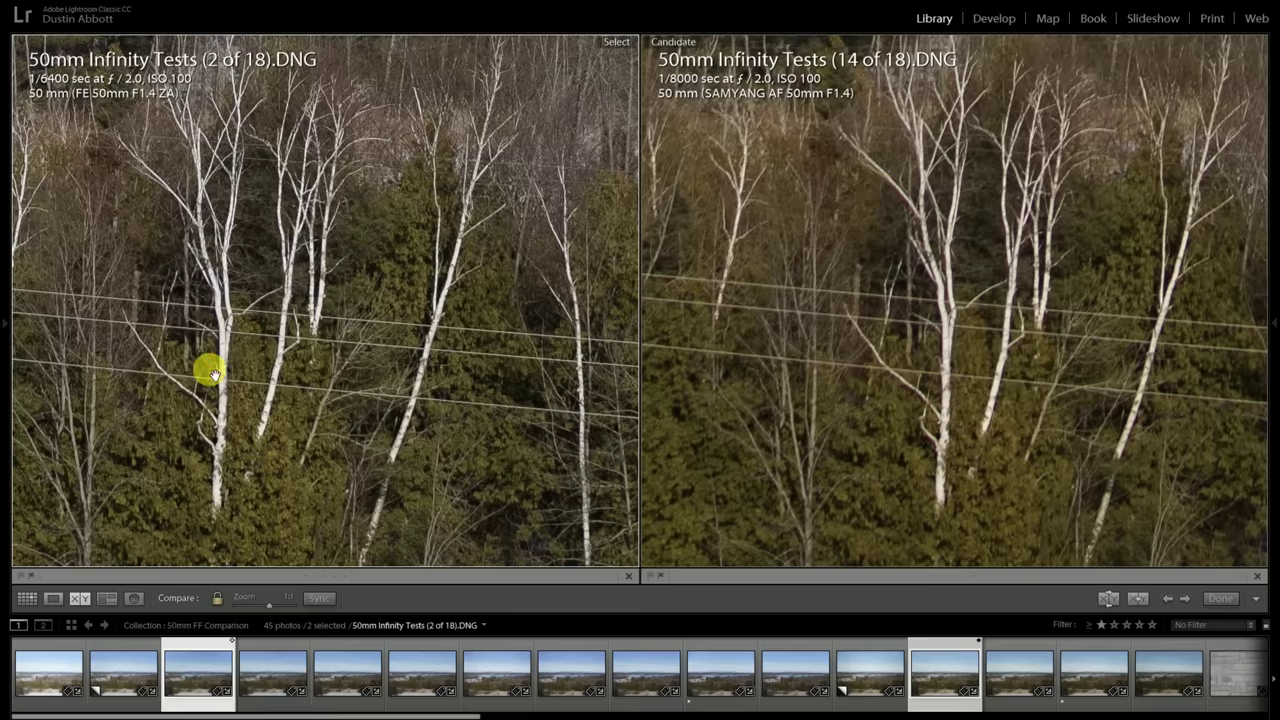
{"action": "left_click_drag", "start_coordinate": [146, 316], "coordinate": [216, 357]}
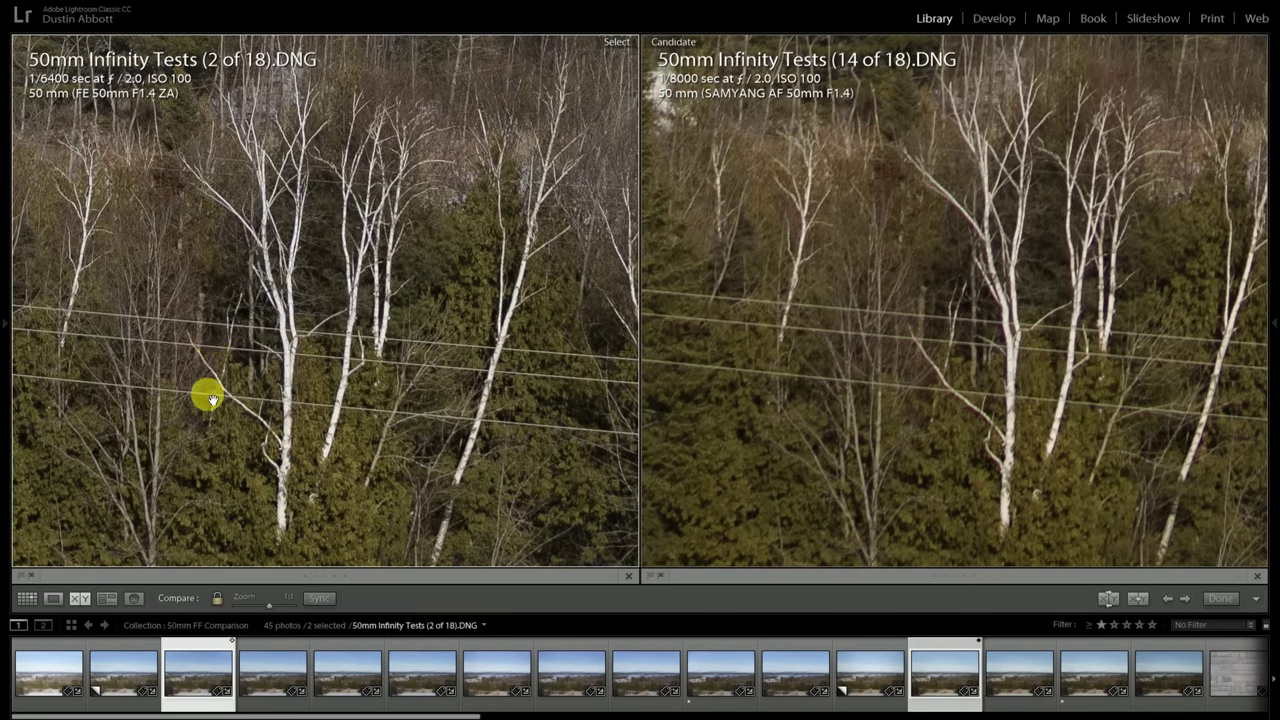
{"action": "left_click_drag", "start_coordinate": [200, 260], "coordinate": [303, 397]}
{"action": "left_click_drag", "start_coordinate": [386, 417], "coordinate": [269, 291]}
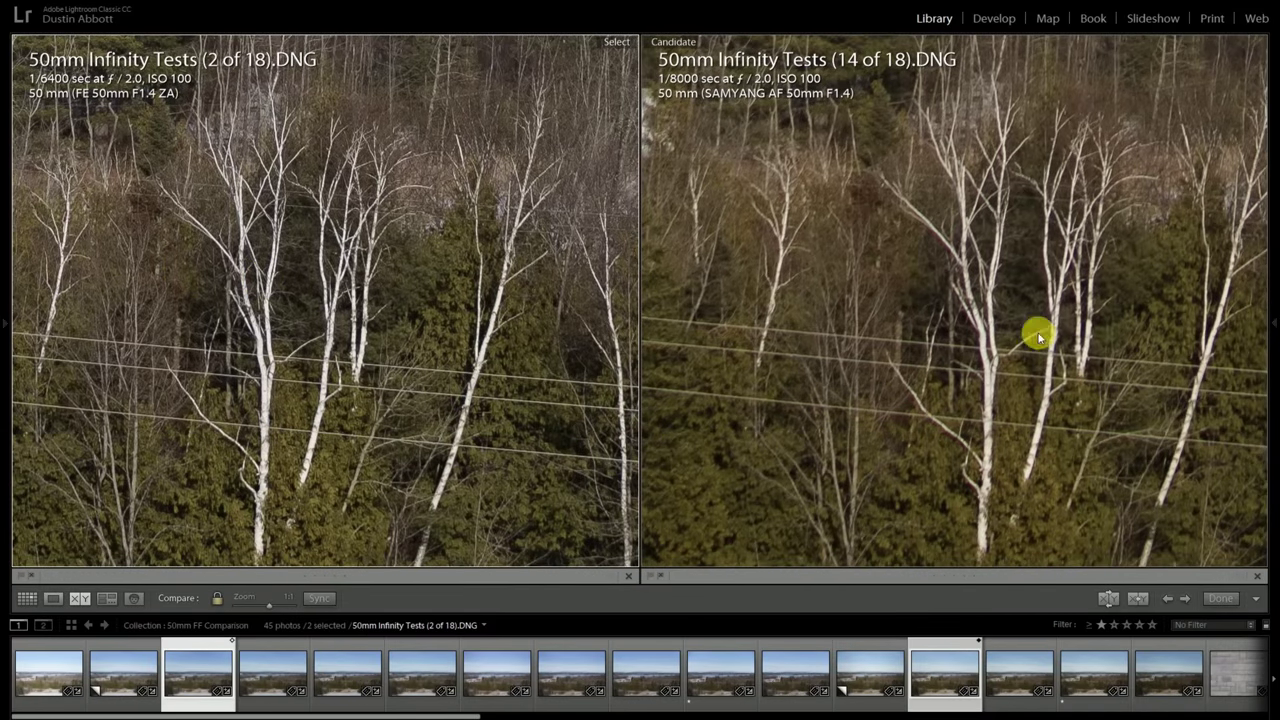
{"action": "left_click_drag", "start_coordinate": [183, 262], "coordinate": [374, 434]}
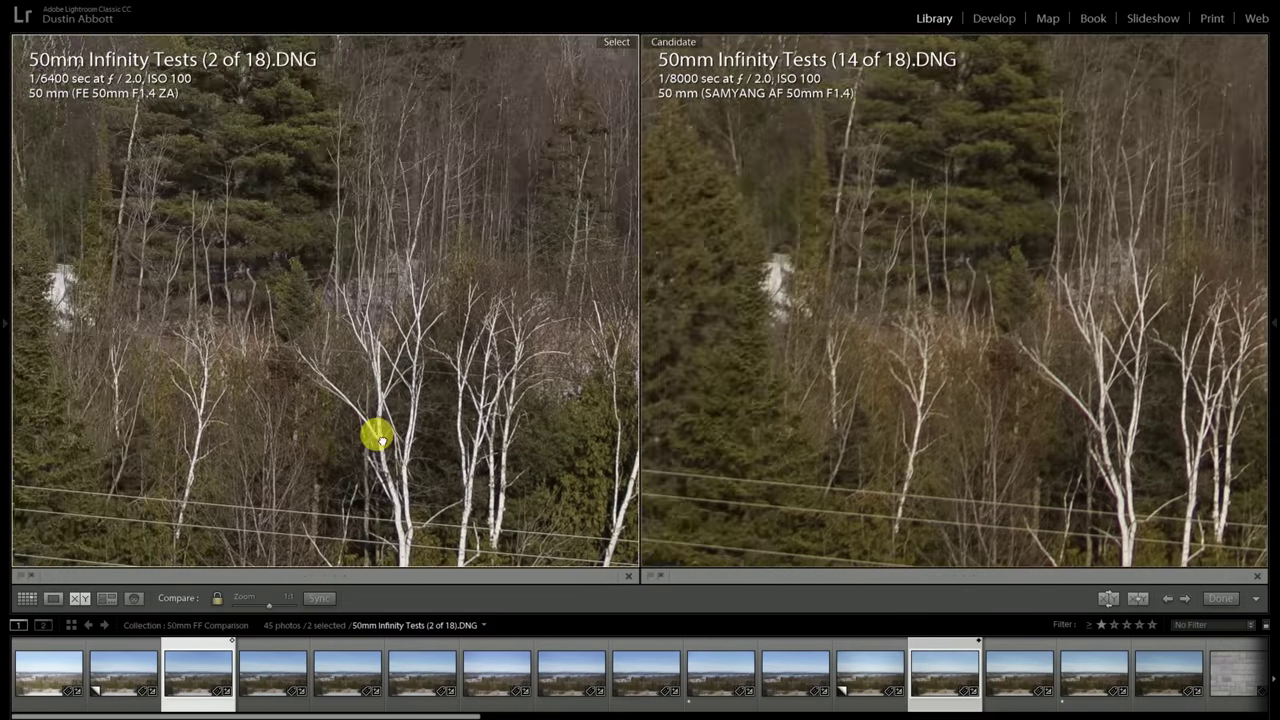
{"action": "left_click_drag", "start_coordinate": [343, 289], "coordinate": [437, 463]}
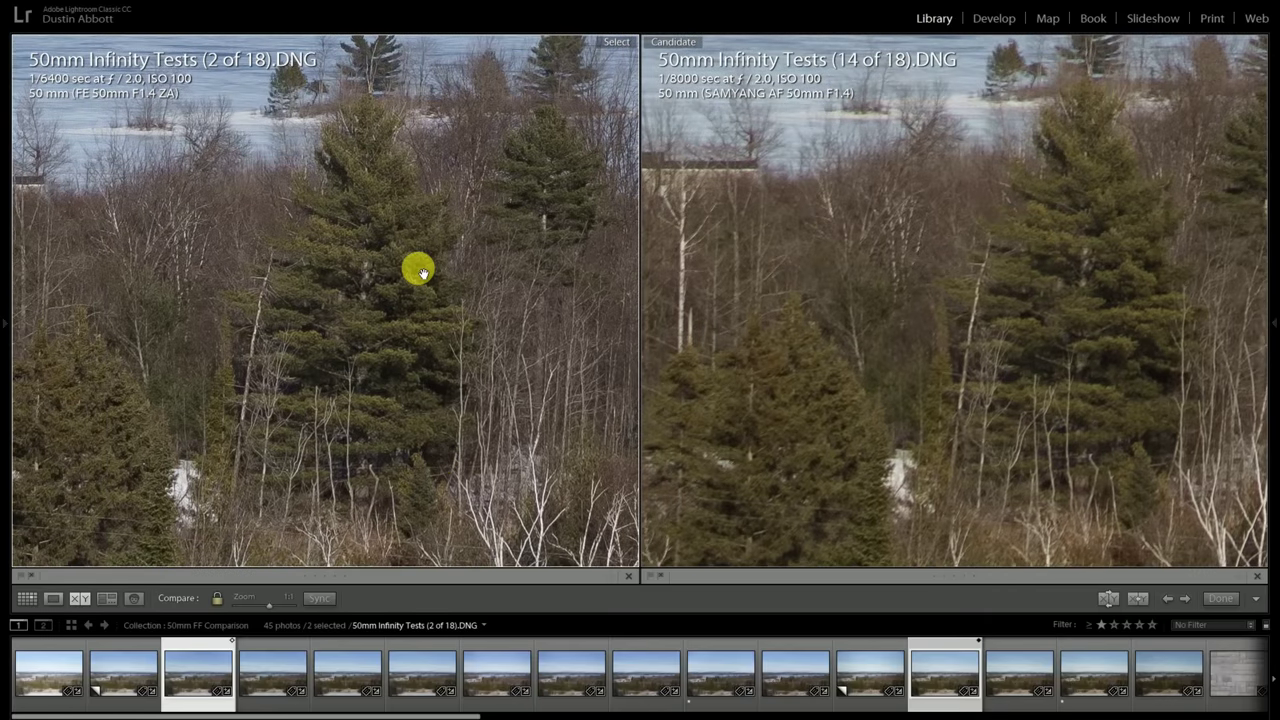
Compare the far shoreline and hills, plus the left edge with the utility poles, at 1:1 in the Zeiss and Samyang f/2.0 shots.
{"action": "left_click_drag", "start_coordinate": [357, 314], "coordinate": [129, 517]}
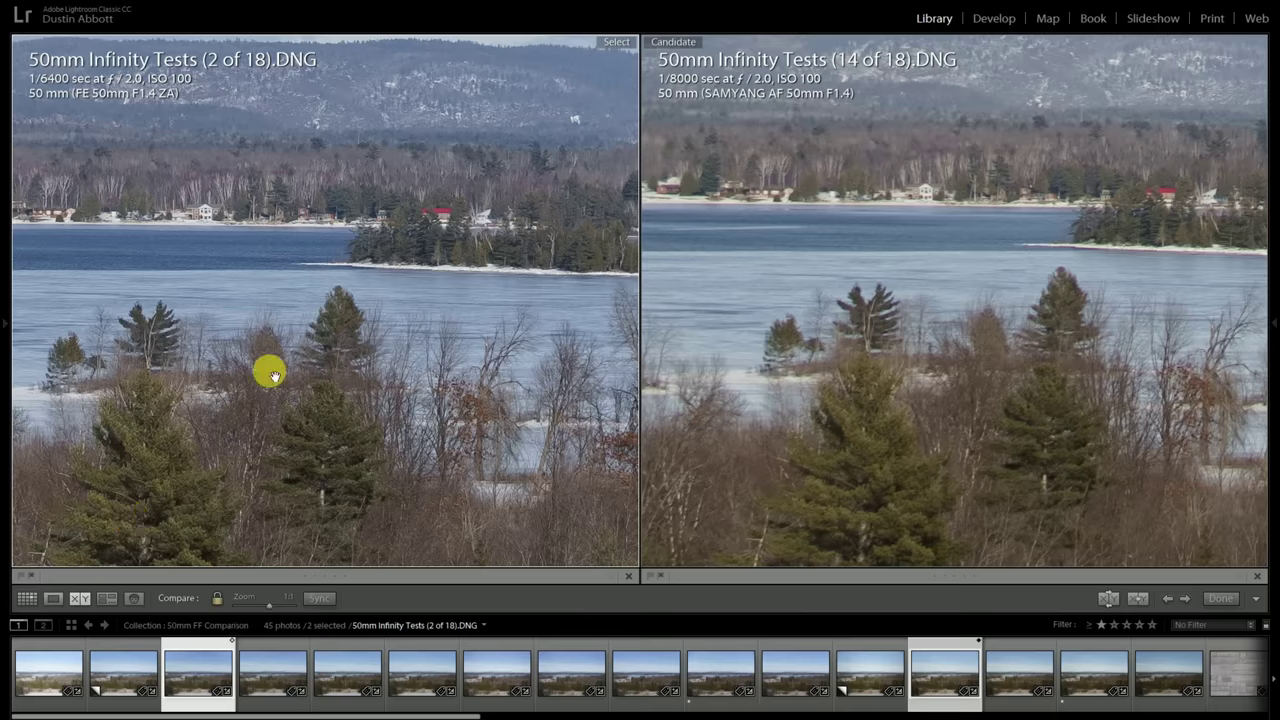
{"action": "mouse_move", "coordinate": [163, 348]}
{"action": "left_mouse_down"}
{"action": "mouse_move", "coordinate": [241, 366]}
{"action": "mouse_move", "coordinate": [346, 417]}
{"action": "left_mouse_up"}
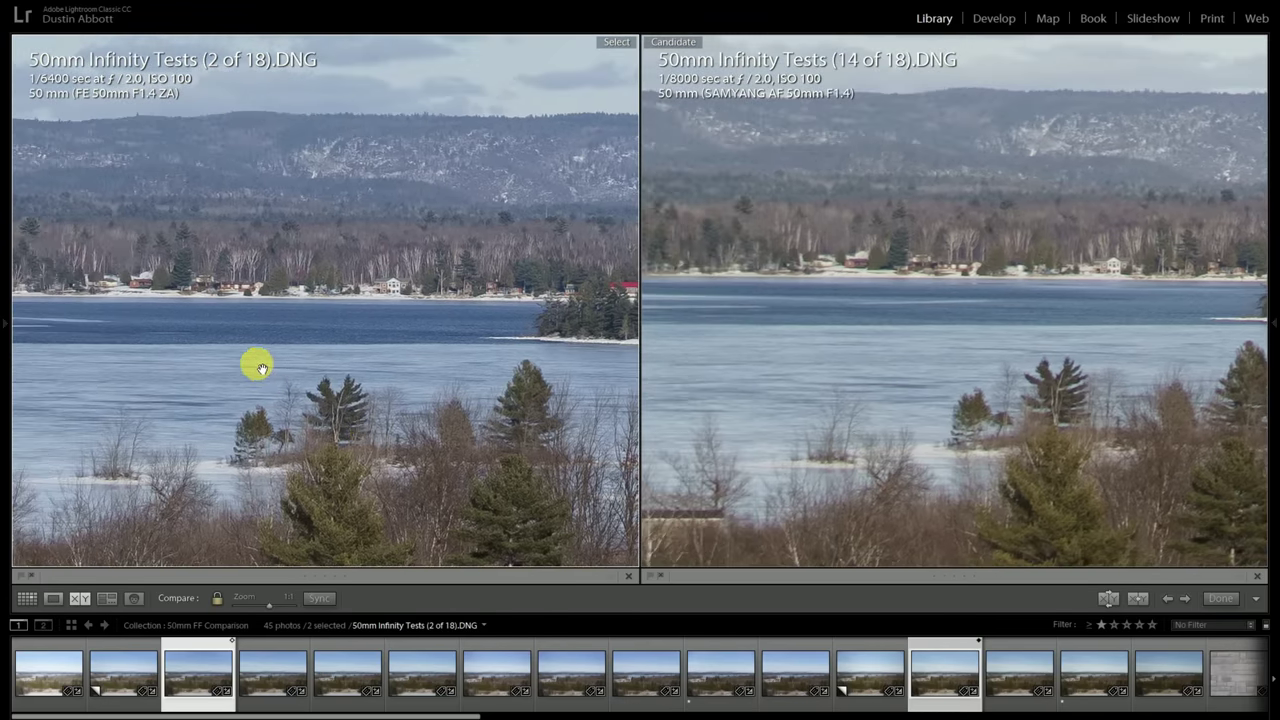
{"action": "left_click_drag", "start_coordinate": [257, 363], "coordinate": [343, 414]}
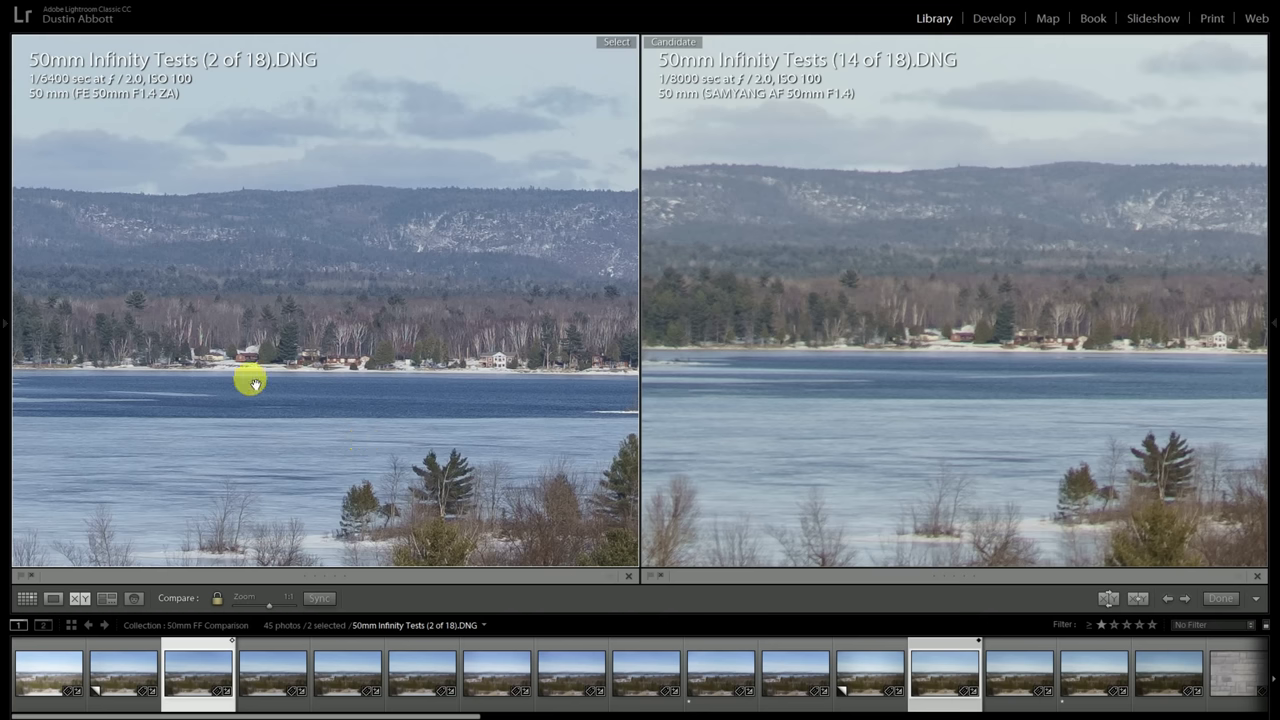
{"action": "left_click_drag", "start_coordinate": [229, 440], "coordinate": [249, 411]}
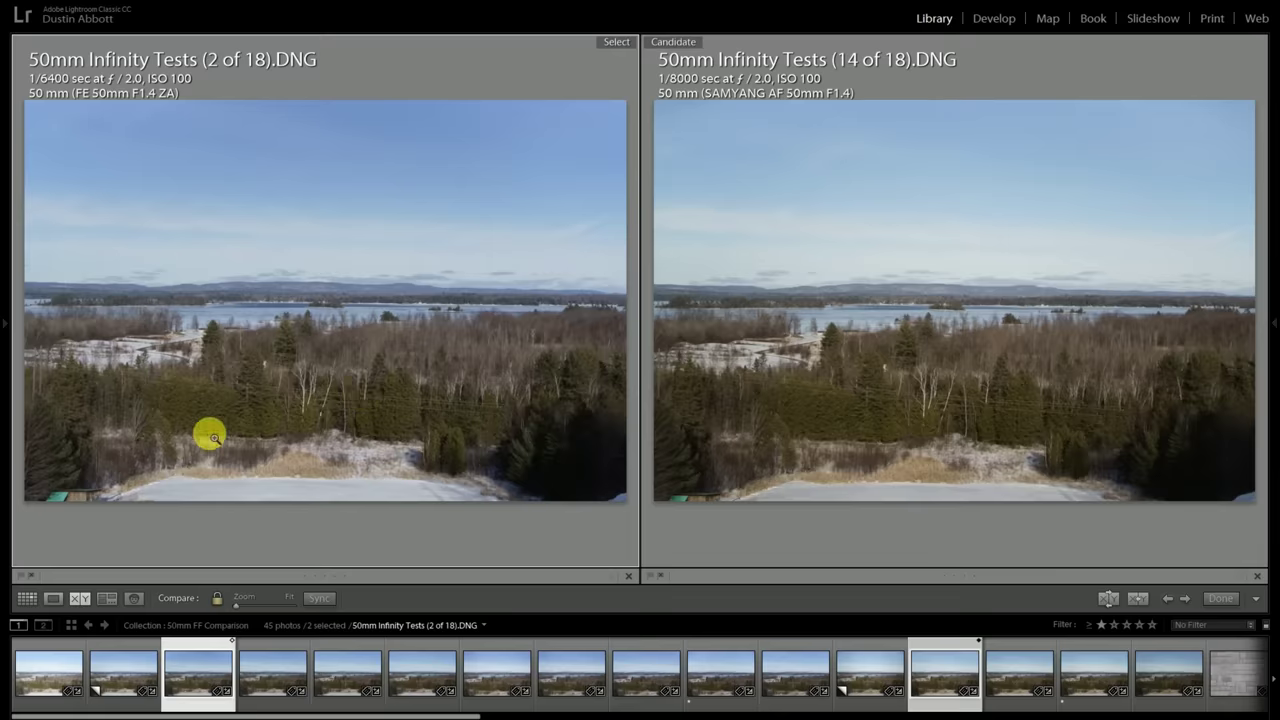
{"action": "left_click", "coordinate": [71, 386]}
{"action": "left_click_drag", "start_coordinate": [248, 388], "coordinate": [340, 425]}
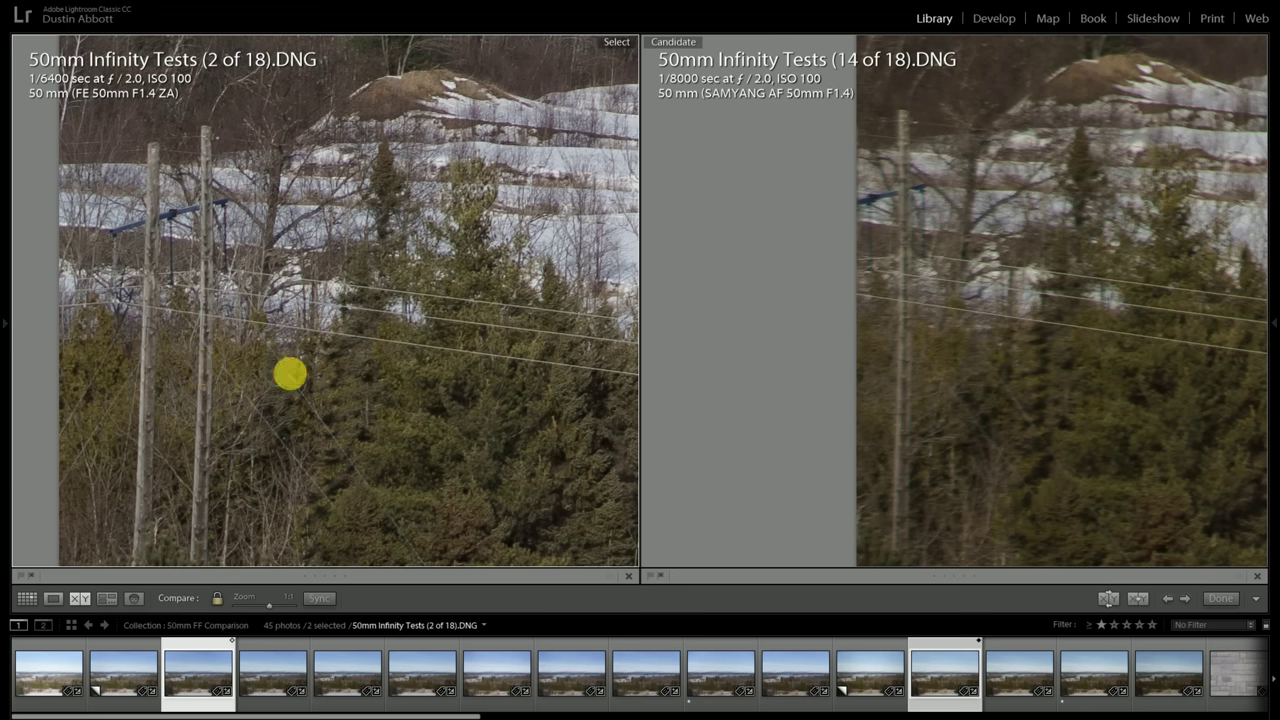
Switch the candidate to shot 8 of 18 (FE 55mm F1.8 ZA) and compare the central birches with shot 2 of 18 at 1:1.
{"action": "key", "text": "Left"}
{"action": "key", "text": "Left"}
{"action": "key", "text": "Left"}
{"action": "key", "text": "Left"}
{"action": "key", "text": "Left"}
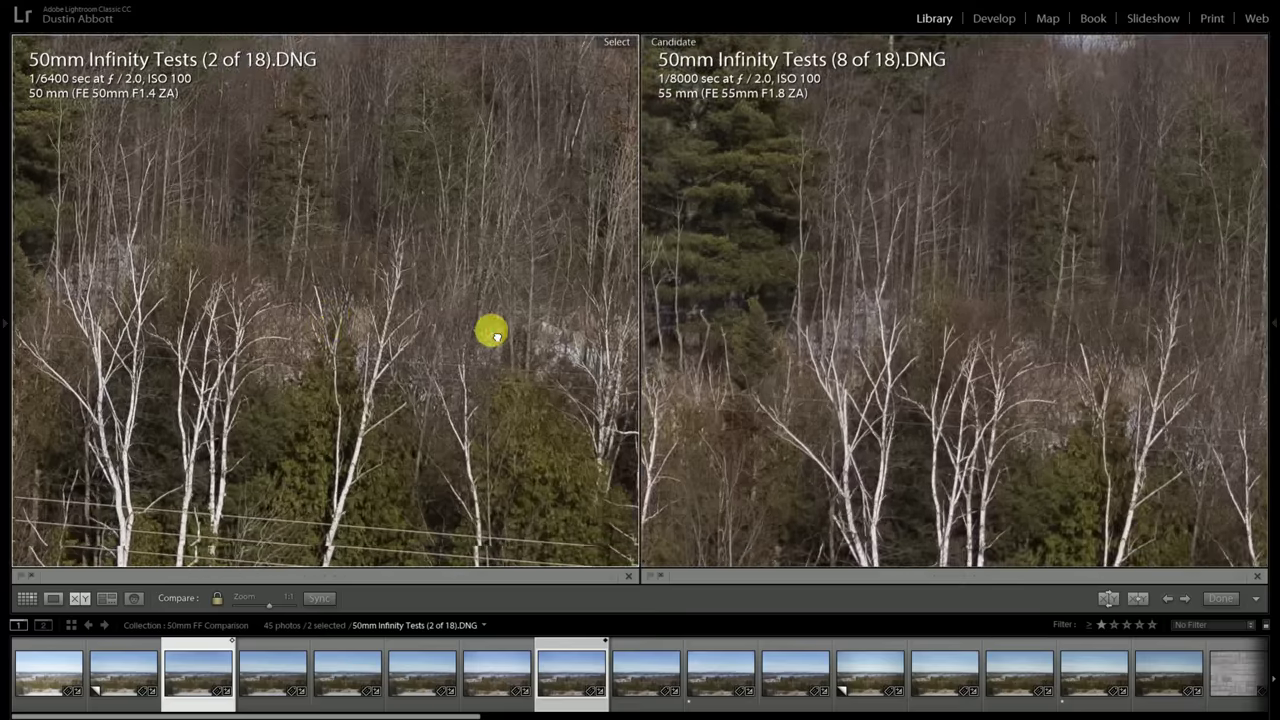
{"action": "left_click_drag", "start_coordinate": [497, 337], "coordinate": [520, 263]}
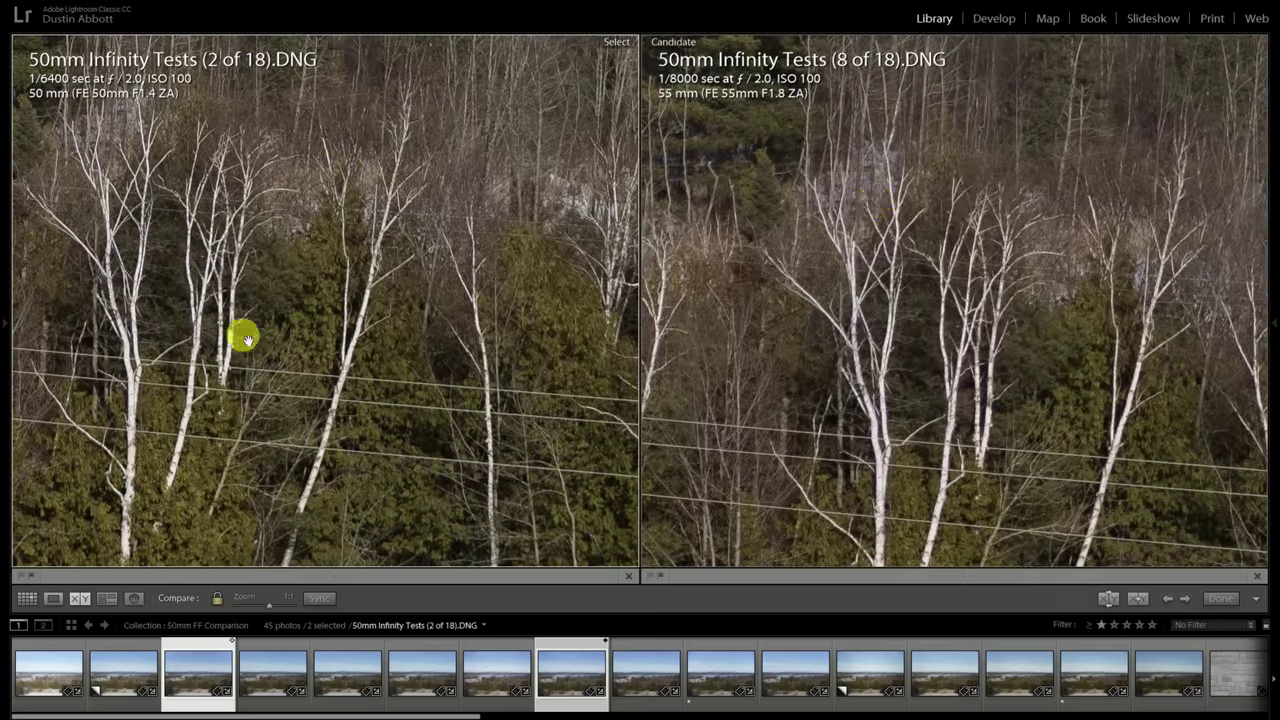
{"action": "left_click_drag", "start_coordinate": [243, 334], "coordinate": [306, 257]}
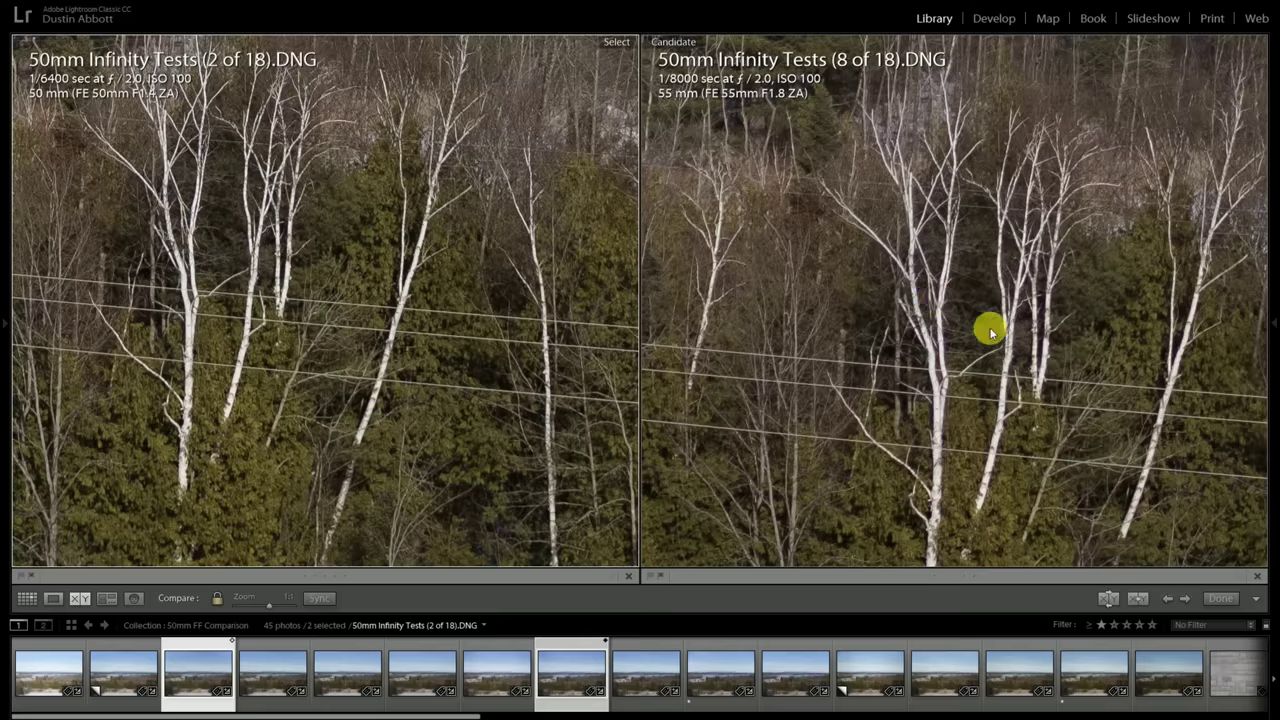
{"action": "left_click_drag", "start_coordinate": [314, 237], "coordinate": [352, 280]}
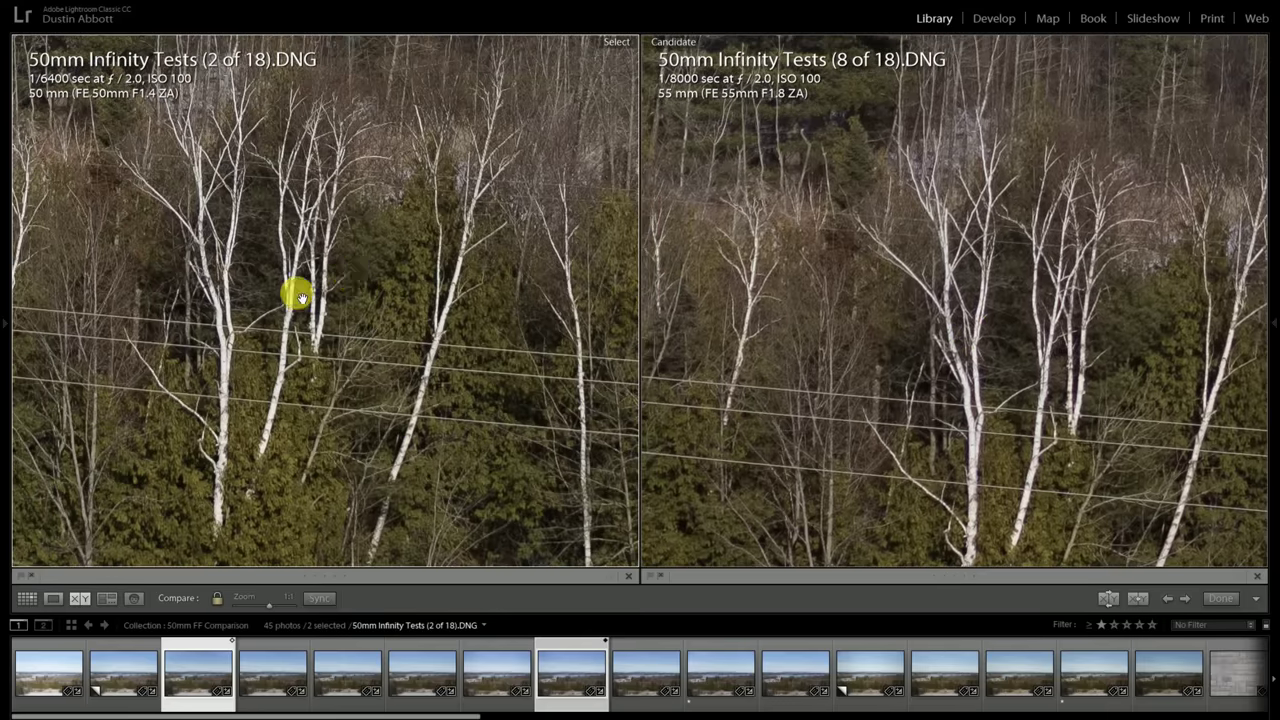
Compare the large pine and the far shoreline and hills at 1:1 in the 50mm and 55mm Zeiss f/2.0 shots.
{"action": "left_click_drag", "start_coordinate": [277, 263], "coordinate": [466, 374]}
{"action": "left_click_drag", "start_coordinate": [383, 264], "coordinate": [383, 444]}
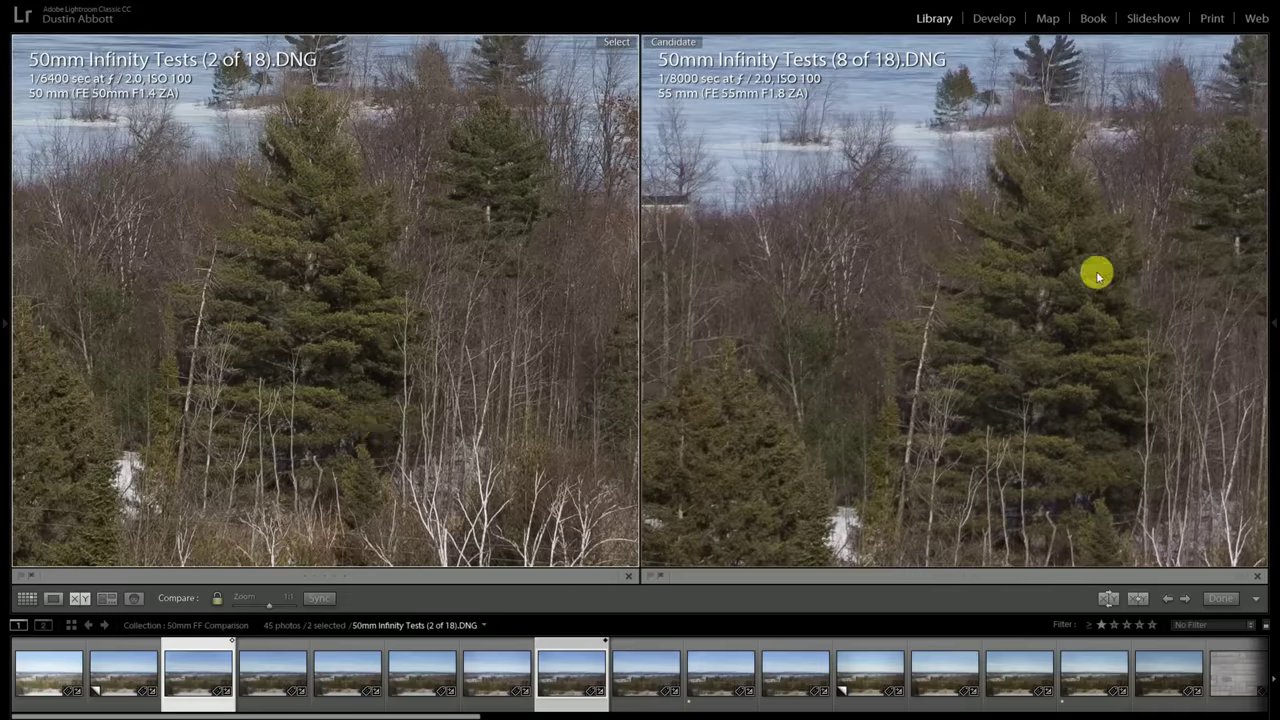
{"action": "left_click_drag", "start_coordinate": [1049, 254], "coordinate": [1122, 452]}
{"action": "left_click_drag", "start_coordinate": [980, 281], "coordinate": [977, 366]}
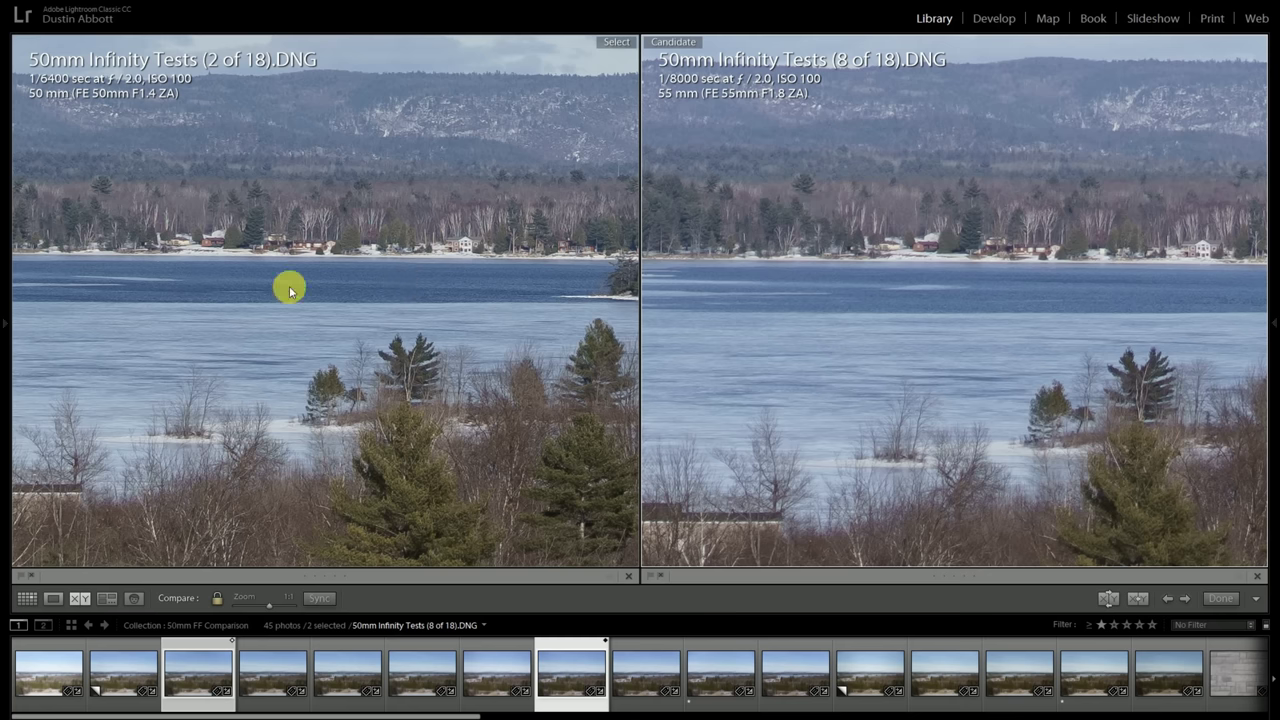
{"action": "left_click", "coordinate": [373, 316]}
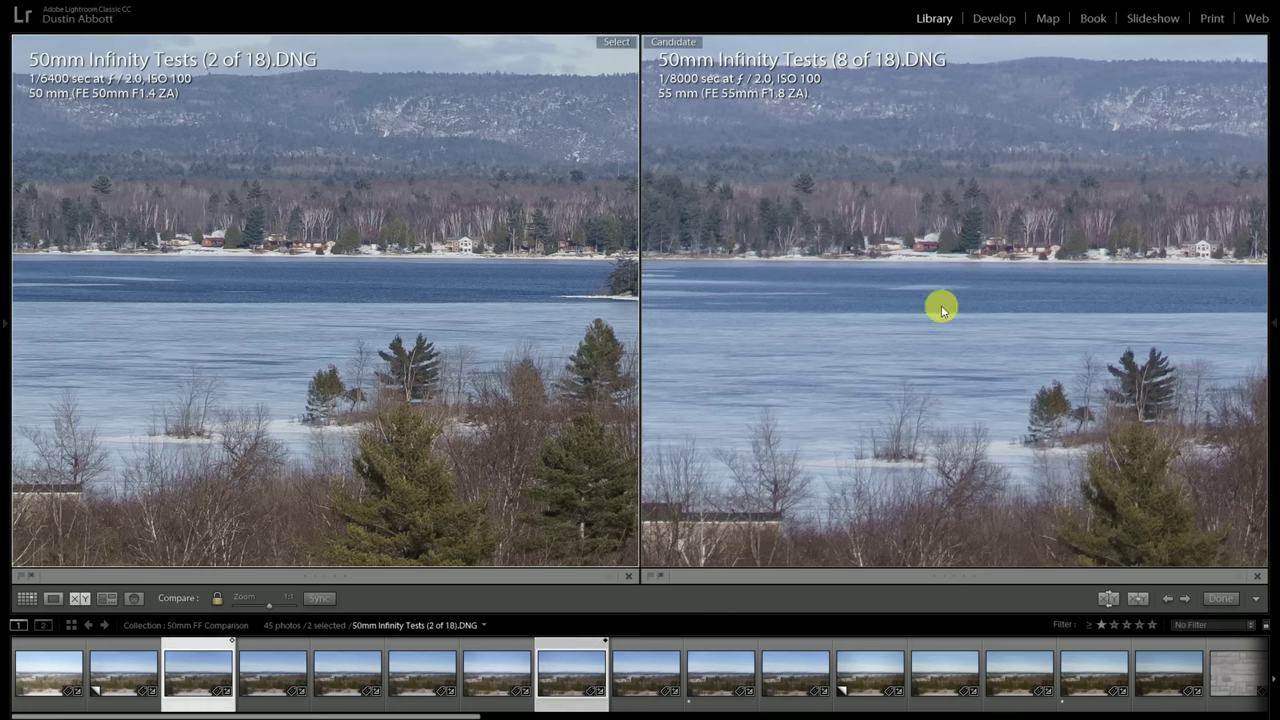
{"action": "left_click", "coordinate": [337, 342]}
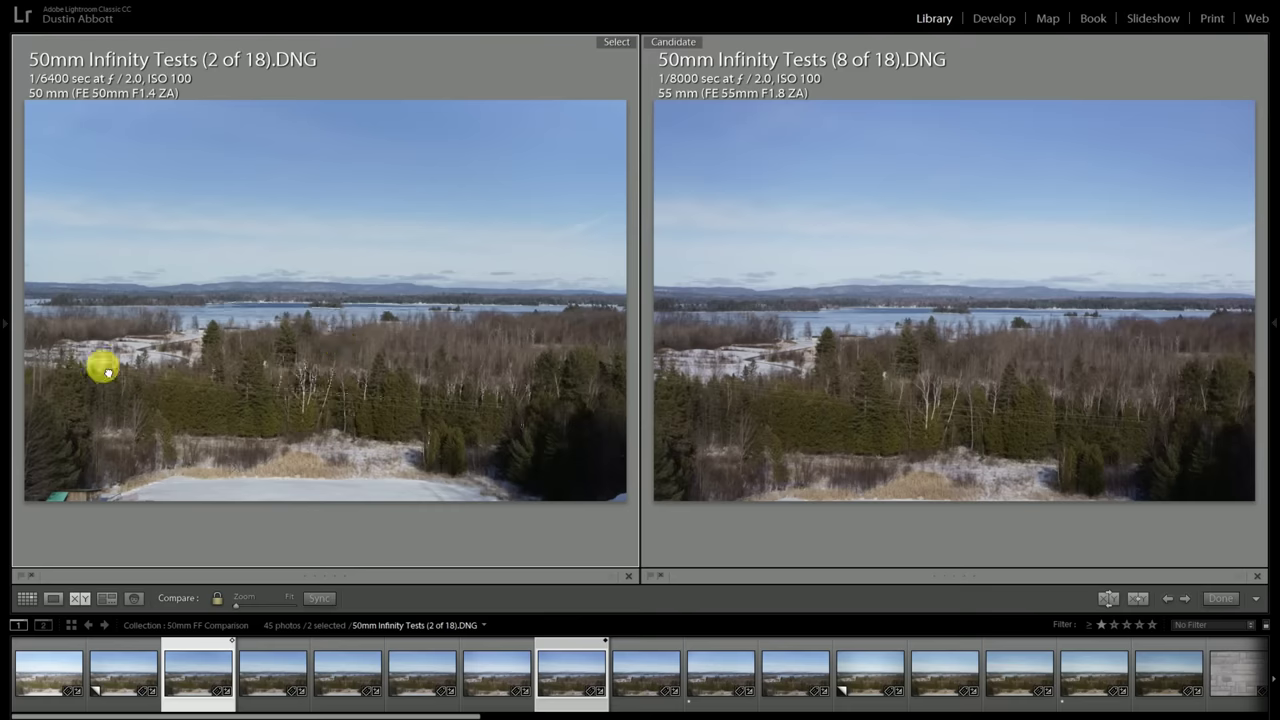
Compare the evergreens and utility poles at the left edge at 1:1 in the 50mm and 55mm Zeiss f/2.0 shots.
{"action": "left_click", "coordinate": [104, 366]}
{"action": "left_click_drag", "start_coordinate": [543, 363], "coordinate": [314, 146]}
{"action": "left_click_drag", "start_coordinate": [363, 326], "coordinate": [314, 289]}
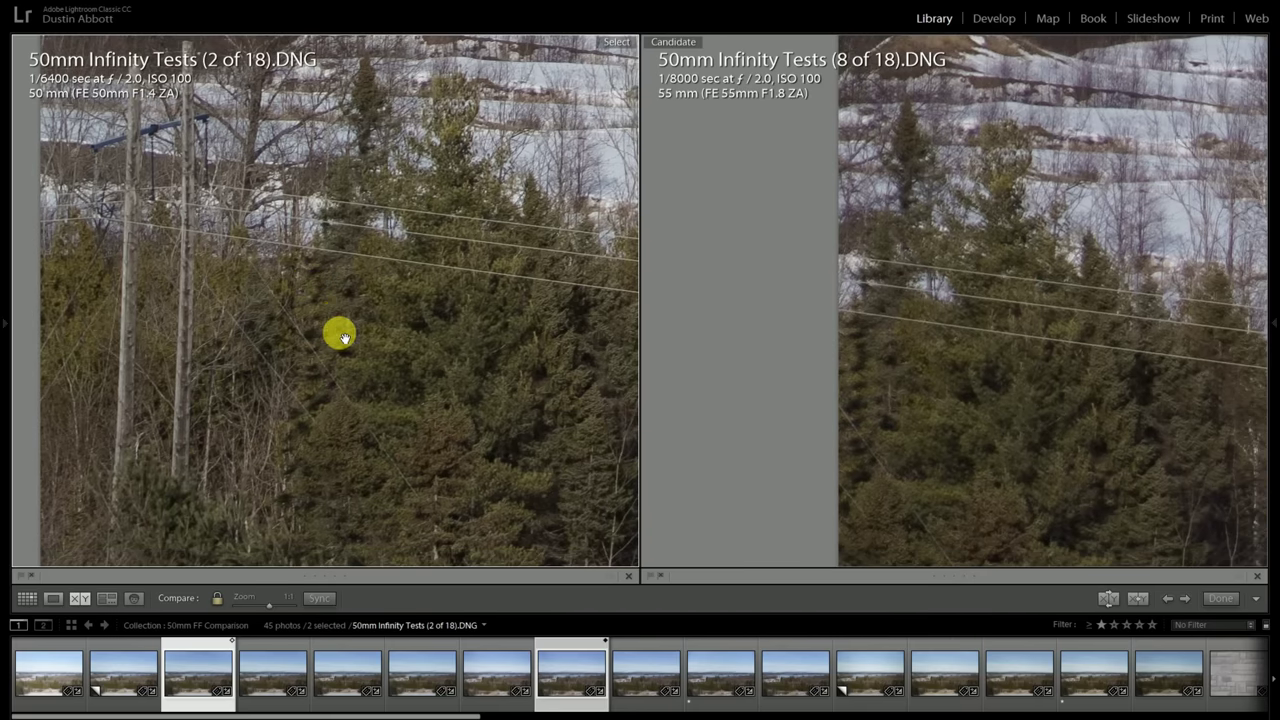
{"action": "left_click", "coordinate": [343, 337]}
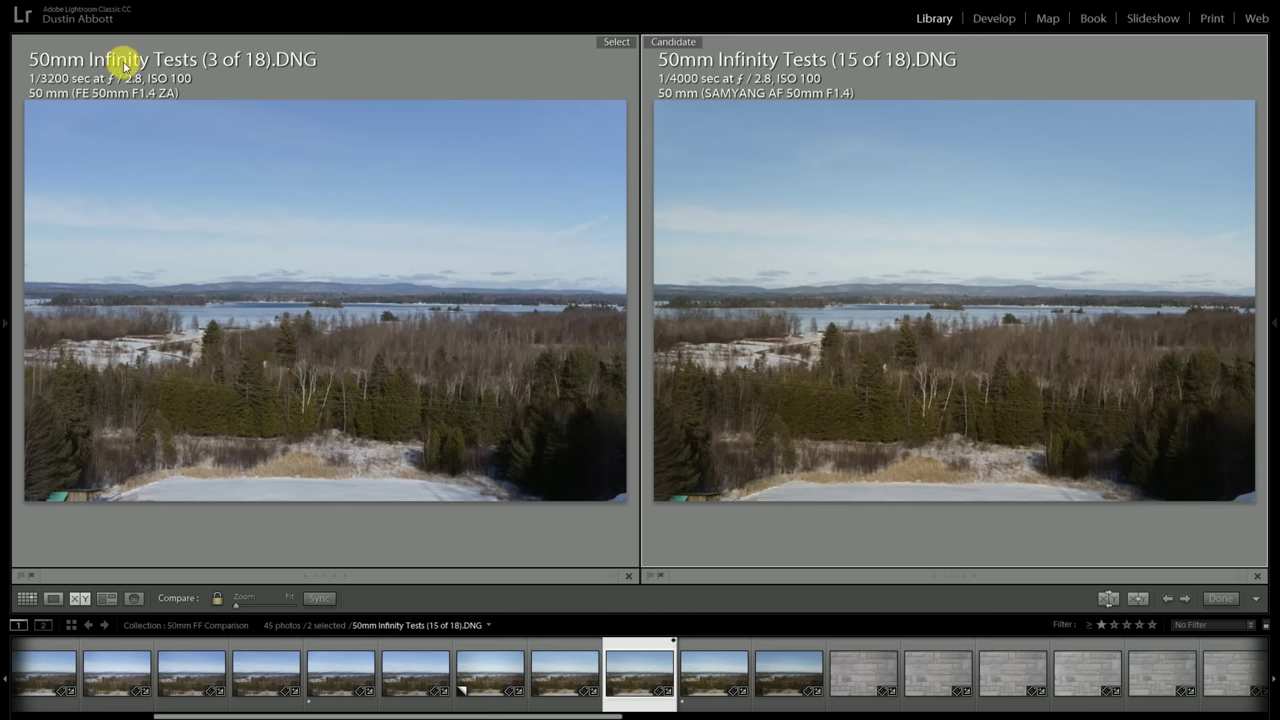
Compare the central birches at 1:1 in the f/2.8 shots 3 of 18 (FE 50mm F1.4 ZA) and 15 of 18 (Samyang).
{"action": "left_click", "coordinate": [328, 380]}
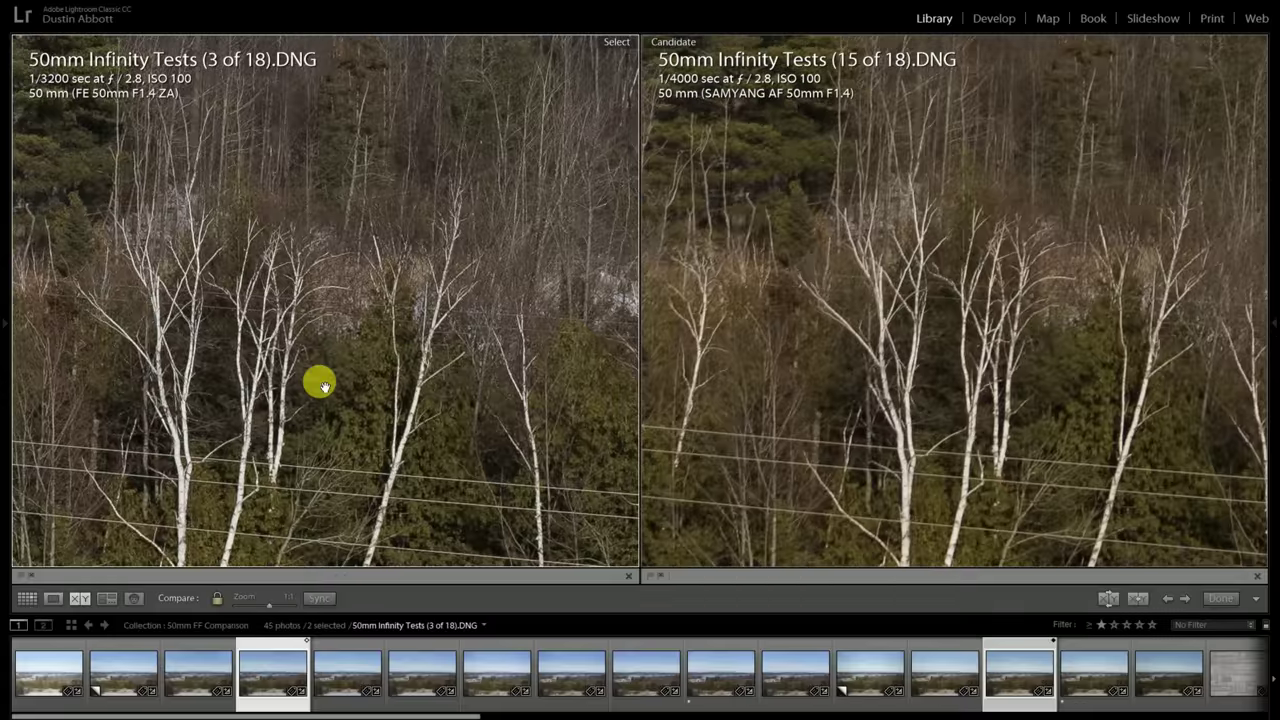
{"action": "left_click_drag", "start_coordinate": [320, 385], "coordinate": [389, 268]}
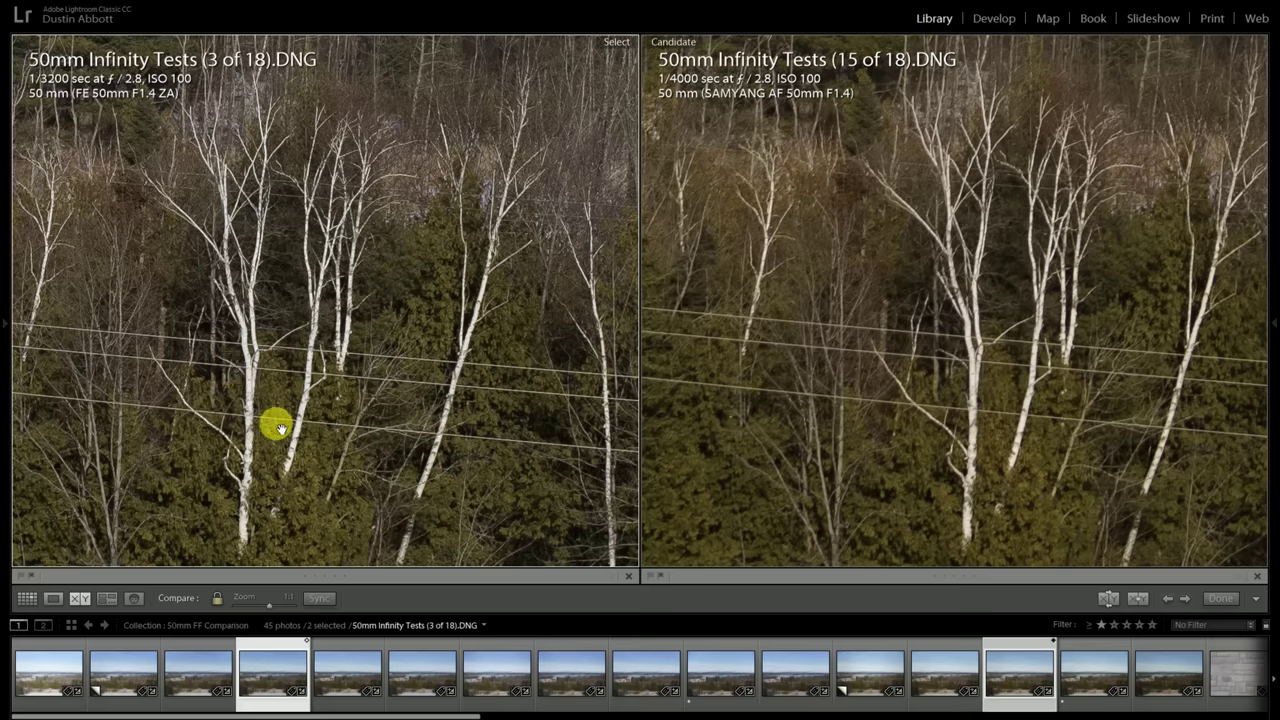
{"action": "left_click_drag", "start_coordinate": [829, 480], "coordinate": [468, 412]}
{"action": "left_click_drag", "start_coordinate": [185, 385], "coordinate": [285, 405]}
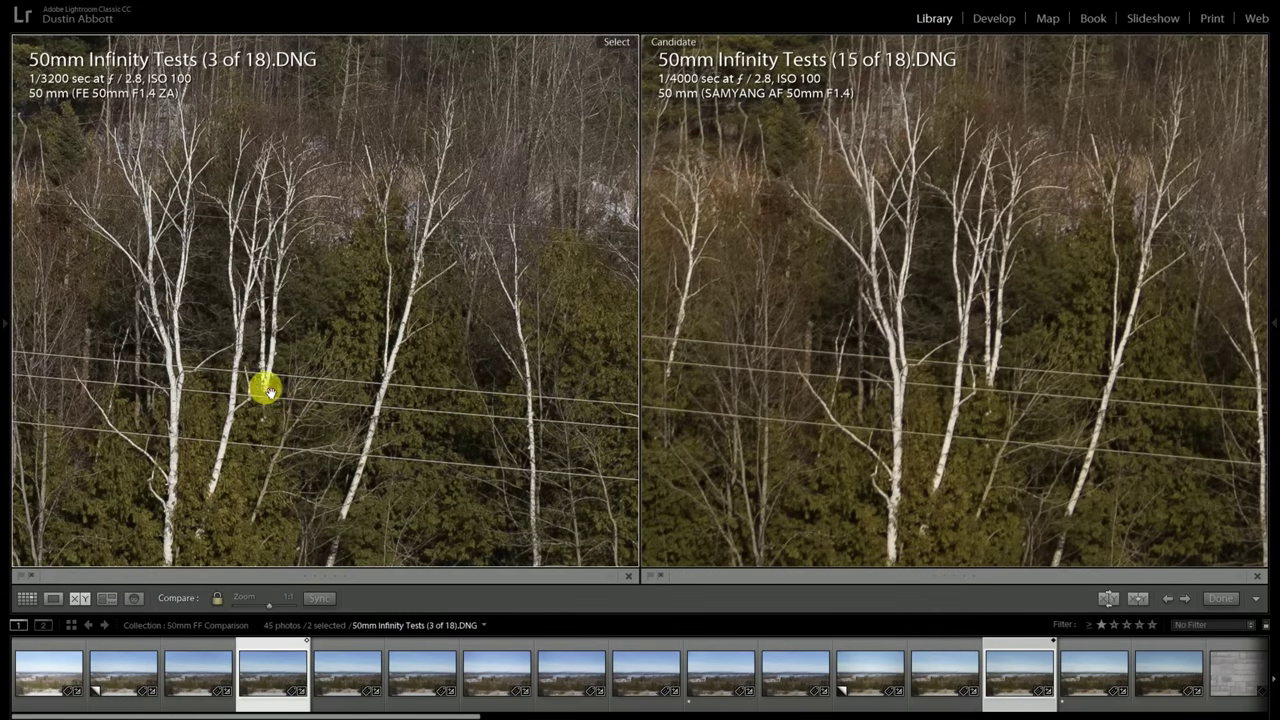
{"action": "left_click_drag", "start_coordinate": [250, 343], "coordinate": [291, 331]}
Compare the large pine and the far shoreline and hills at 1:1 in the Zeiss 50mm and Samyang f/2.8 shots.
{"action": "left_click", "coordinate": [289, 327]}
{"action": "left_click", "coordinate": [289, 323]}
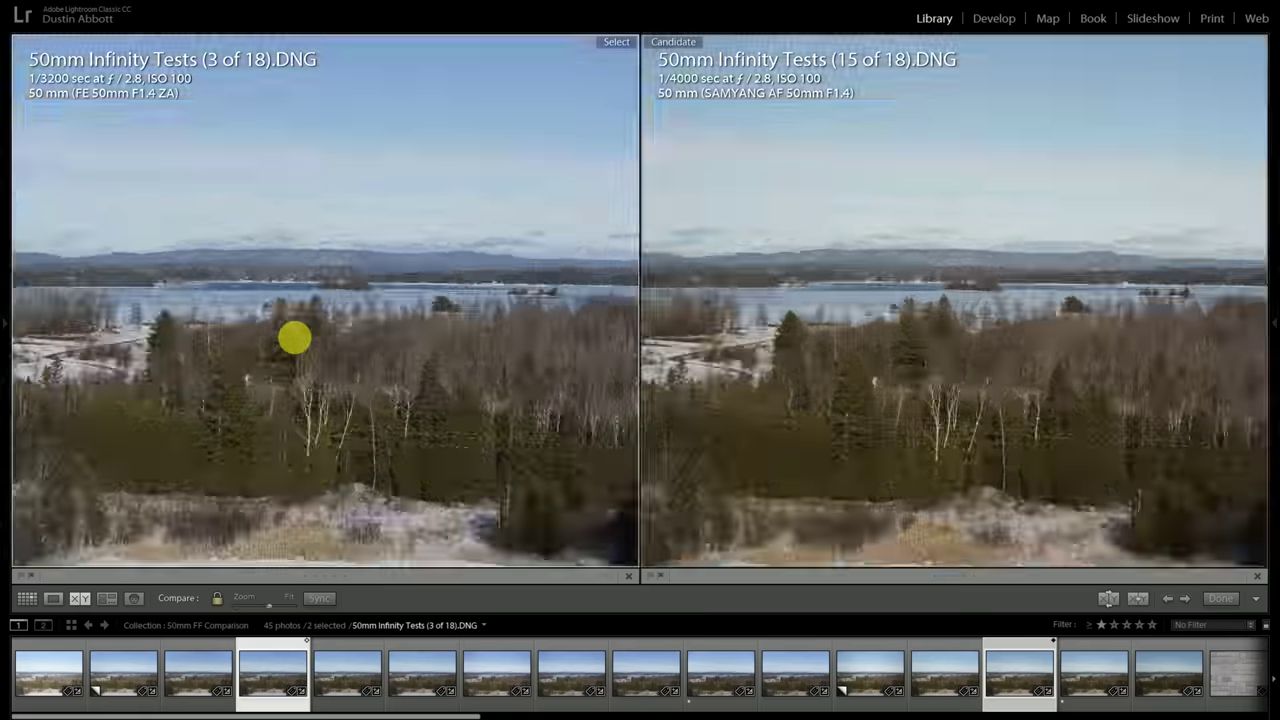
{"action": "left_click_drag", "start_coordinate": [257, 374], "coordinate": [380, 303]}
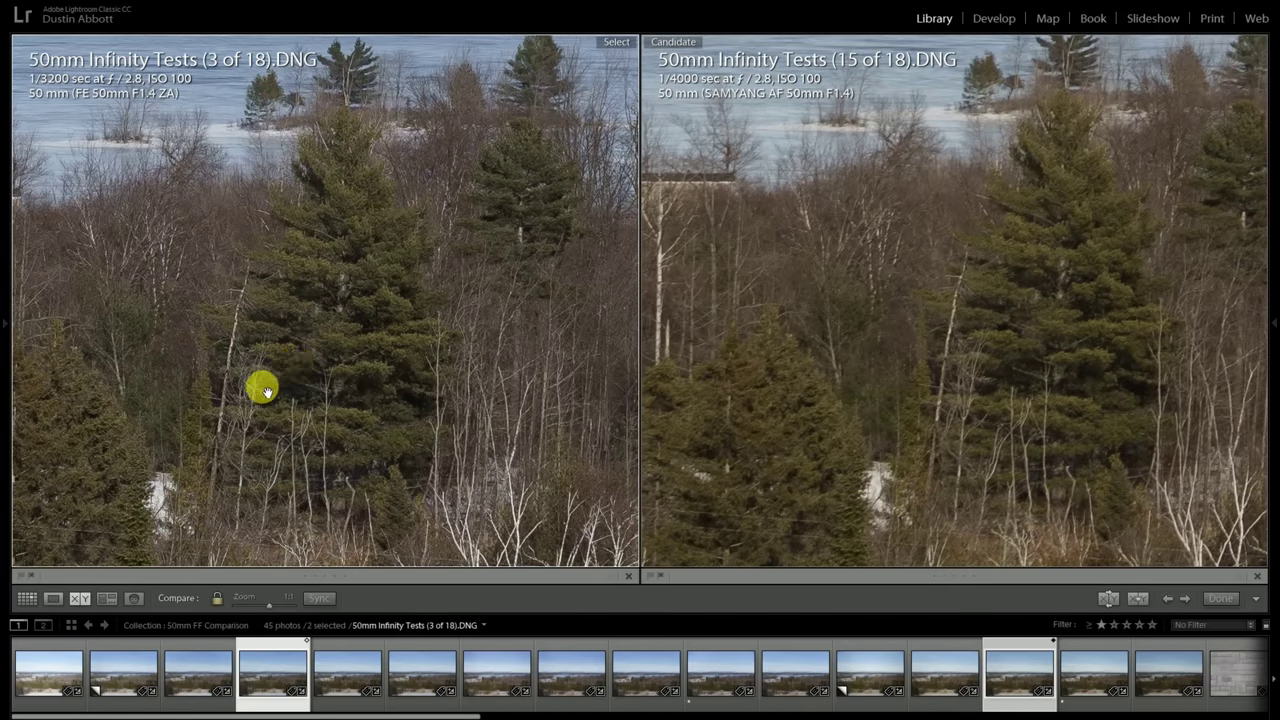
{"action": "left_click_drag", "start_coordinate": [334, 289], "coordinate": [465, 497]}
{"action": "left_click_drag", "start_coordinate": [292, 340], "coordinate": [323, 437]}
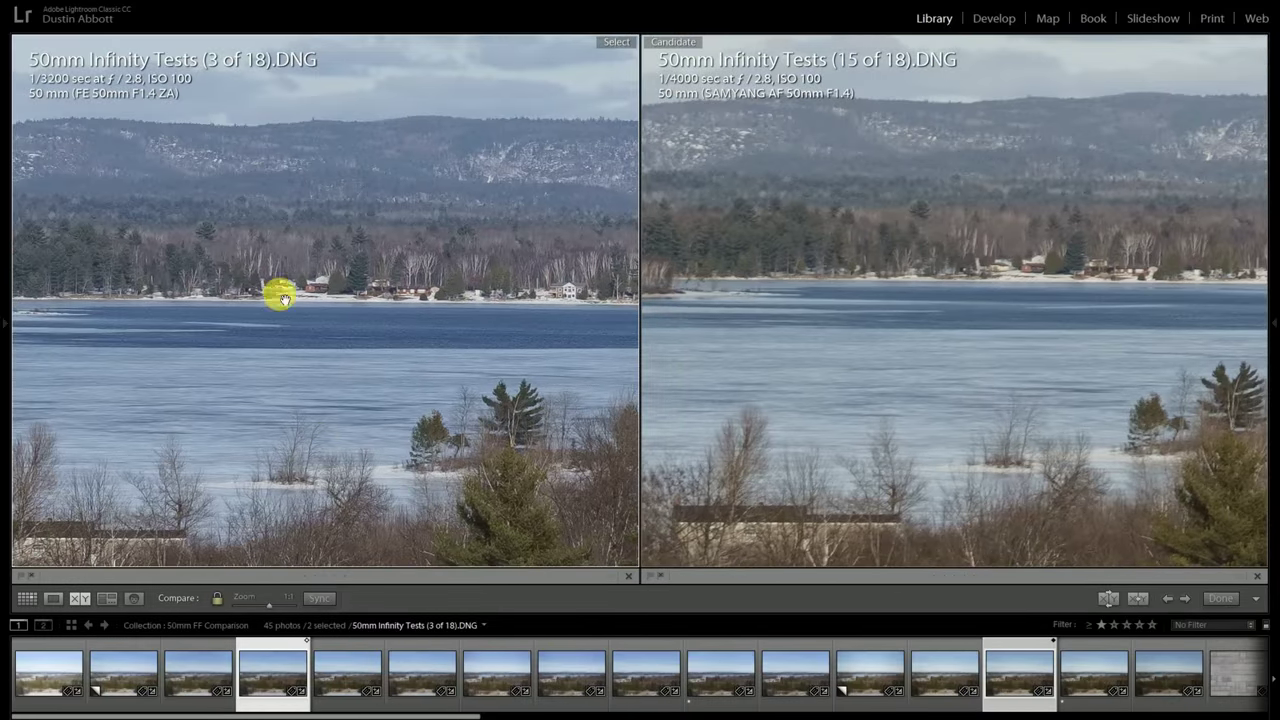
{"action": "left_click_drag", "start_coordinate": [388, 311], "coordinate": [344, 361]}
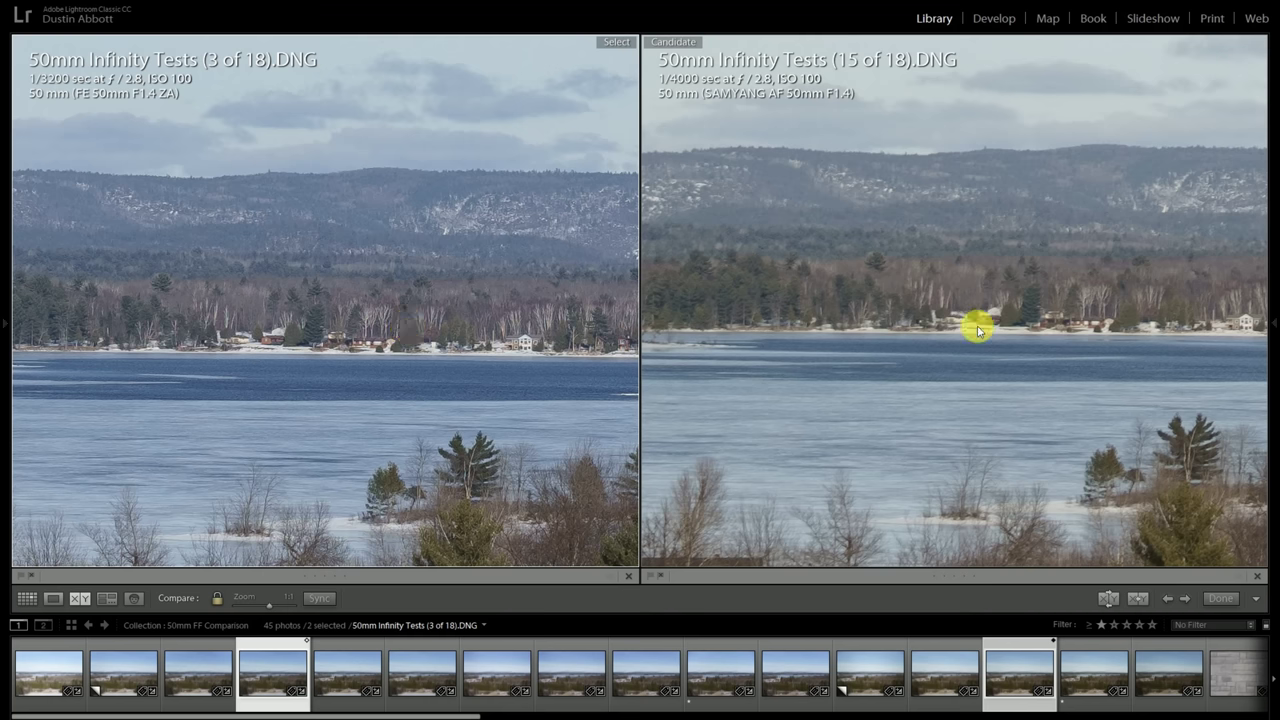
Compare the left edge with the utility poles at 1:1 in the Zeiss 50mm and Samyang f/2.8 shots.
{"action": "left_click", "coordinate": [266, 371]}
{"action": "left_click", "coordinate": [63, 371]}
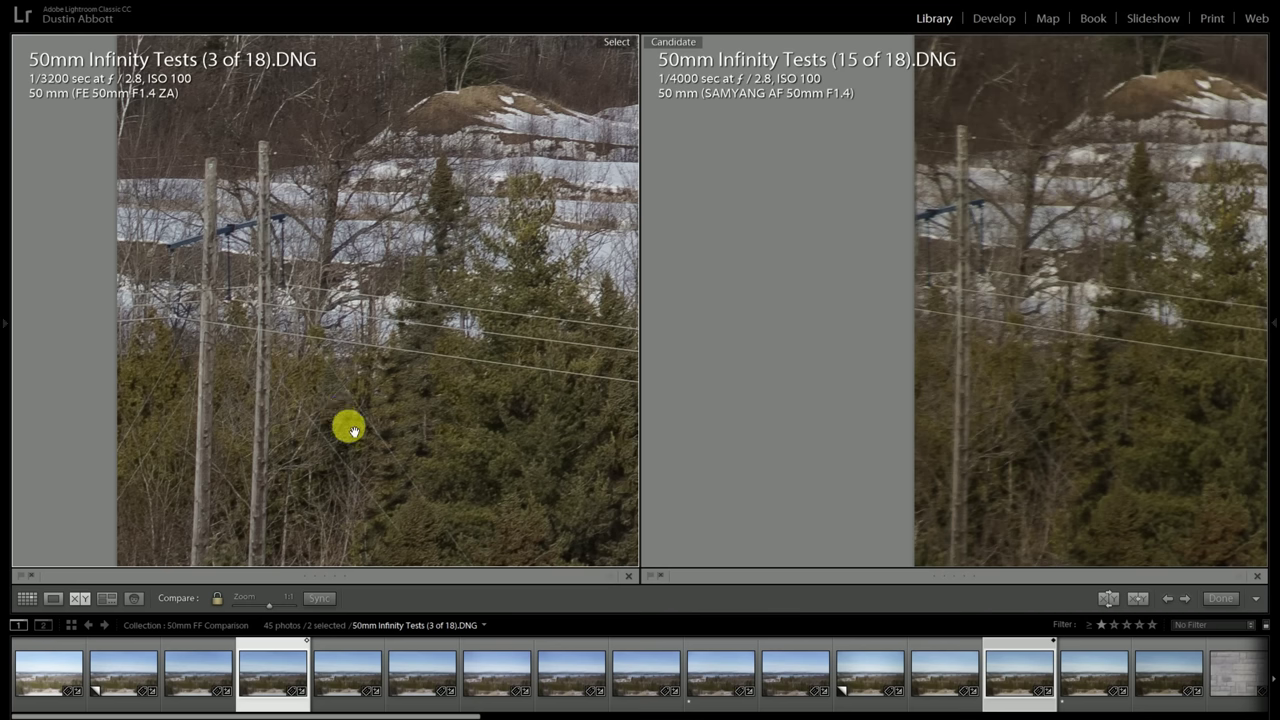
{"action": "left_click", "coordinate": [437, 443]}
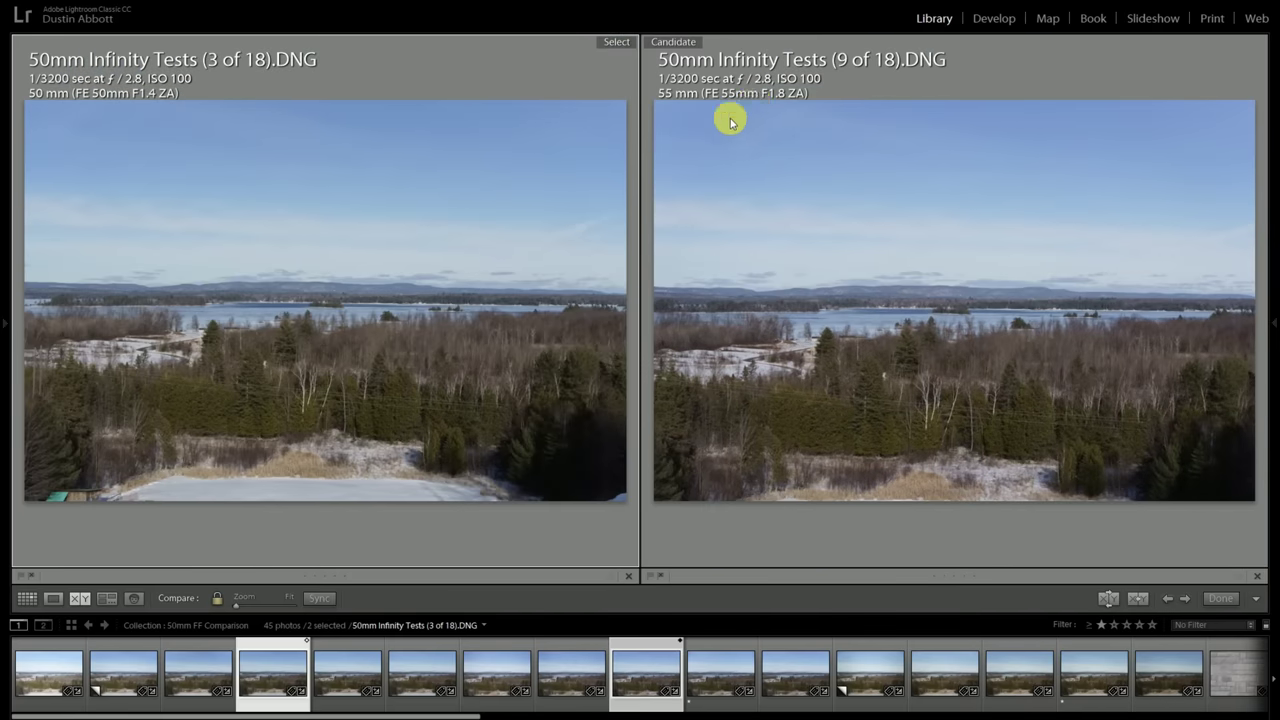
Compare the central birches and large pine at 1:1 in the f/2.8 shots 3 of 18 (50mm F1.4) and 9 of 18 (55mm F1.8).
{"action": "left_click", "coordinate": [304, 396]}
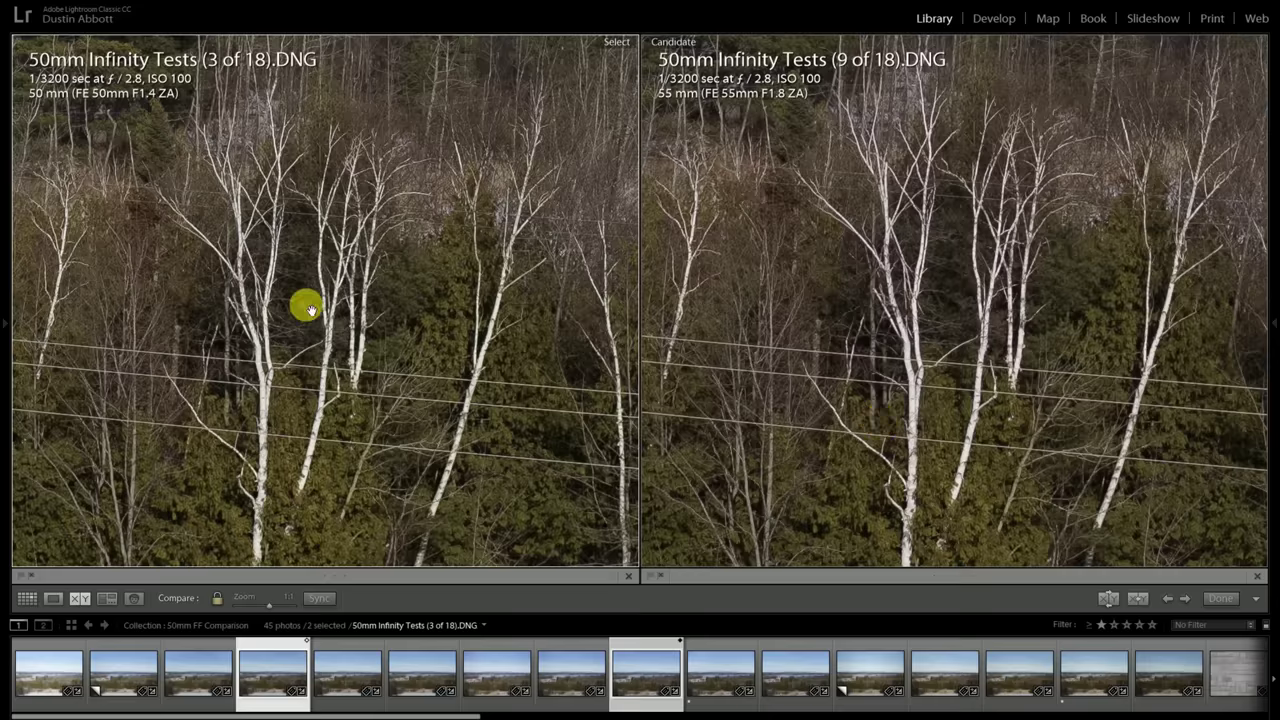
{"action": "left_click_drag", "start_coordinate": [290, 276], "coordinate": [430, 464]}
{"action": "left_click_drag", "start_coordinate": [358, 292], "coordinate": [532, 444]}
{"action": "left_click_drag", "start_coordinate": [446, 348], "coordinate": [457, 366]}
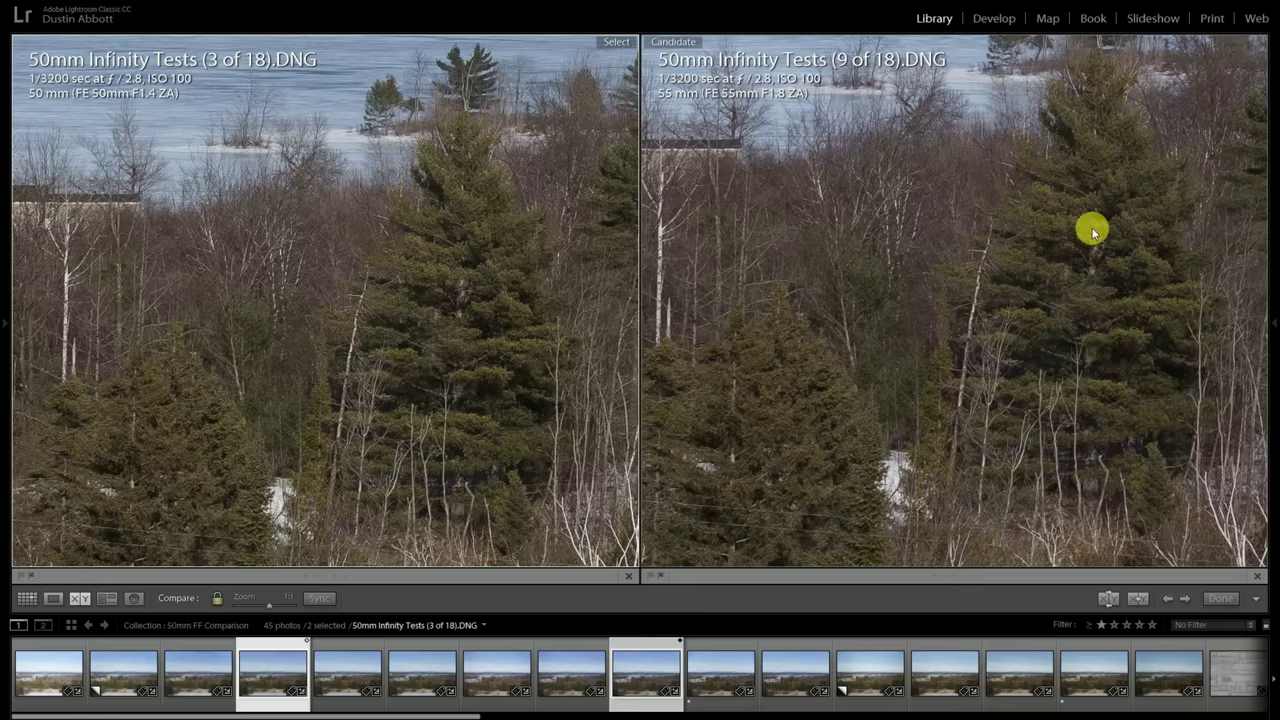
Compare the far shoreline and hills at 1:1 in the 50mm and 55mm Zeiss f/2.8 shots.
{"action": "left_click_drag", "start_coordinate": [965, 240], "coordinate": [1020, 457]}
{"action": "left_click_drag", "start_coordinate": [966, 240], "coordinate": [958, 420]}
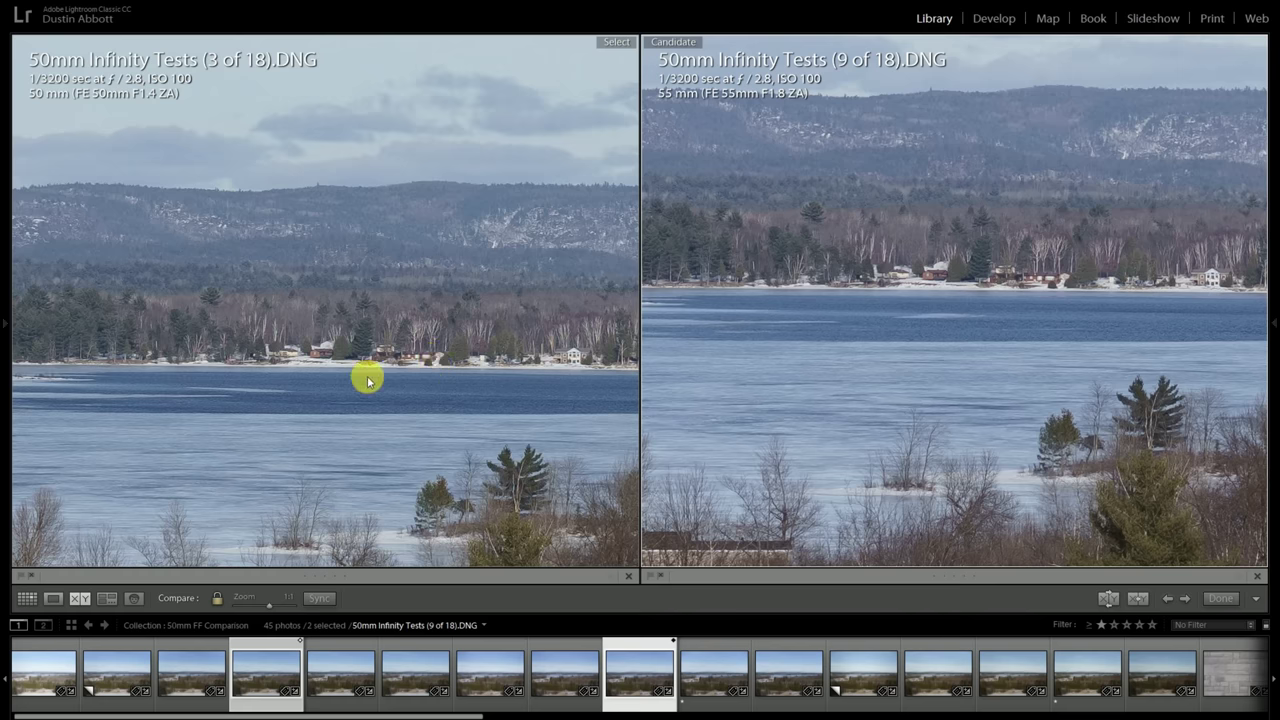
{"action": "left_click", "coordinate": [357, 408]}
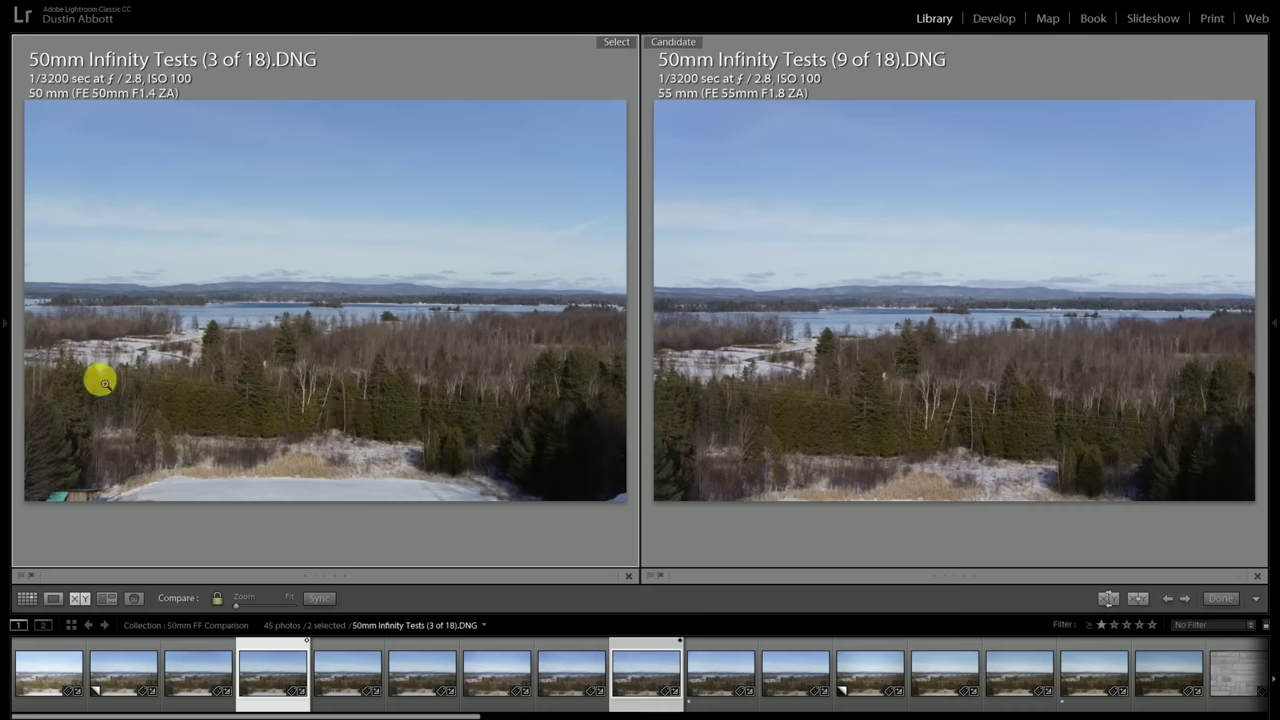
Compare the snowy hillside and evergreens along the left edge at 1:1 in the 50mm and 55mm Zeiss f/2.8 shots.
{"action": "left_click", "coordinate": [63, 362]}
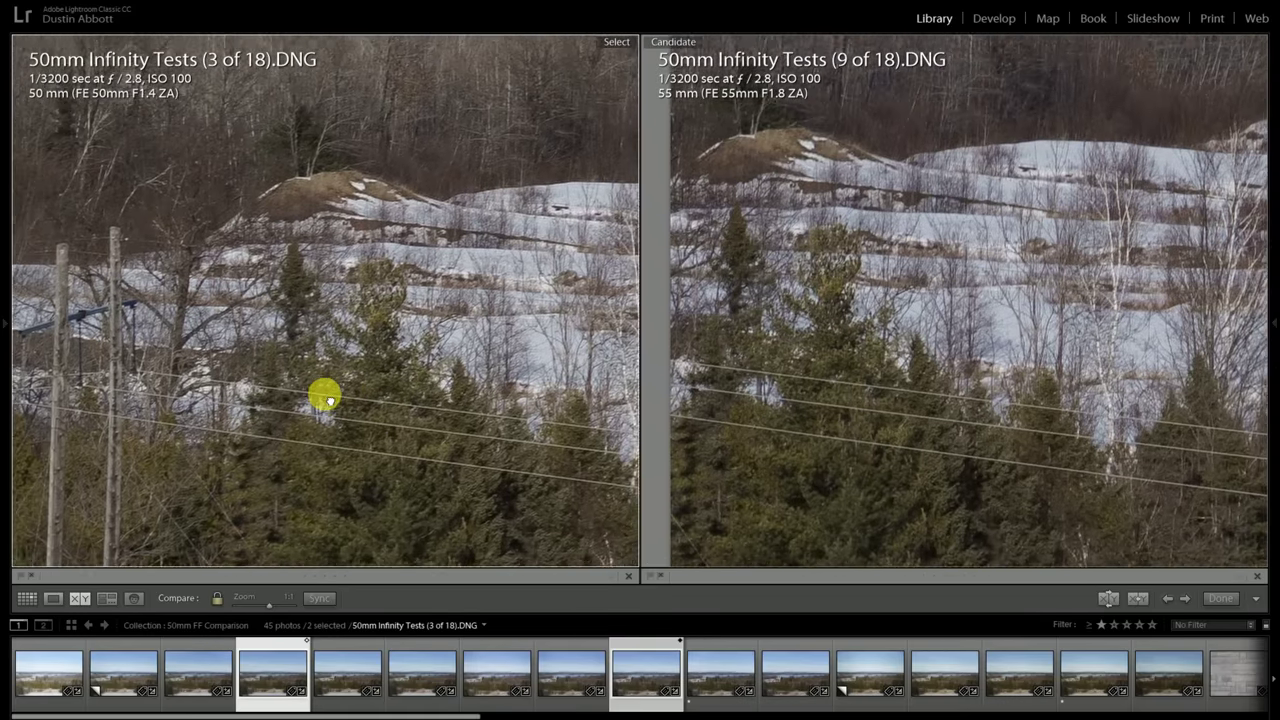
{"action": "mouse_move", "coordinate": [330, 400]}
{"action": "left_mouse_down"}
{"action": "mouse_move", "coordinate": [333, 410]}
{"action": "mouse_move", "coordinate": [251, 223]}
{"action": "left_mouse_up"}
{"action": "left_click_drag", "start_coordinate": [275, 387], "coordinate": [263, 240]}
{"action": "left_click_drag", "start_coordinate": [326, 369], "coordinate": [297, 305]}
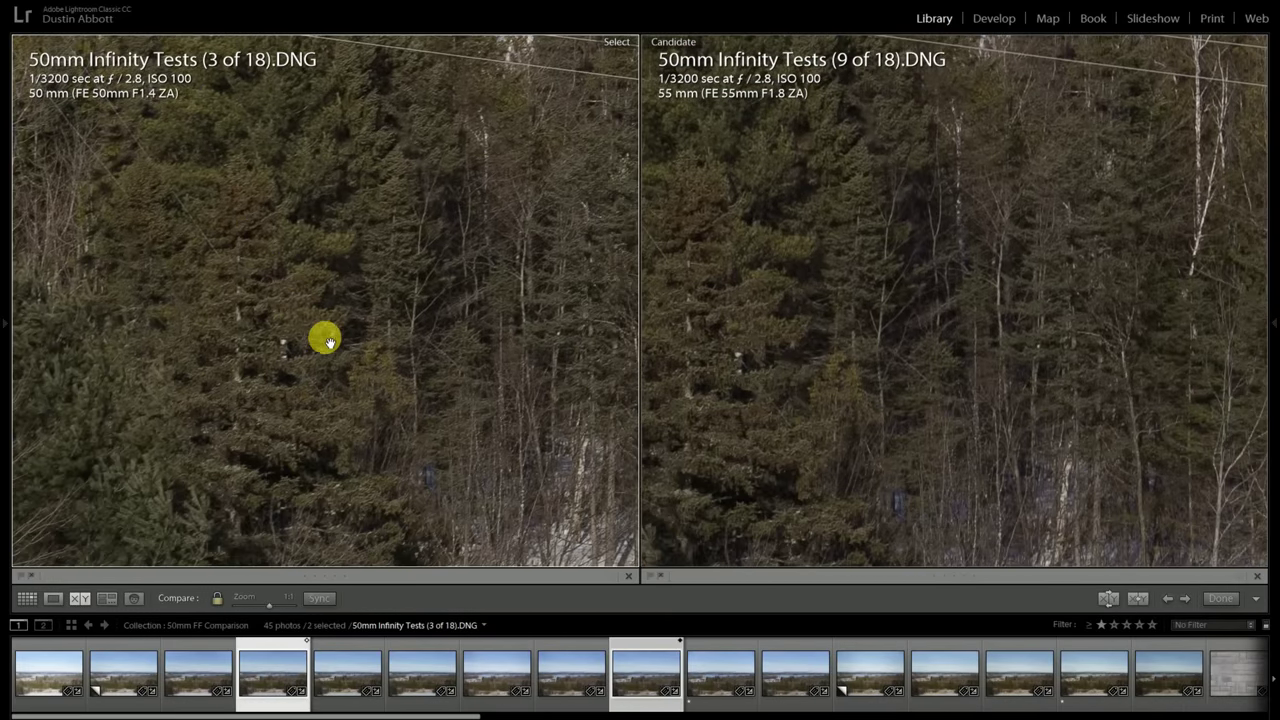
Examine the bare brush and snow down to the lower-left corner of the 50mm and 55mm Zeiss f/2.8 shots at 1:1.
{"action": "mouse_move", "coordinate": [328, 345]}
{"action": "left_mouse_down"}
{"action": "mouse_move", "coordinate": [274, 263]}
{"action": "mouse_move", "coordinate": [300, 266]}
{"action": "mouse_move", "coordinate": [293, 231]}
{"action": "left_mouse_up"}
{"action": "left_click_drag", "start_coordinate": [306, 363], "coordinate": [303, 320]}
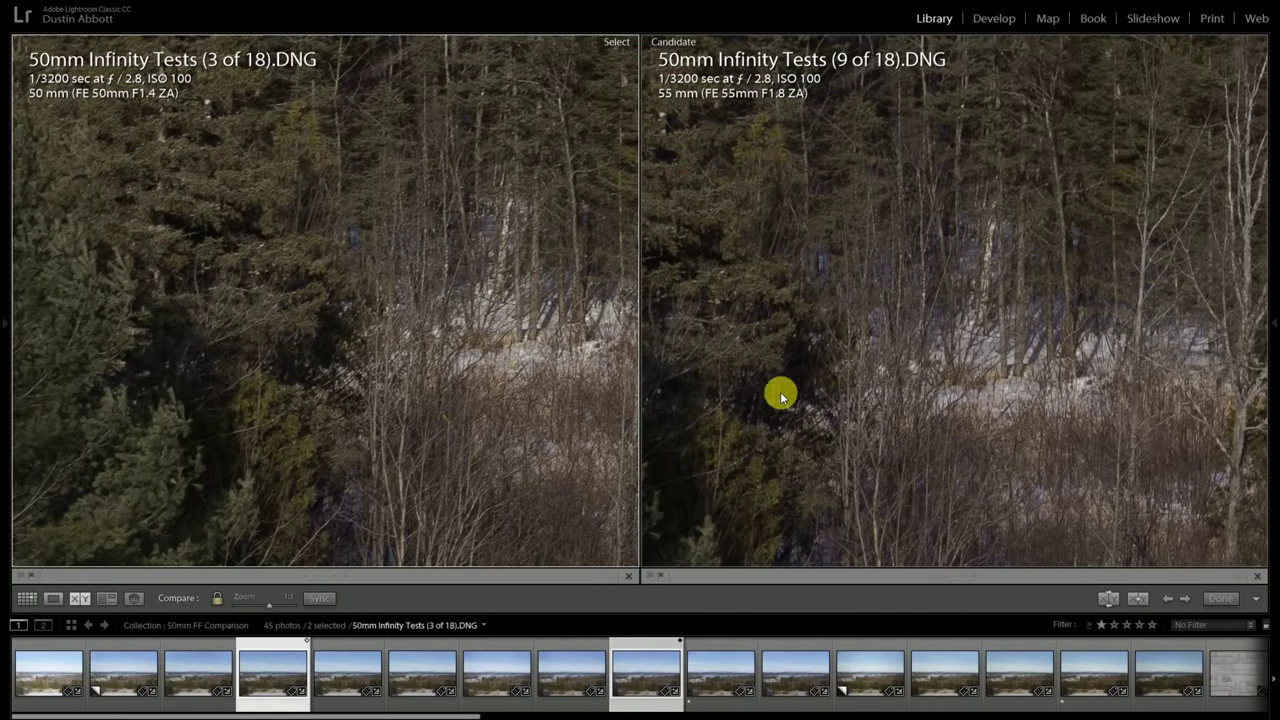
{"action": "left_click_drag", "start_coordinate": [486, 380], "coordinate": [391, 263]}
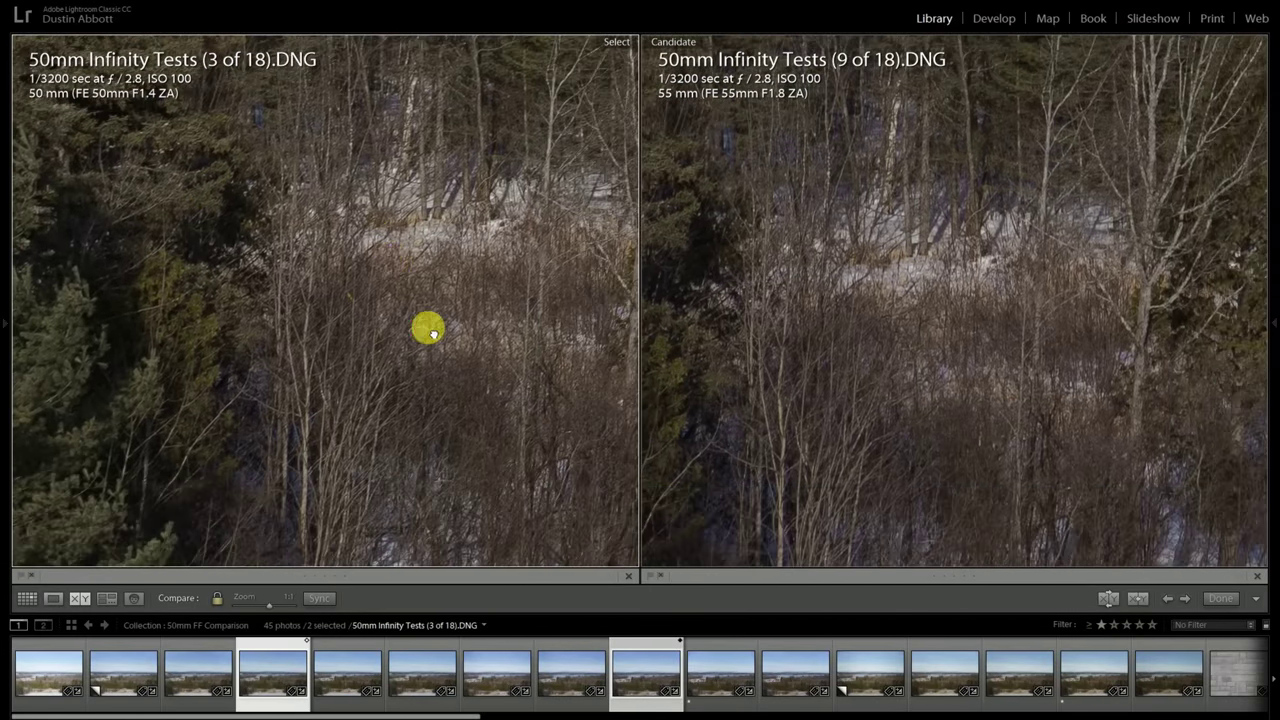
{"action": "left_click_drag", "start_coordinate": [429, 329], "coordinate": [446, 244]}
{"action": "left_click_drag", "start_coordinate": [420, 420], "coordinate": [397, 345]}
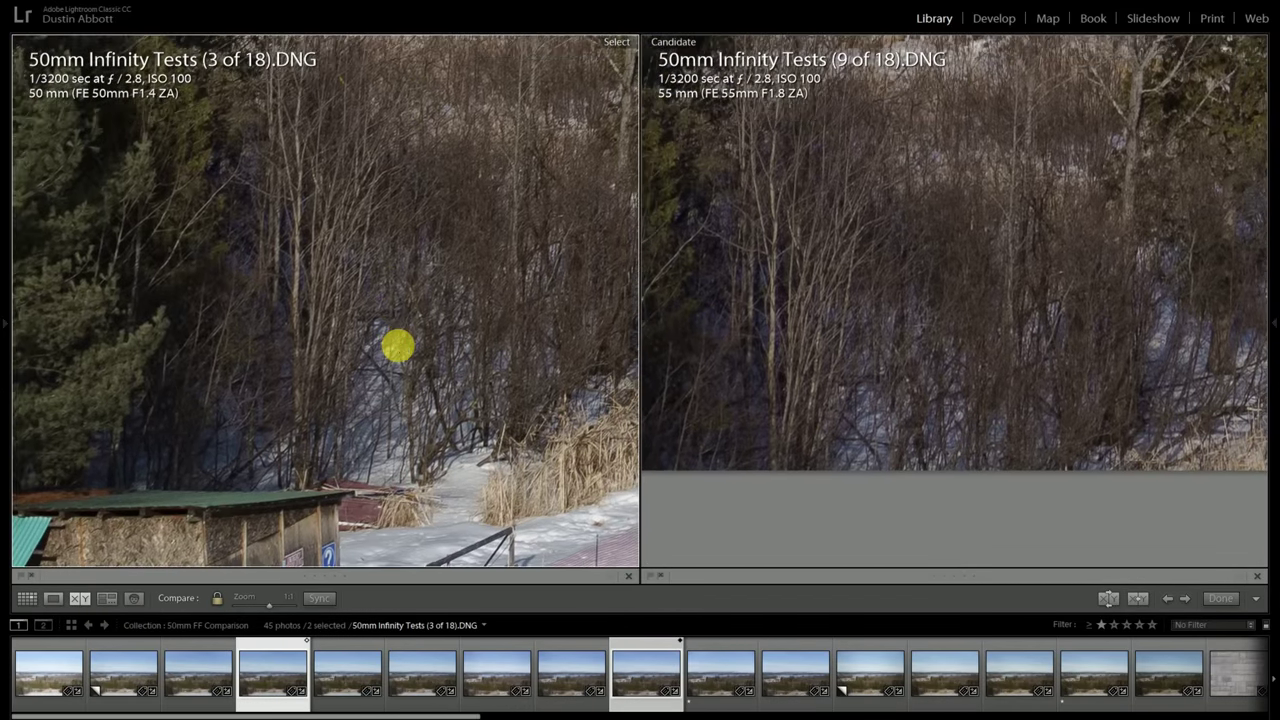
Compare the evergreens on the right side of the 50mm and 55mm Zeiss f/2.8 shots at 1:1.
{"action": "left_click", "coordinate": [397, 345]}
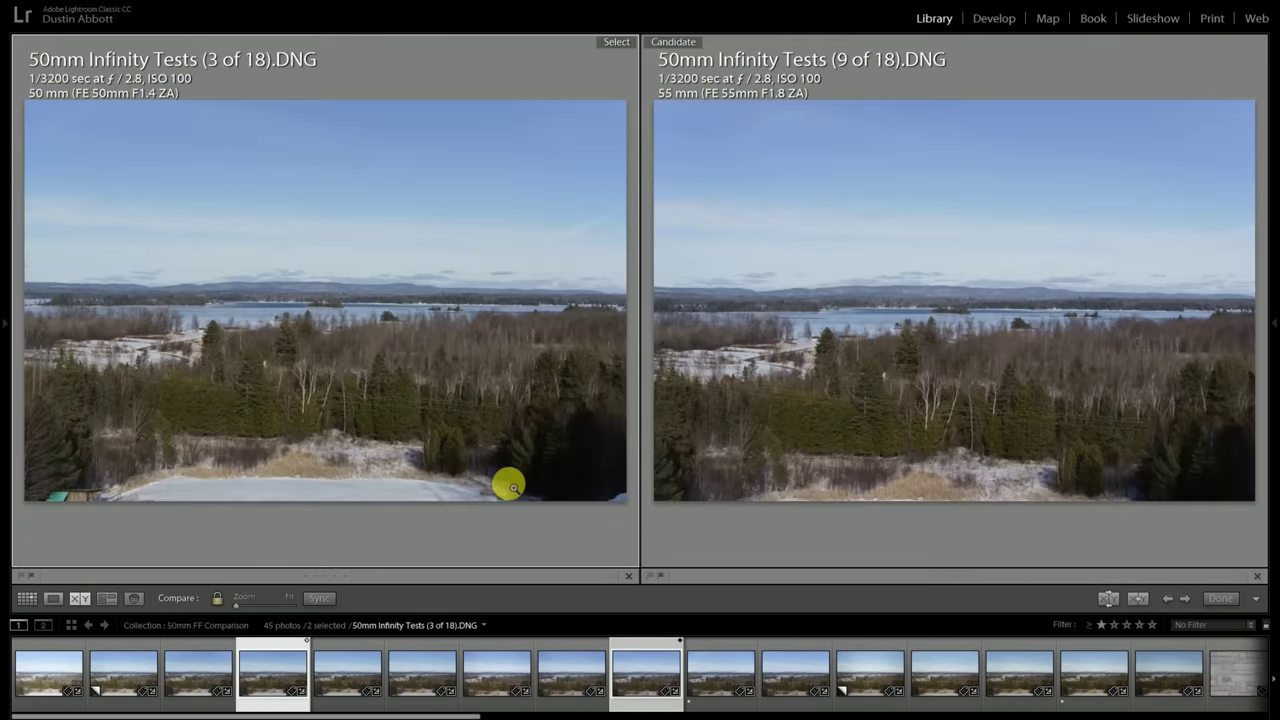
{"action": "left_click", "coordinate": [540, 368]}
{"action": "left_click_drag", "start_coordinate": [541, 370], "coordinate": [443, 363]}
Compare f/2.8 shots 9 of 18 (55mm F1.8) and 15 of 18 (Samyang) at 1:1, from the central birches to the far shoreline.
{"action": "key", "text": "Up"}
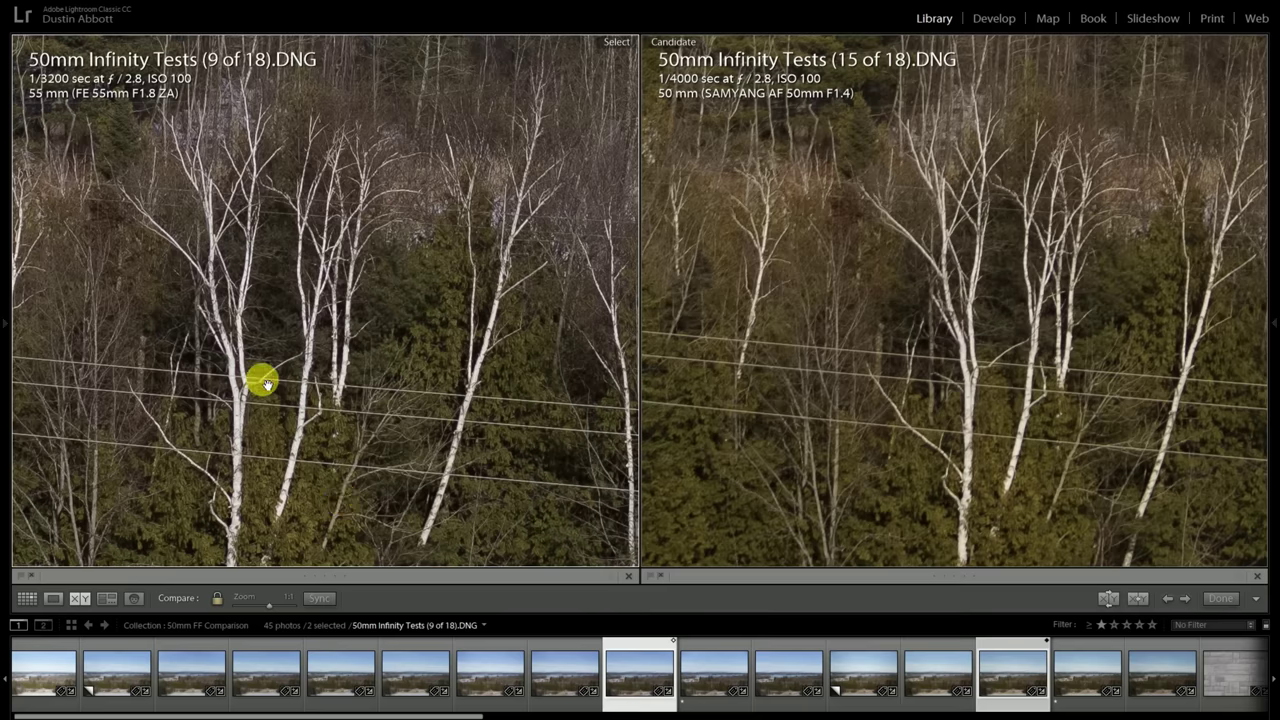
{"action": "left_click_drag", "start_coordinate": [262, 377], "coordinate": [401, 319]}
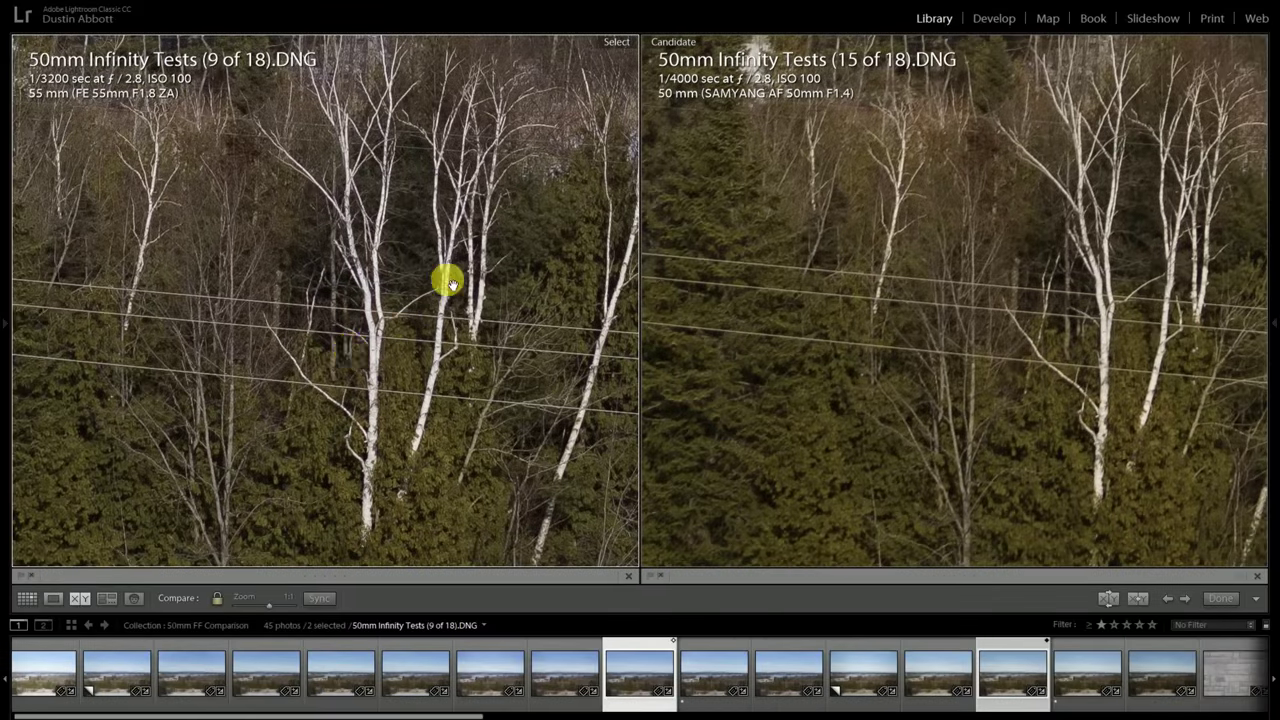
{"action": "left_click_drag", "start_coordinate": [357, 217], "coordinate": [452, 420]}
{"action": "left_click_drag", "start_coordinate": [310, 343], "coordinate": [376, 426]}
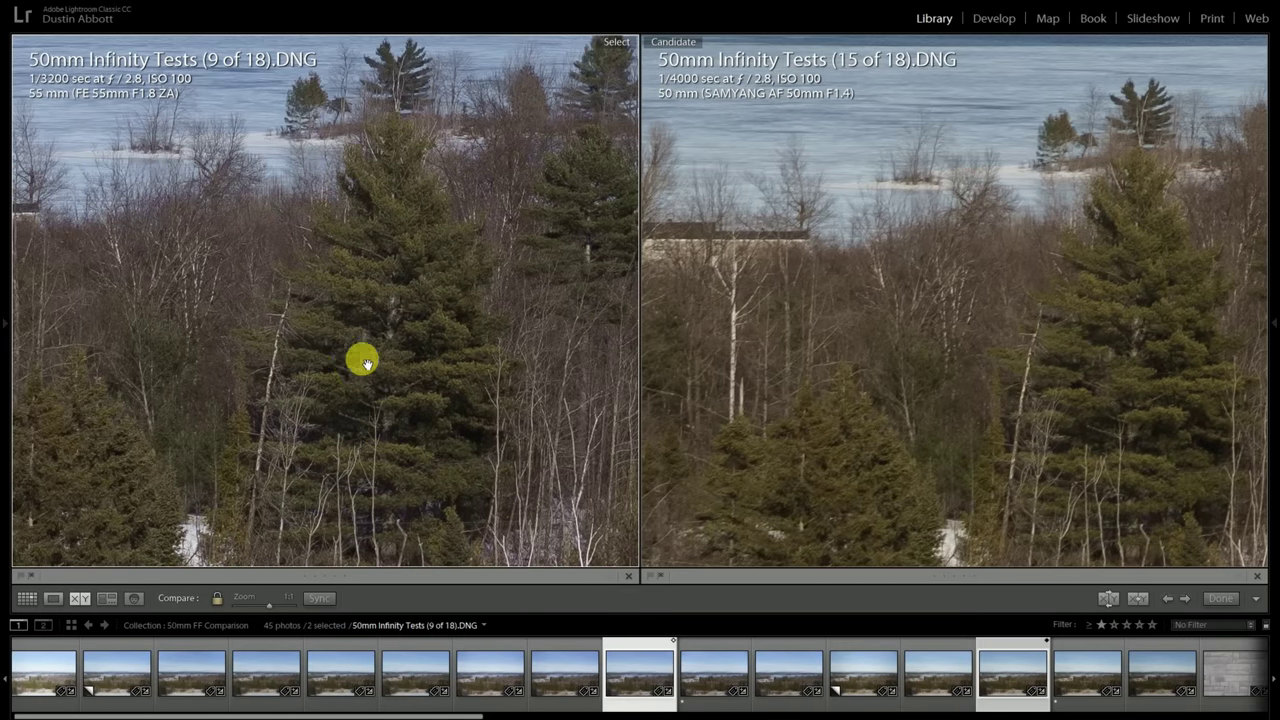
{"action": "left_click_drag", "start_coordinate": [274, 249], "coordinate": [399, 452]}
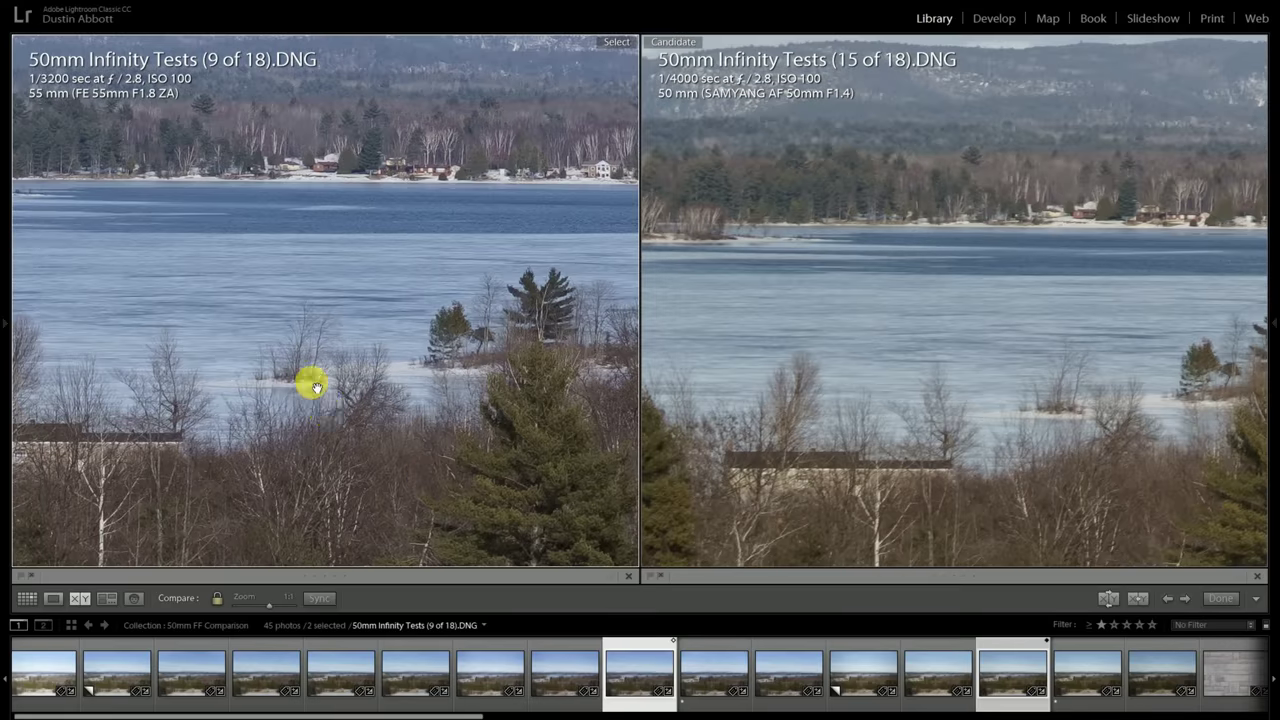
{"action": "left_click_drag", "start_coordinate": [310, 390], "coordinate": [331, 446]}
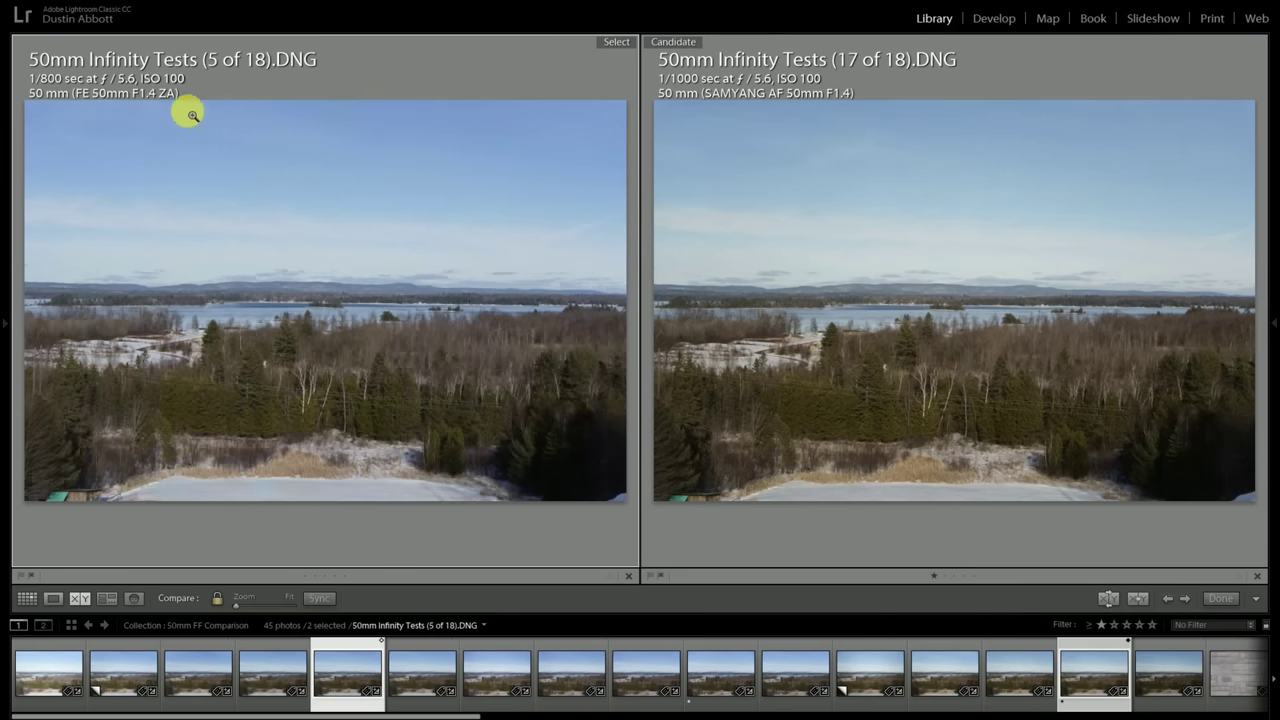
Compare f/5.6 infinity shots 5 of 18 (Zeiss 50mm F1.4) and 17 of 18 (Samyang) at 1:1, from the central birches to the neighbouring evergreens.
{"action": "left_click", "coordinate": [322, 399]}
{"action": "left_click_drag", "start_coordinate": [322, 397], "coordinate": [445, 347]}
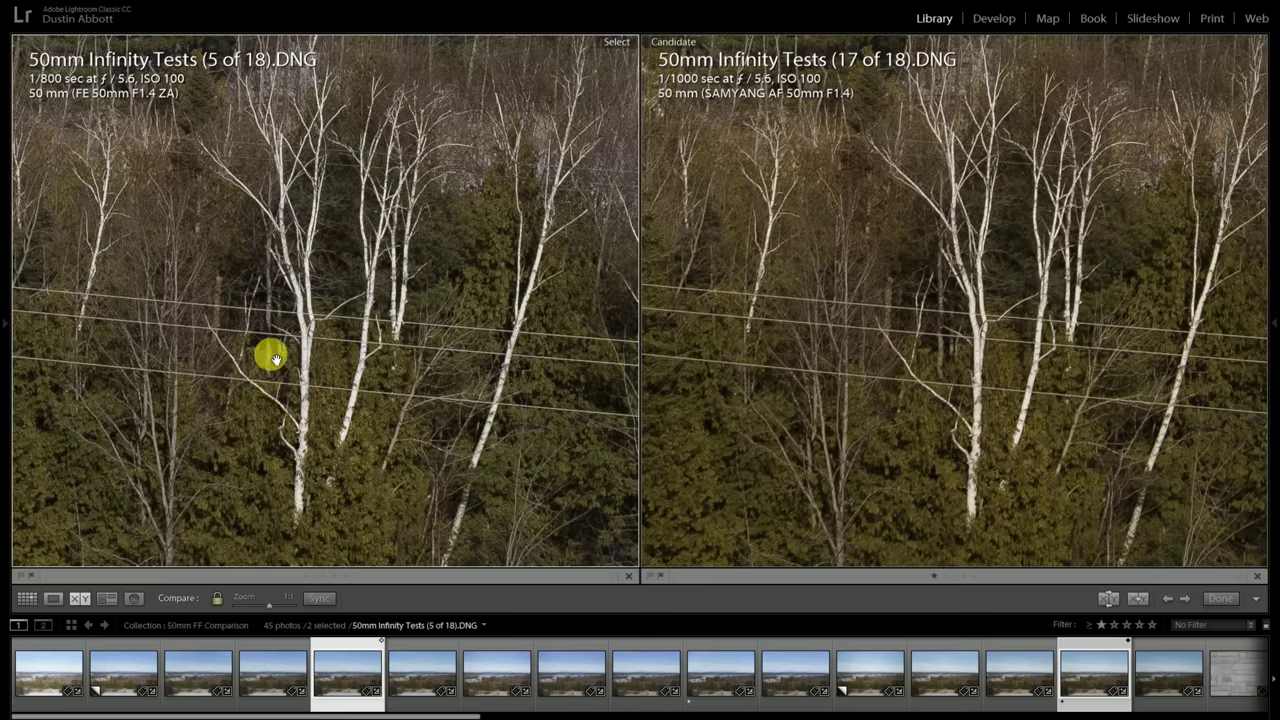
{"action": "left_click_drag", "start_coordinate": [270, 332], "coordinate": [334, 382]}
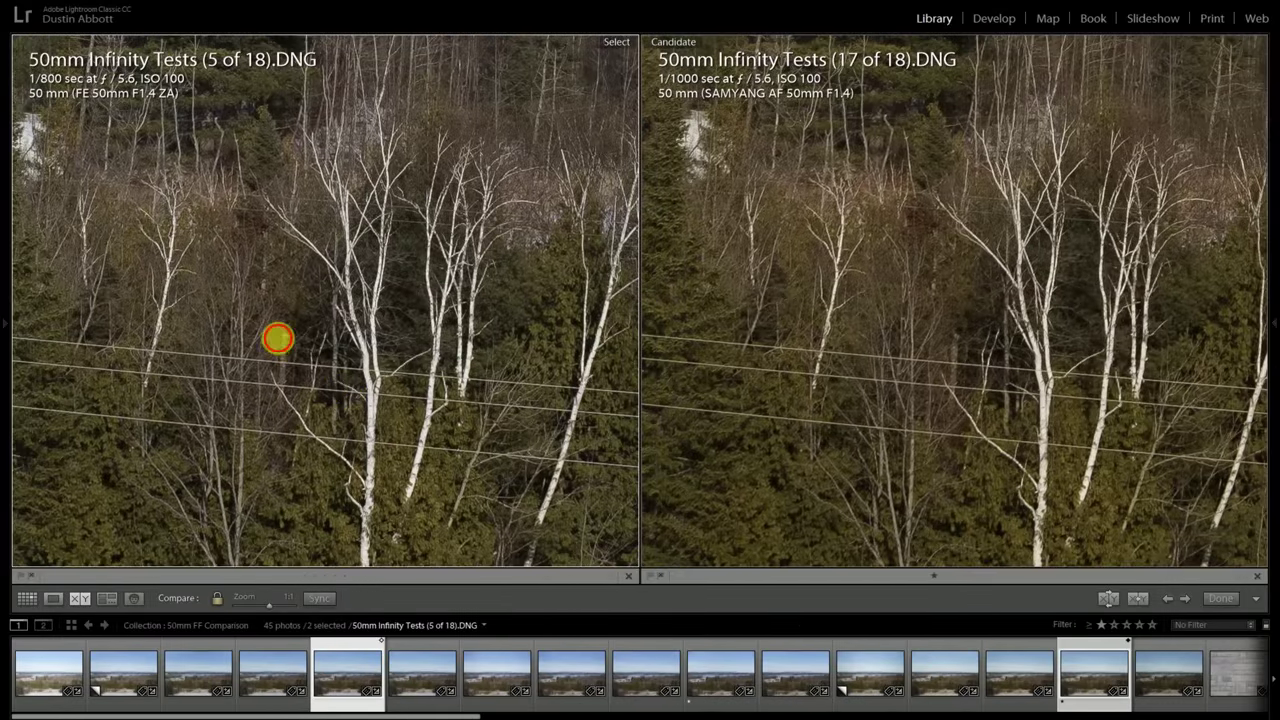
{"action": "left_click_drag", "start_coordinate": [278, 338], "coordinate": [300, 346]}
{"action": "left_click_drag", "start_coordinate": [206, 294], "coordinate": [309, 311]}
{"action": "left_click_drag", "start_coordinate": [189, 323], "coordinate": [263, 343]}
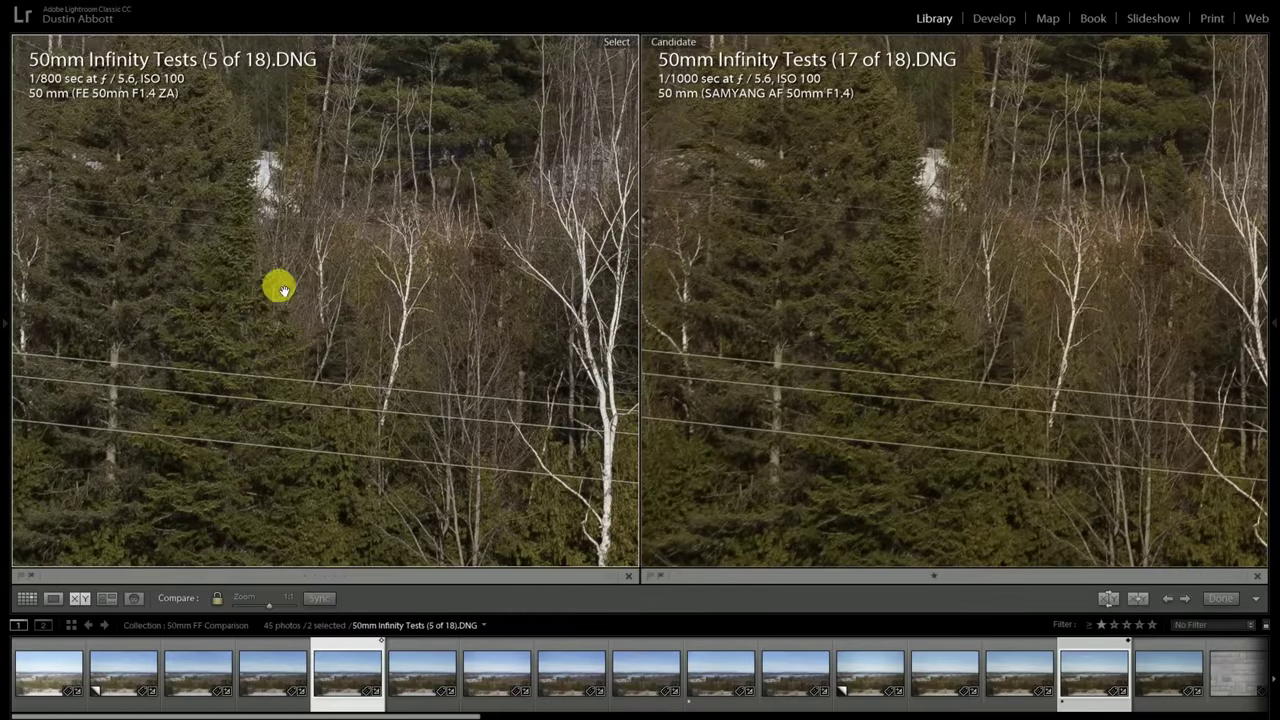
Compare the lake, far shoreline and hills in the Zeiss 50mm and Samyang f/5.6 shots at 1:1, then return to the full frames.
{"action": "left_click_drag", "start_coordinate": [277, 286], "coordinate": [325, 477]}
{"action": "left_click_drag", "start_coordinate": [419, 329], "coordinate": [329, 430]}
{"action": "left_click_drag", "start_coordinate": [354, 300], "coordinate": [366, 355]}
{"action": "left_click_drag", "start_coordinate": [366, 277], "coordinate": [448, 463]}
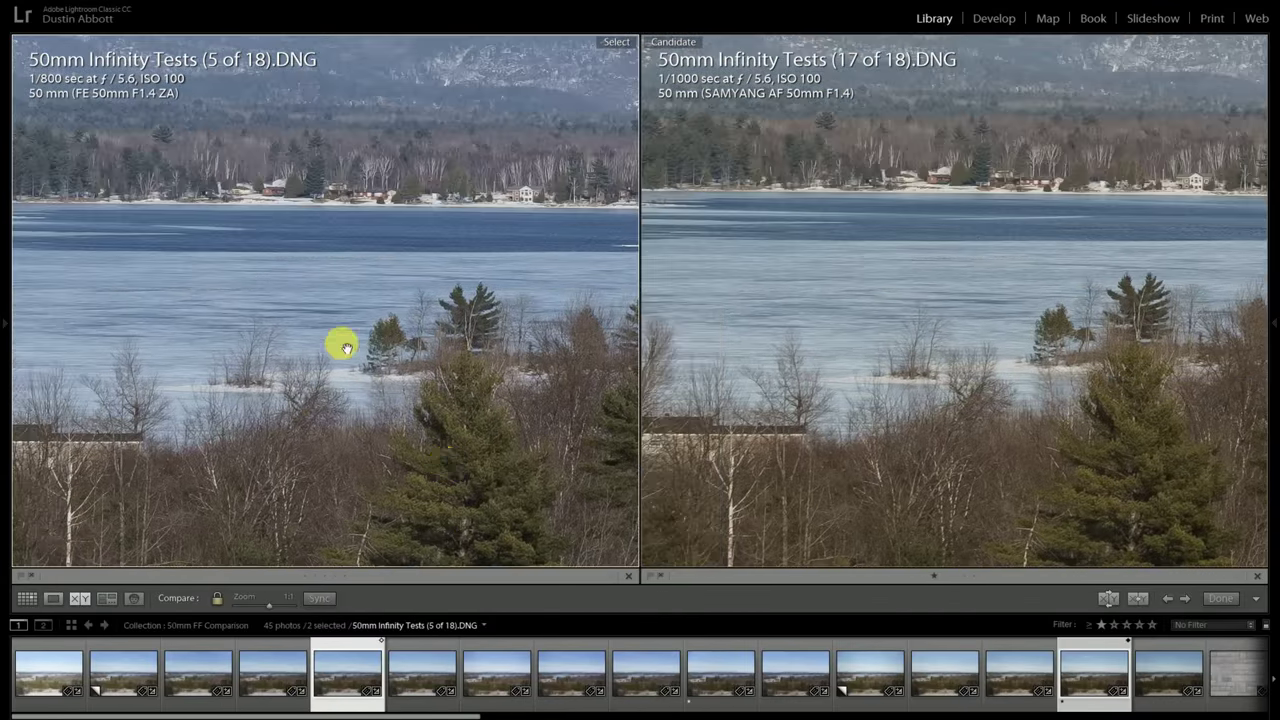
{"action": "left_click_drag", "start_coordinate": [337, 346], "coordinate": [349, 414]}
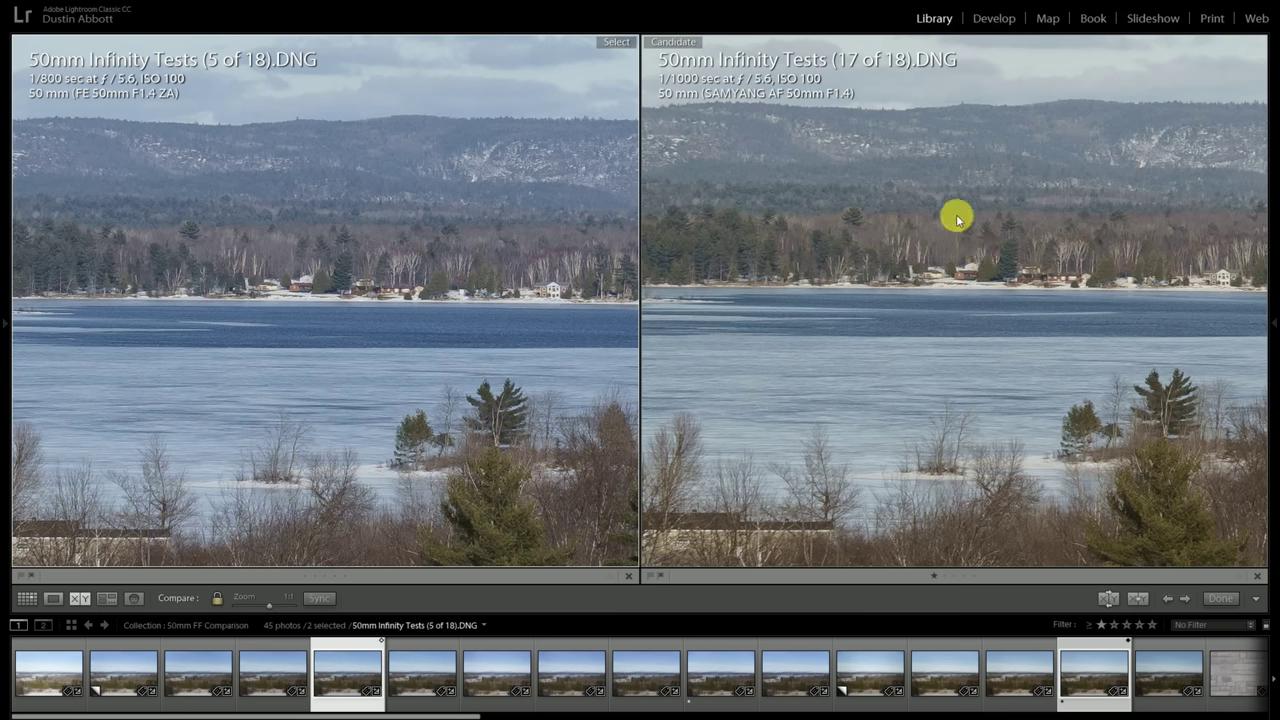
{"action": "left_click", "coordinate": [470, 270]}
Examine the left edge of the Zeiss 50mm and Samyang f/5.6 shots at 1:1, from the utility poles down through the evergreens.
{"action": "left_click", "coordinate": [45, 366]}
{"action": "left_click_drag", "start_coordinate": [49, 366], "coordinate": [326, 380]}
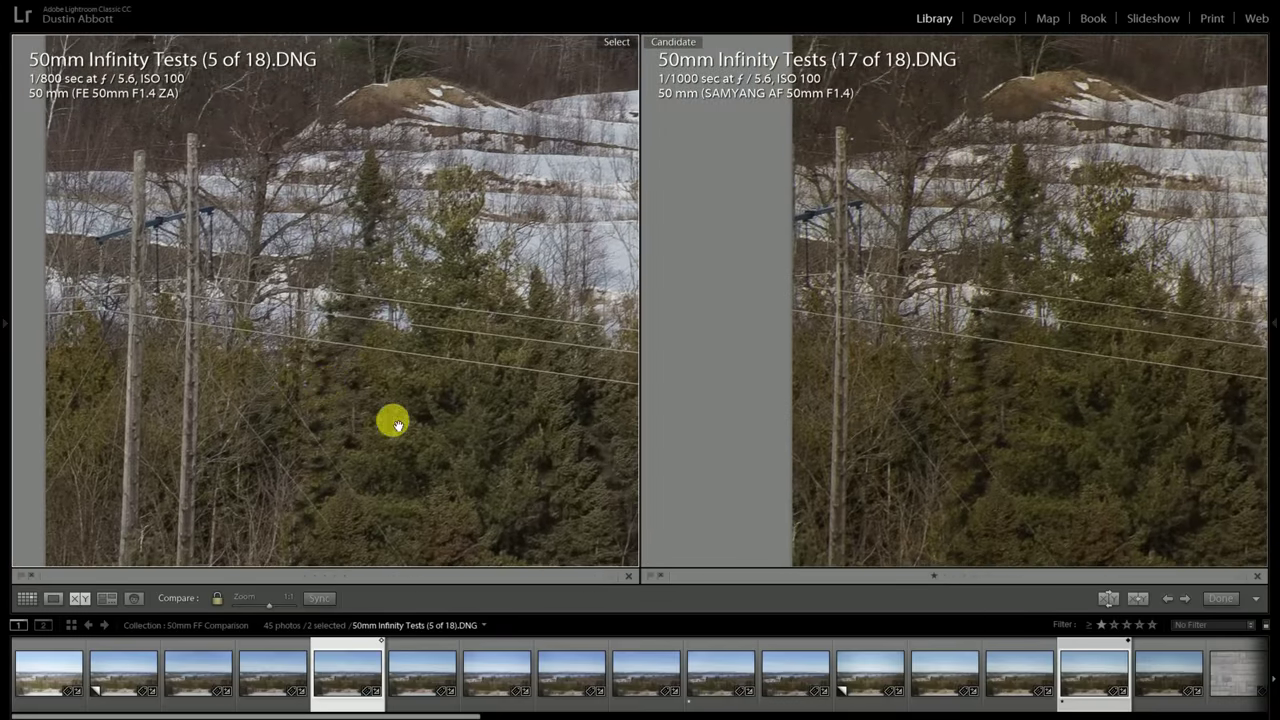
{"action": "left_click_drag", "start_coordinate": [391, 420], "coordinate": [300, 237]}
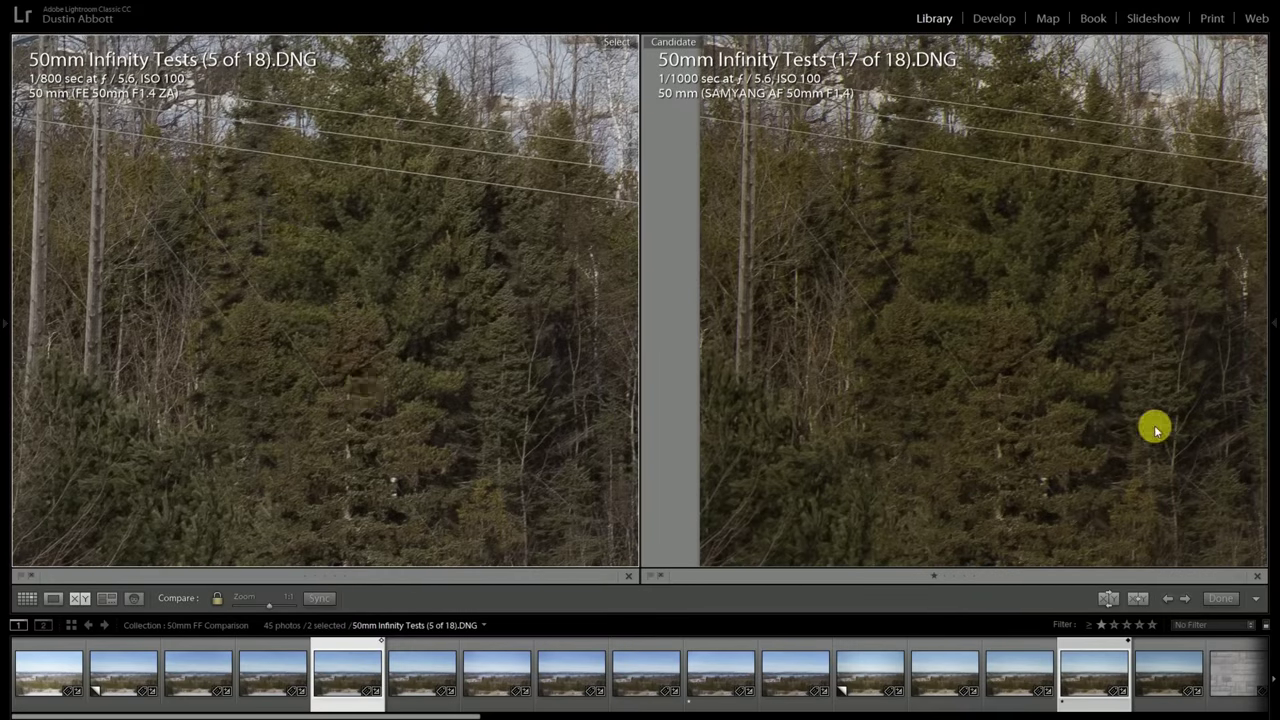
{"action": "left_click_drag", "start_coordinate": [321, 418], "coordinate": [306, 171]}
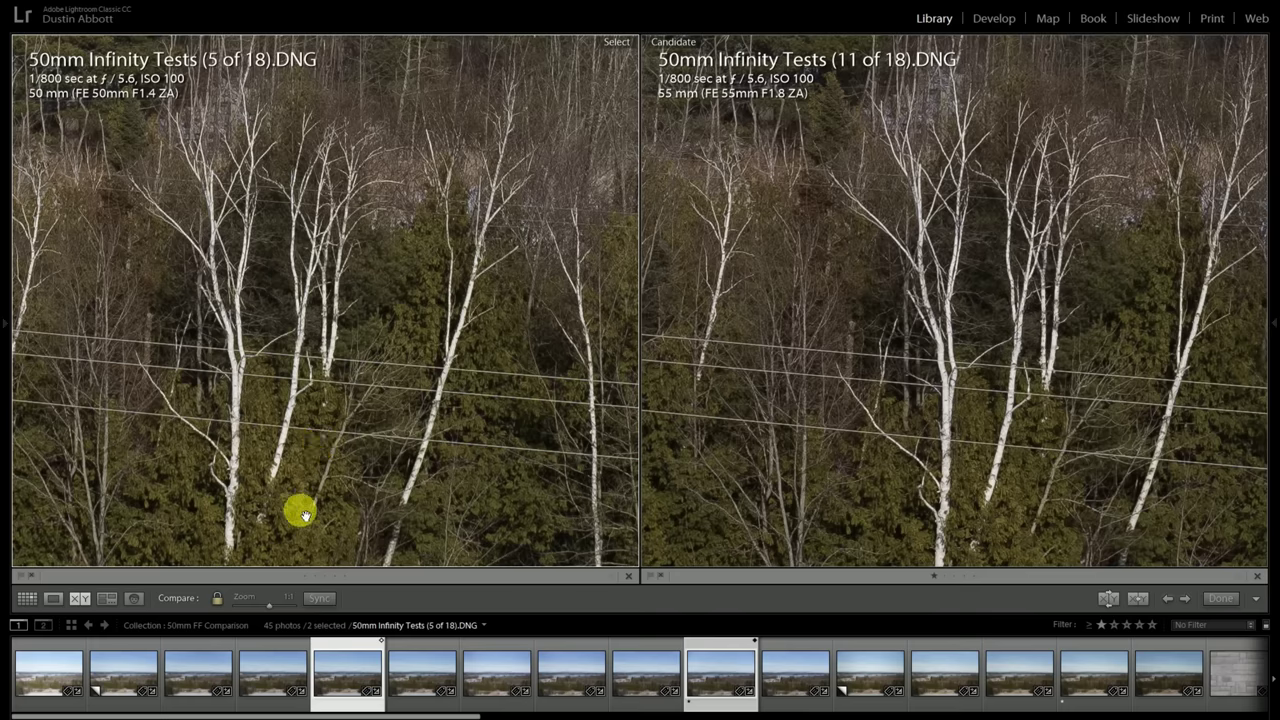
Compare f/5.6 shots 5 of 18 (Zeiss 50mm) and 11 of 18 (Zeiss 55mm) at 1:1, from the central birches to the far shoreline.
{"action": "left_click_drag", "start_coordinate": [234, 277], "coordinate": [397, 280]}
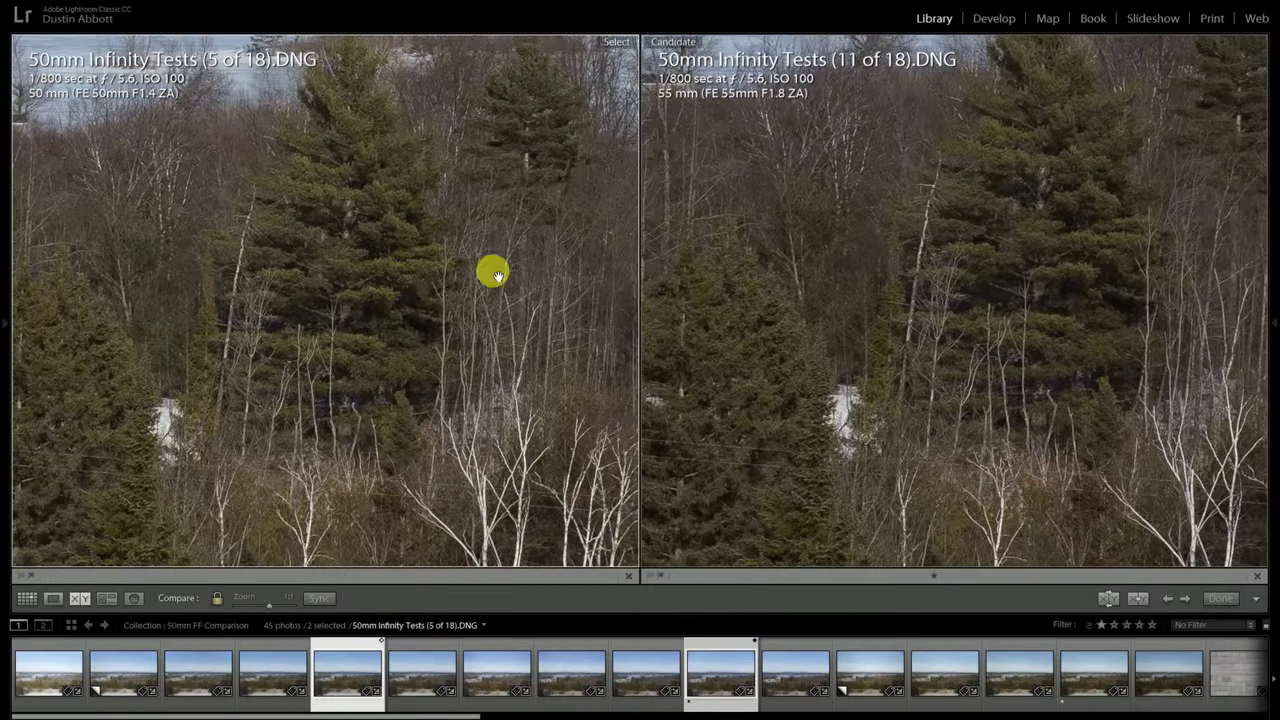
{"action": "left_click_drag", "start_coordinate": [289, 286], "coordinate": [357, 357]}
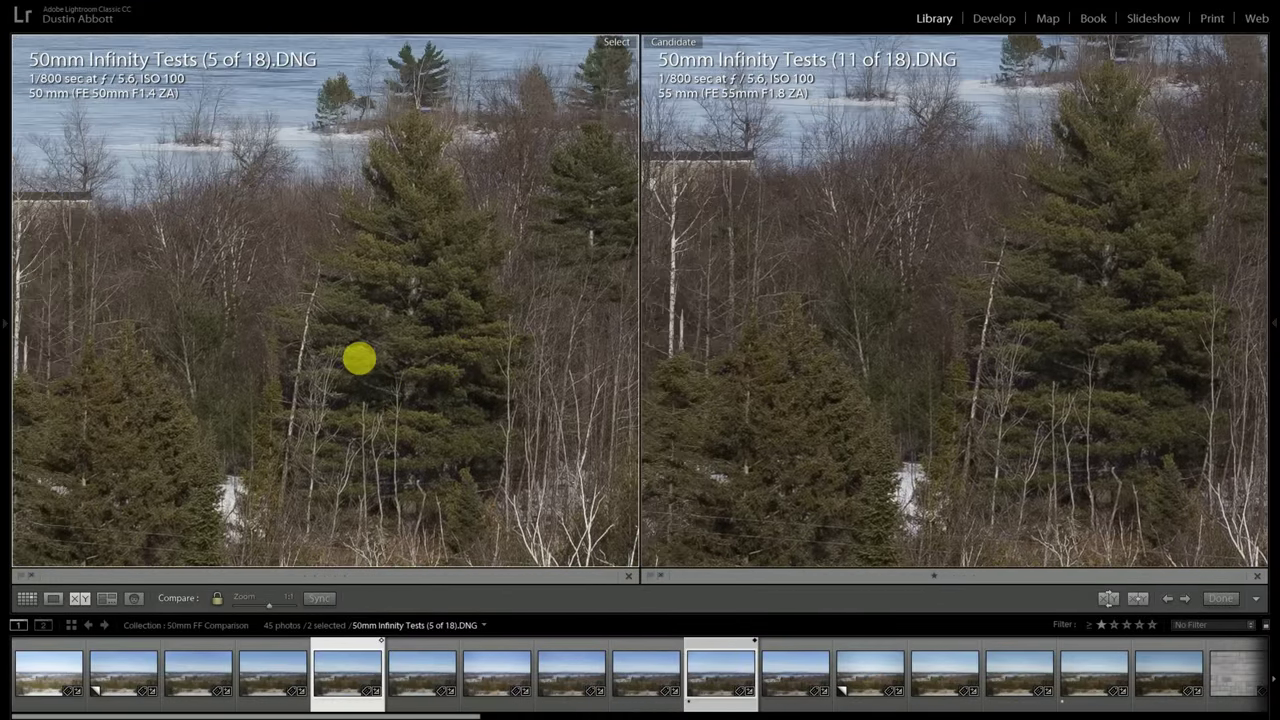
{"action": "left_click_drag", "start_coordinate": [346, 284], "coordinate": [384, 458]}
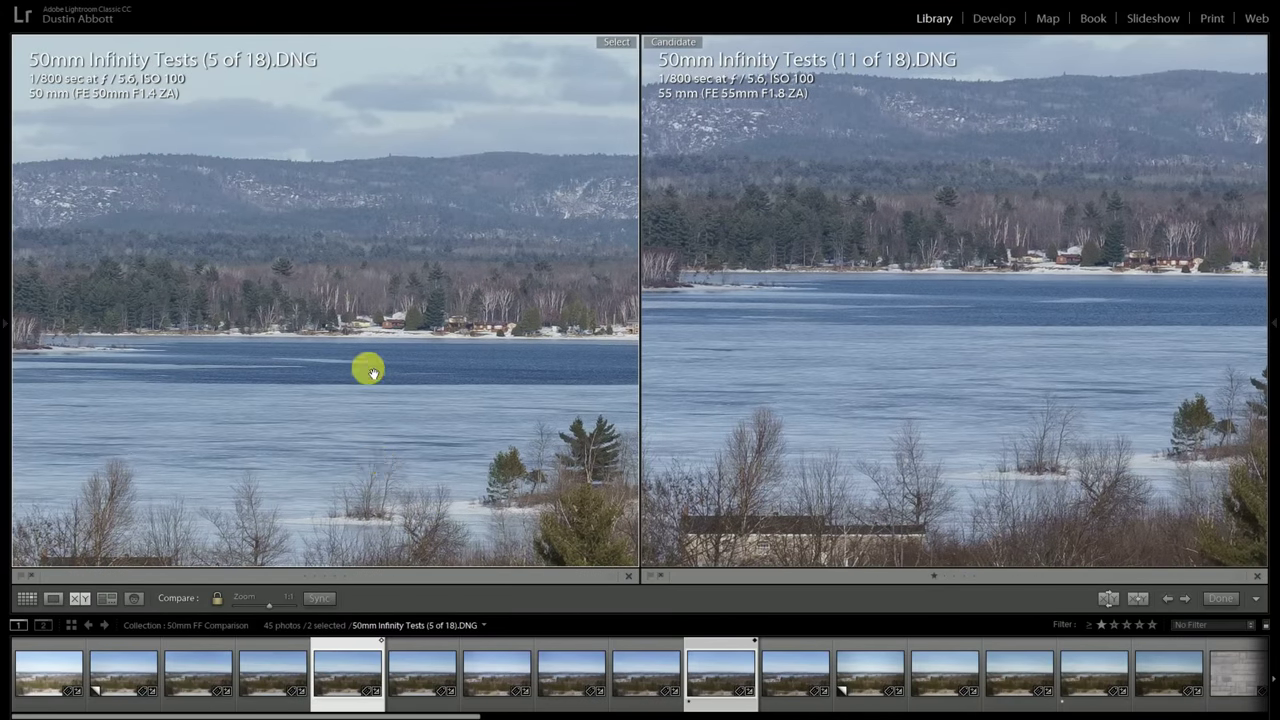
{"action": "left_click", "coordinate": [309, 427]}
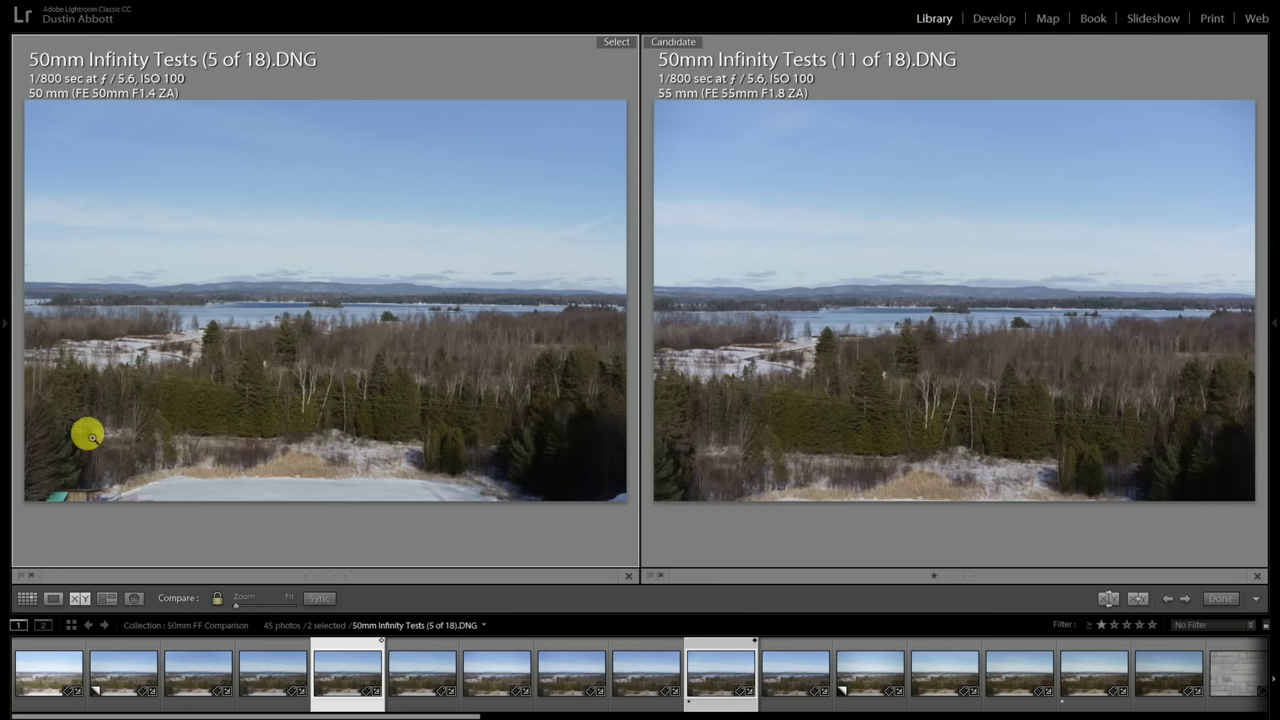
Compare the evergreens and bare brush toward the lower-left corner of the Zeiss 50mm and 55mm f/5.6 shots at 1:1.
{"action": "left_click", "coordinate": [86, 378]}
{"action": "left_click_drag", "start_coordinate": [172, 360], "coordinate": [711, 351]}
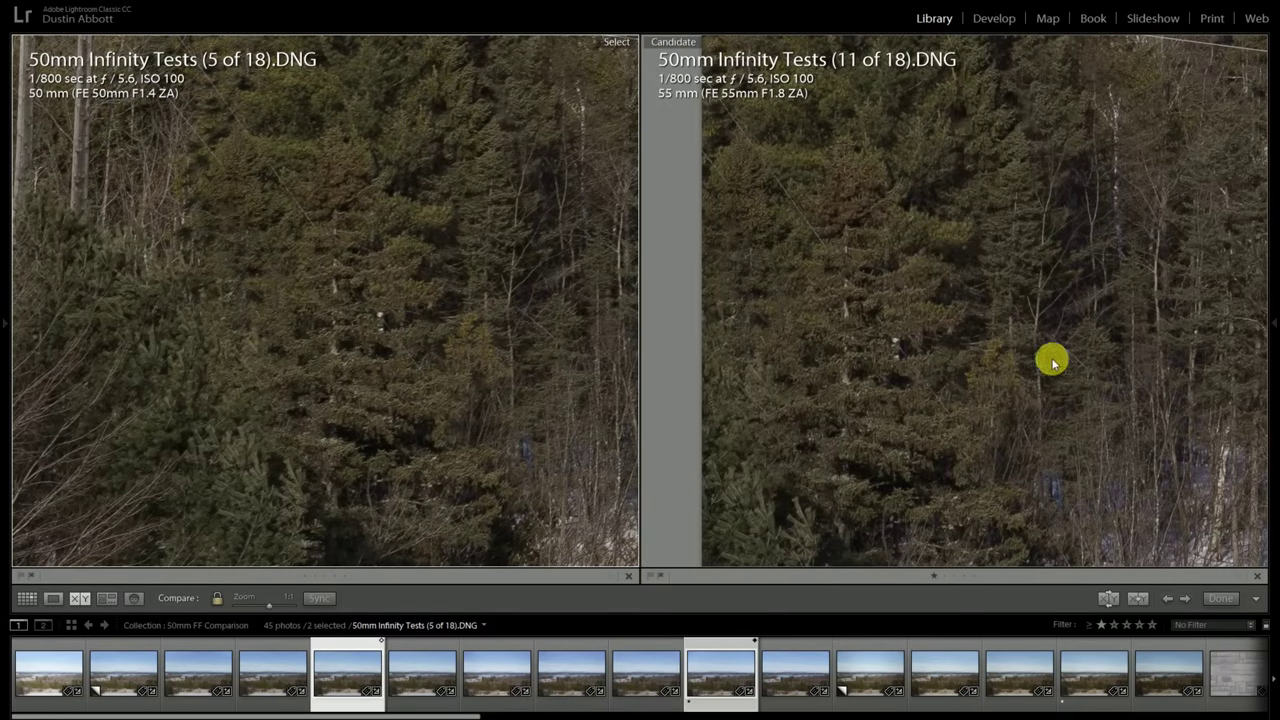
{"action": "left_click_drag", "start_coordinate": [397, 380], "coordinate": [335, 265]}
{"action": "left_click_drag", "start_coordinate": [366, 363], "coordinate": [440, 410]}
{"action": "left_click_drag", "start_coordinate": [297, 323], "coordinate": [371, 297]}
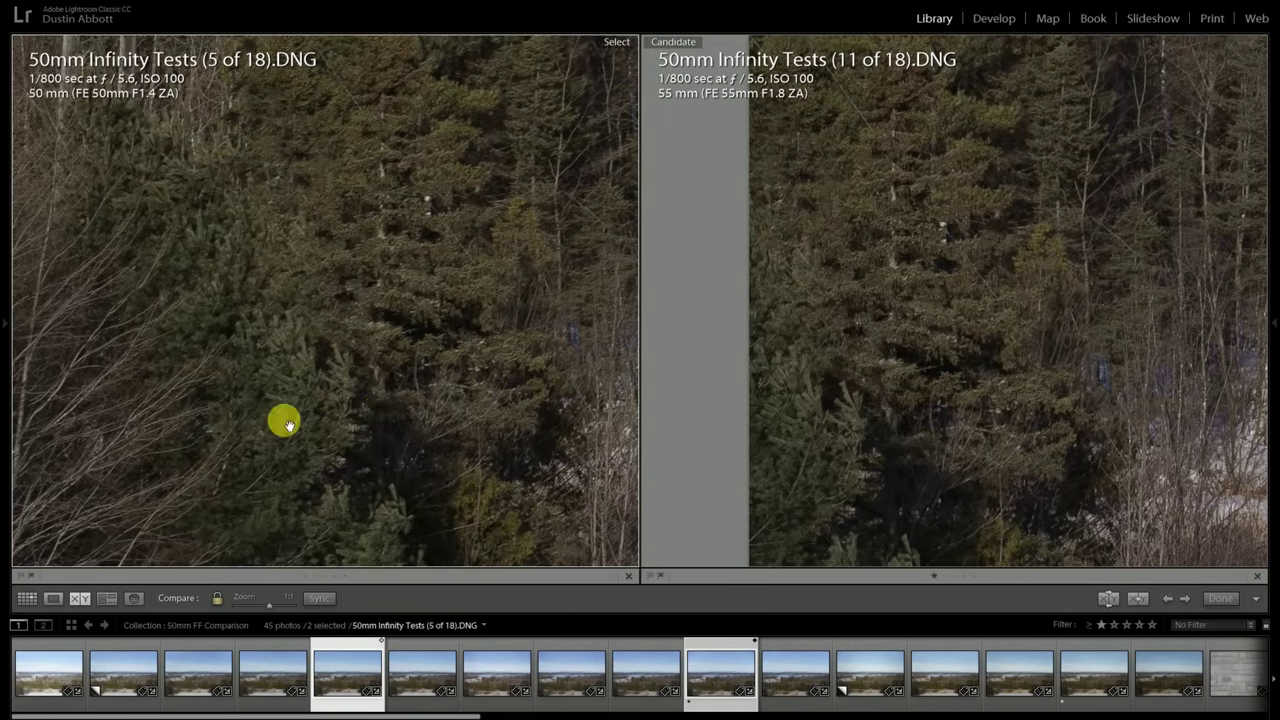
{"action": "left_click", "coordinate": [320, 427]}
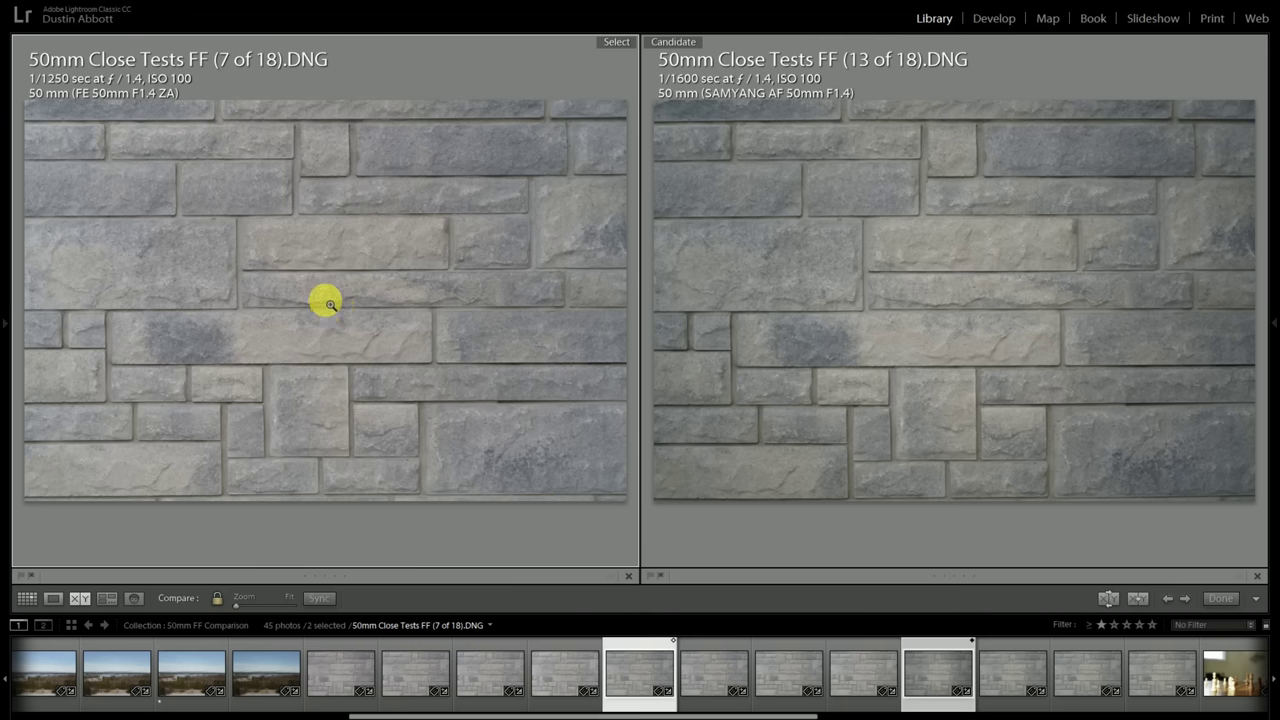
Compare the stone wall's centre and left edge in f/1.4 close tests 7 of 18 (Zeiss 50mm) and 13 of 18 (Samyang) at 1:1.
{"action": "left_click", "coordinate": [328, 299]}
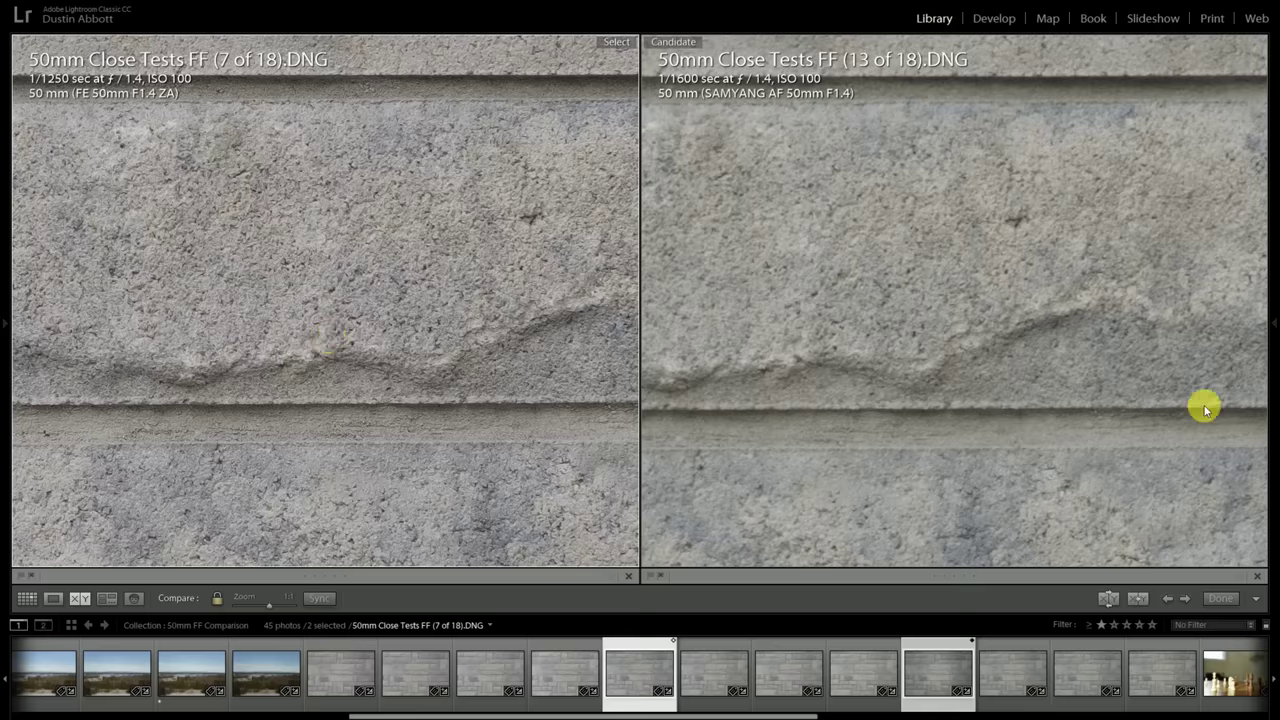
{"action": "left_click", "coordinate": [351, 314]}
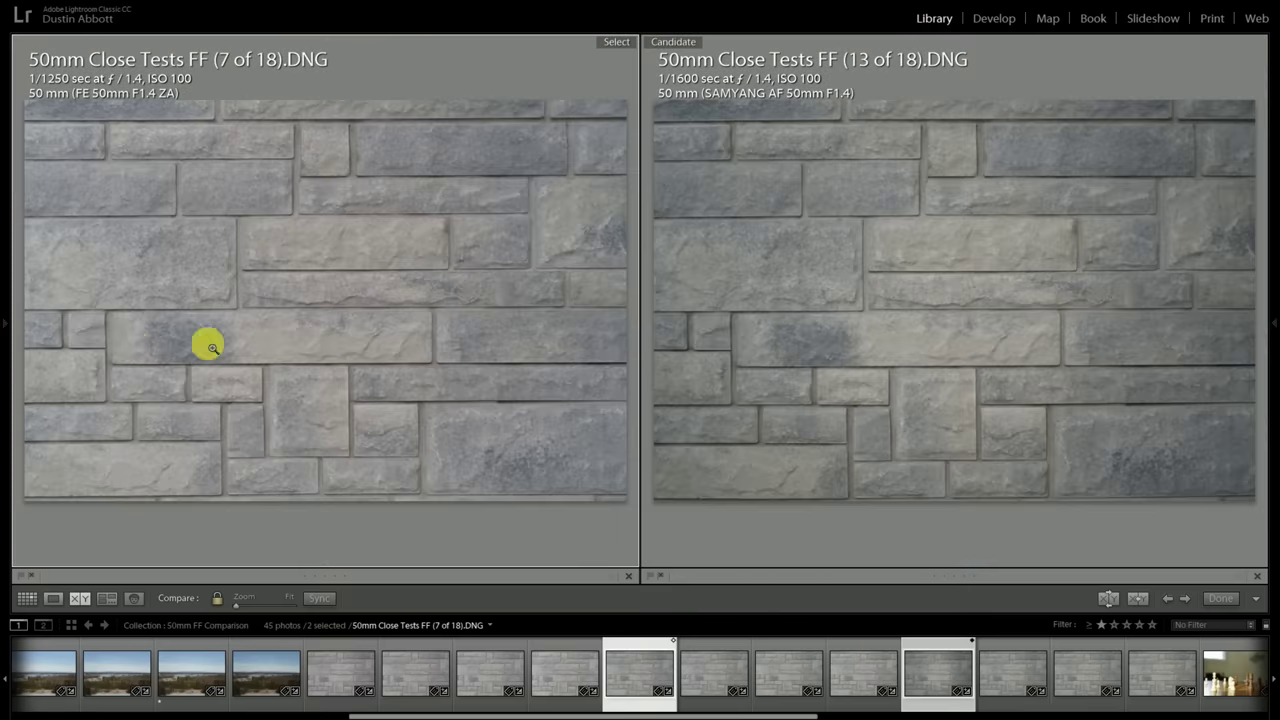
{"action": "left_click_drag", "start_coordinate": [60, 302], "coordinate": [371, 337]}
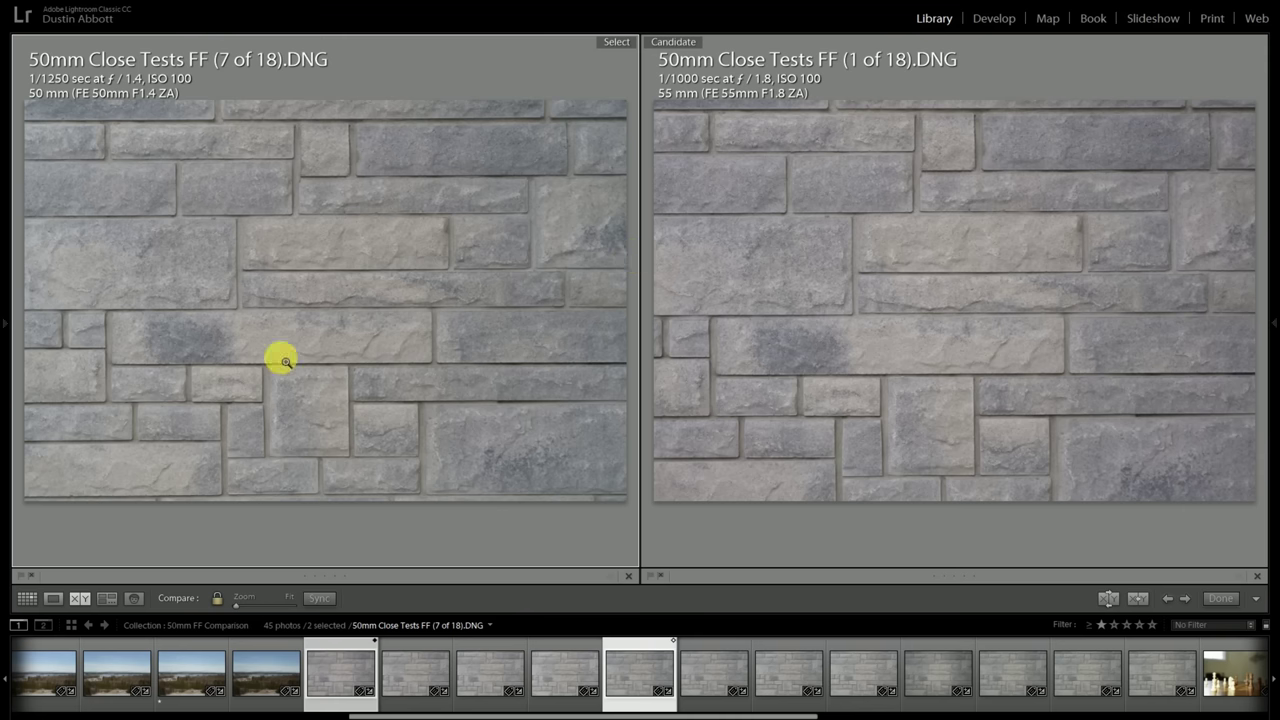
Compare the stone wall's centre at 1:1 in close tests 7 of 18 (Zeiss 50mm, f/1.4) and 1 of 18 (Zeiss 55mm, f/1.8).
{"action": "left_click", "coordinate": [315, 308]}
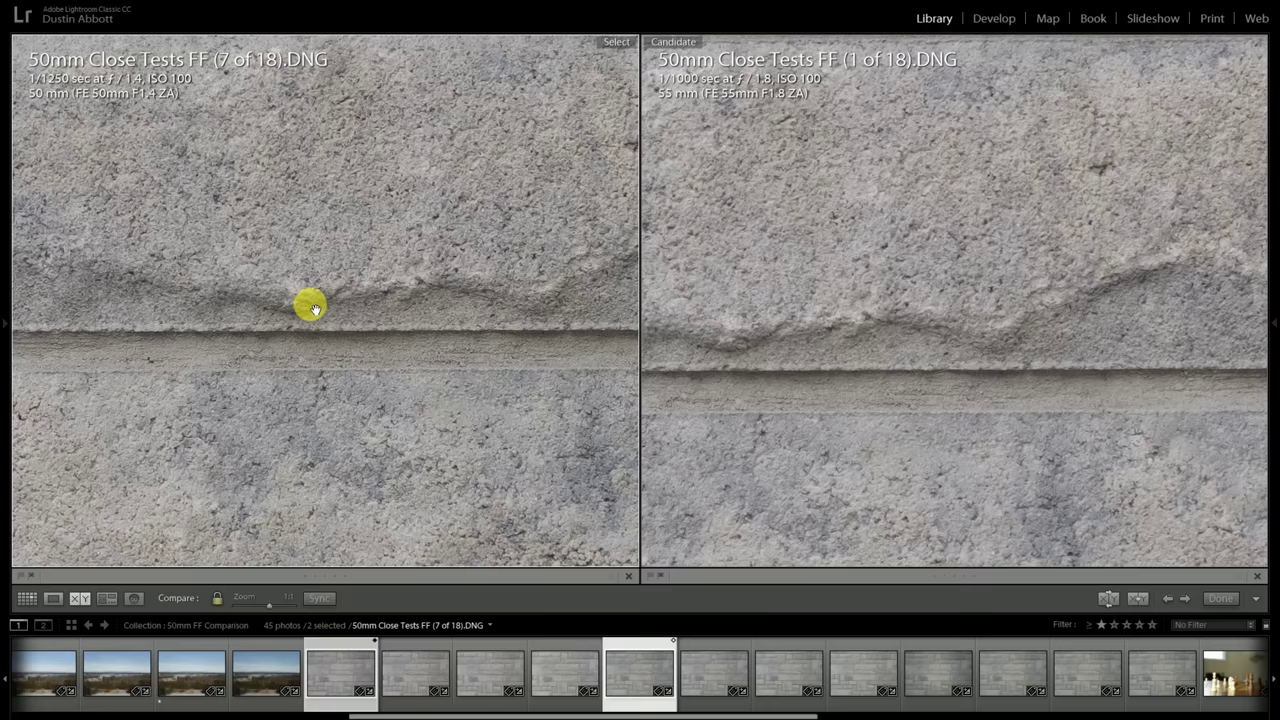
{"action": "left_click_drag", "start_coordinate": [315, 308], "coordinate": [329, 400]}
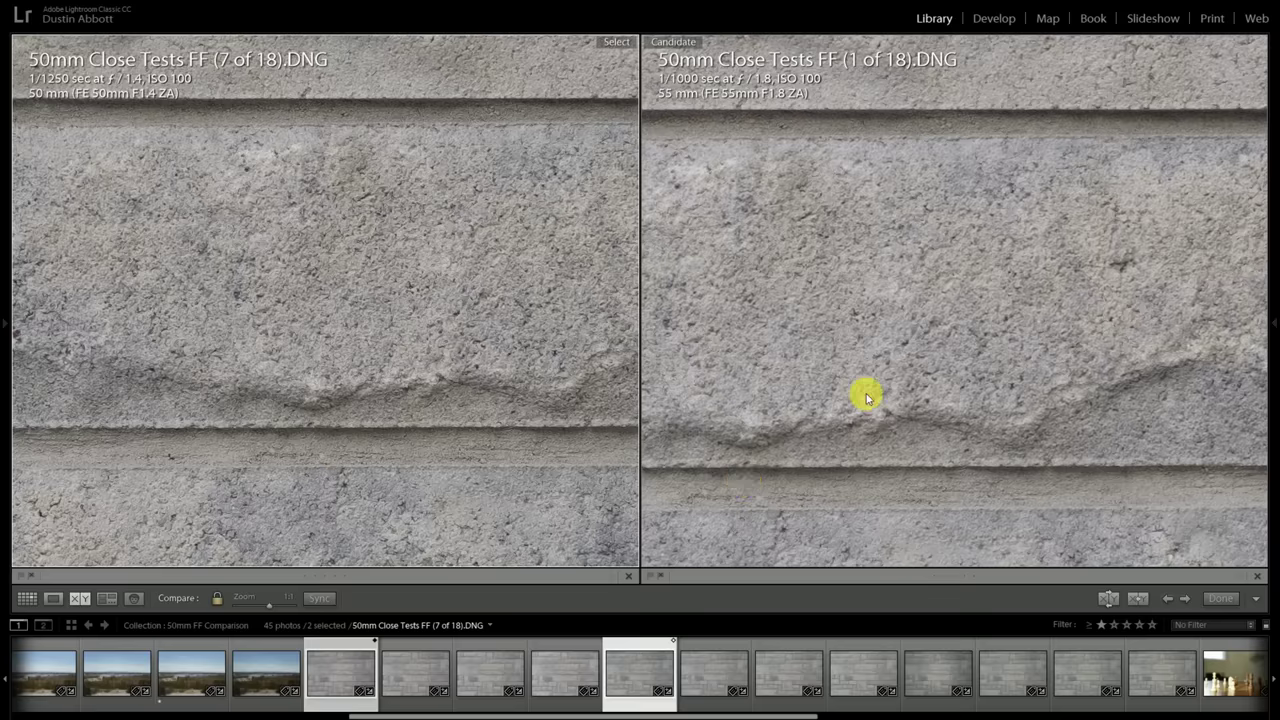
{"action": "left_click", "coordinate": [982, 349]}
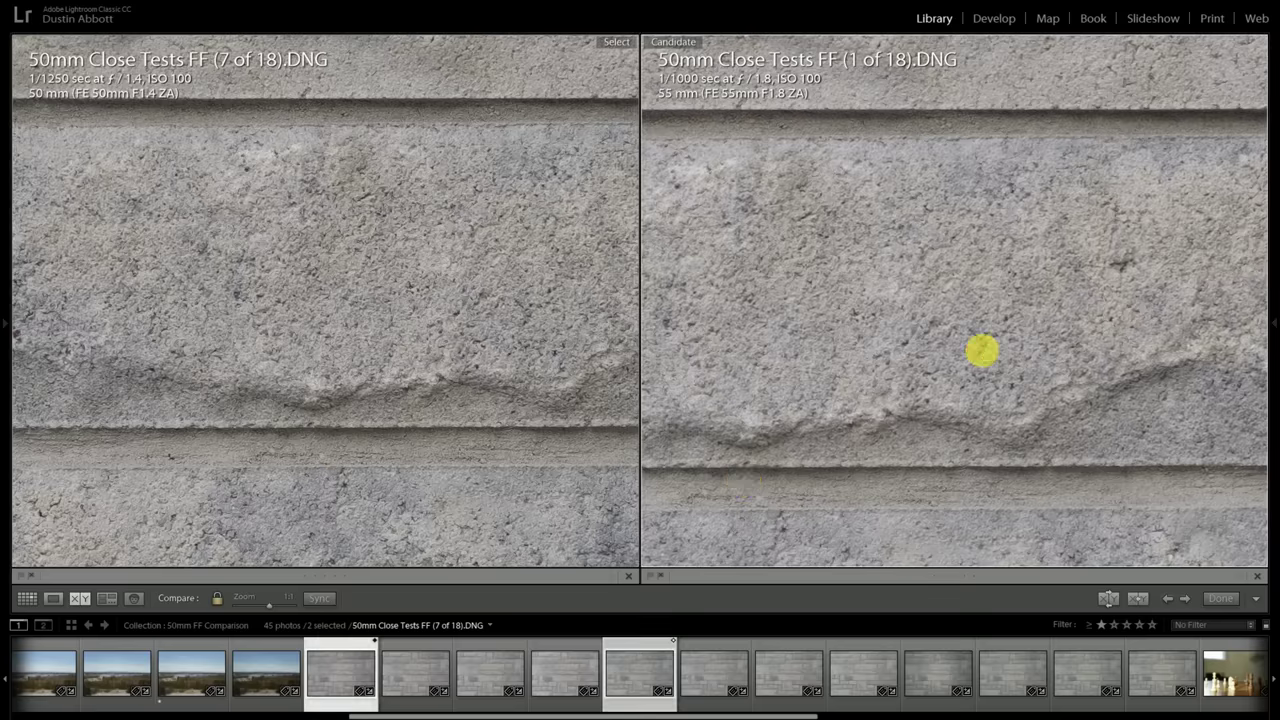
{"action": "left_click", "coordinate": [889, 363]}
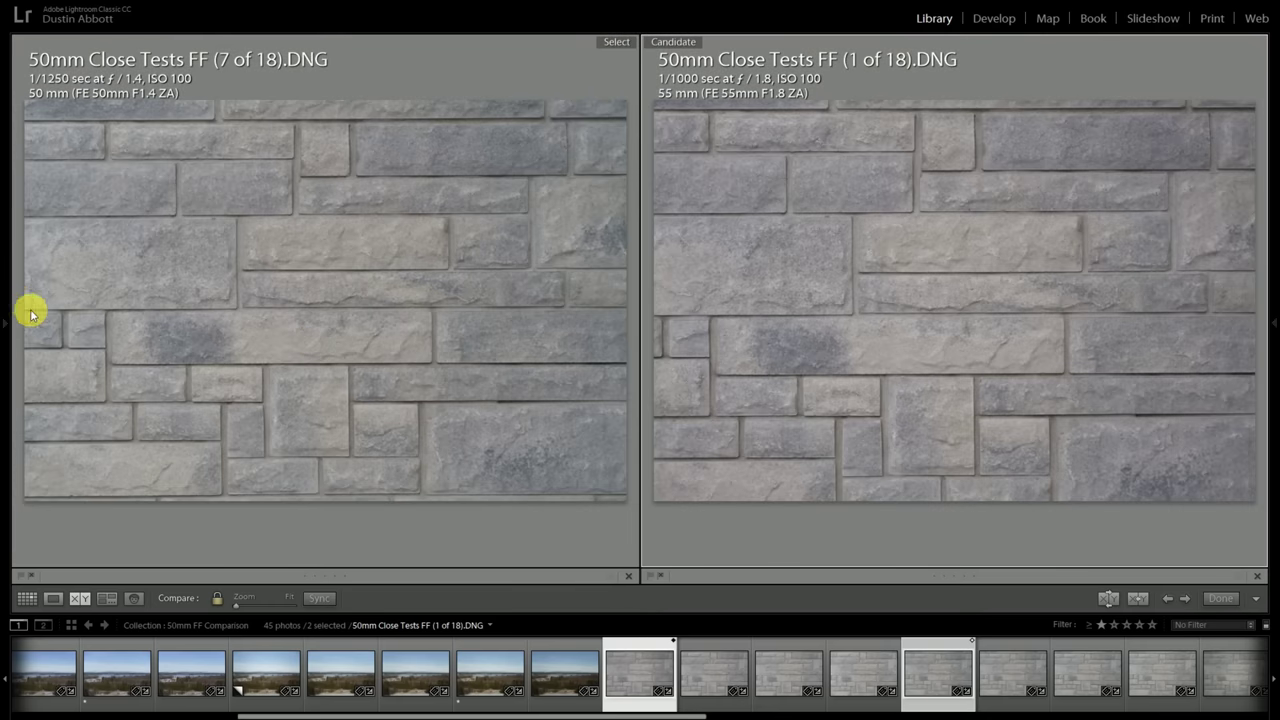
Compare the small stones at the left edge of the Zeiss 50mm f/1.4 and Zeiss 55mm f/1.8 close tests at 1:1.
{"action": "left_click", "coordinate": [35, 318]}
{"action": "left_click", "coordinate": [34, 314]}
{"action": "left_click_drag", "start_coordinate": [34, 314], "coordinate": [277, 202]}
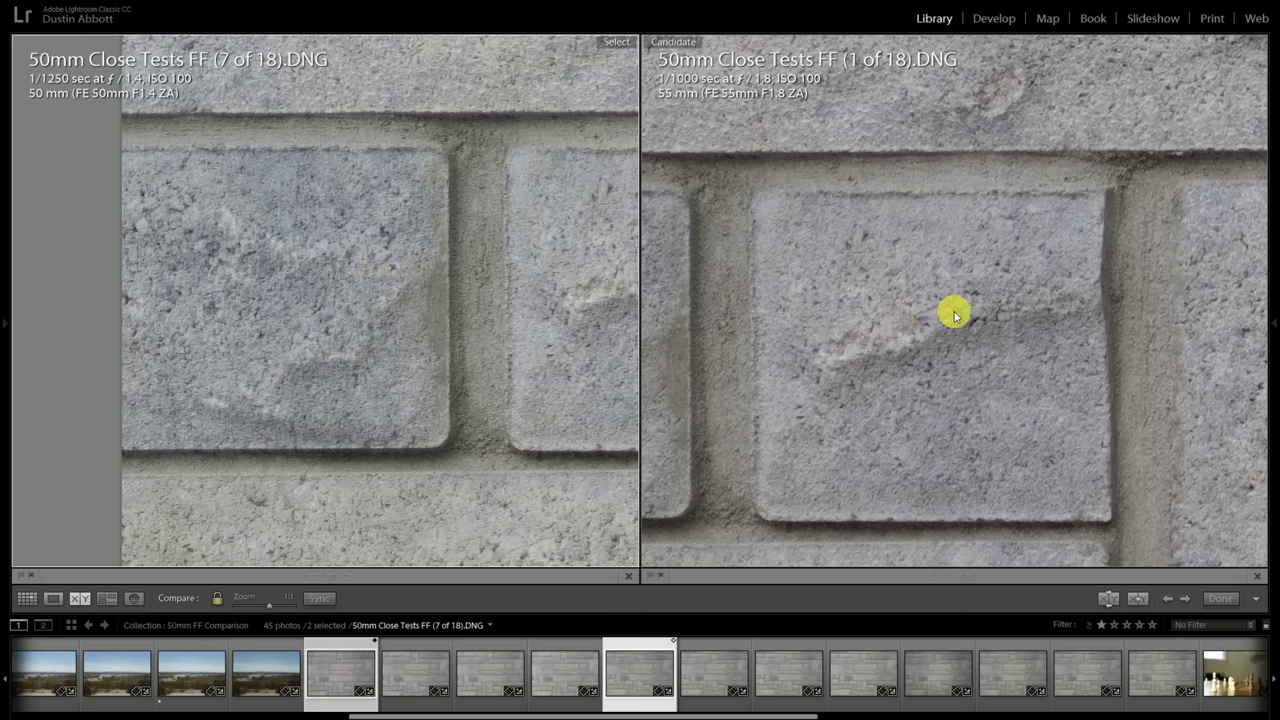
{"action": "left_click", "coordinate": [369, 320]}
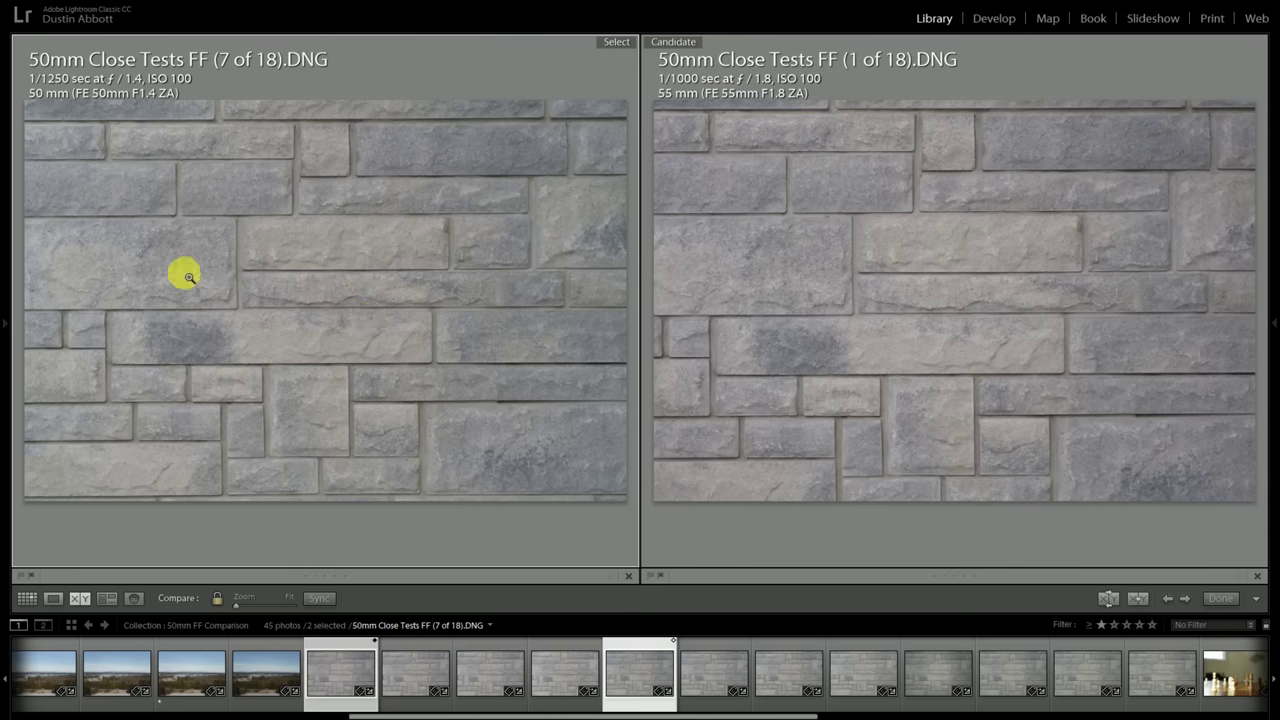
Examine the upper-left corner of the Zeiss 50mm f/1.4 and Zeiss 55mm f/1.8 close tests at 1:1.
{"action": "left_click", "coordinate": [43, 148]}
{"action": "left_click_drag", "start_coordinate": [57, 143], "coordinate": [346, 323]}
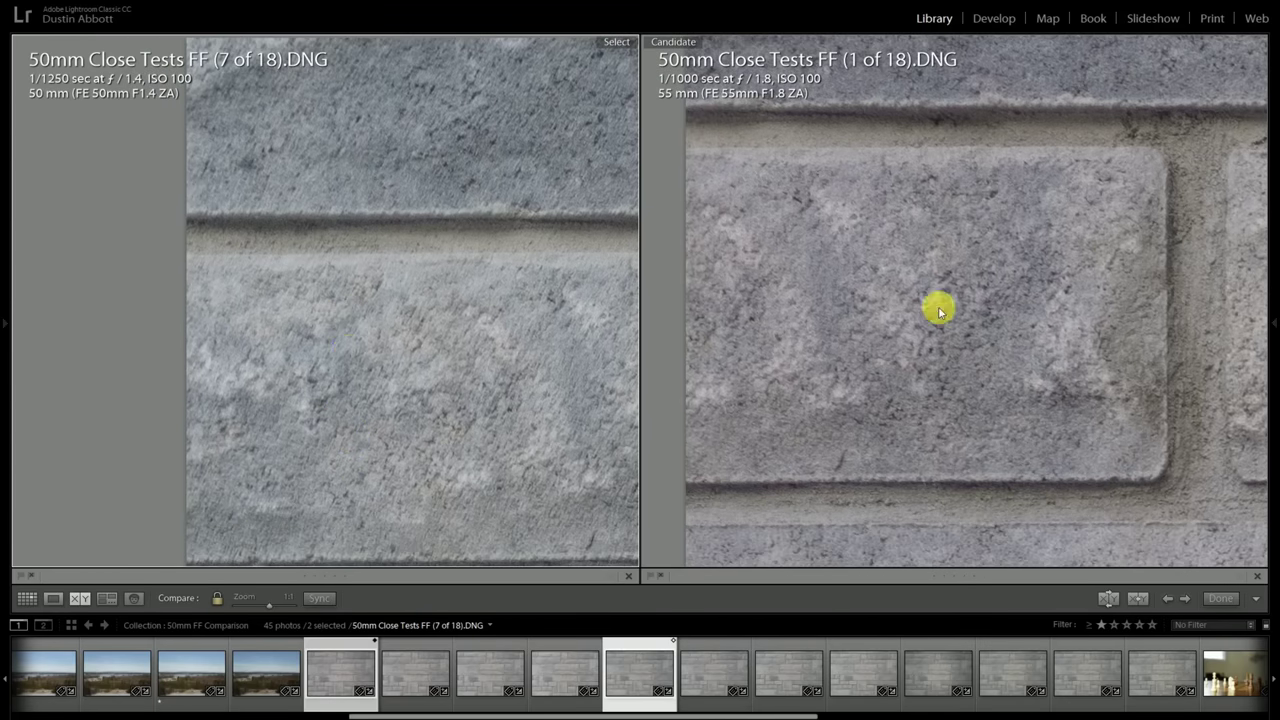
{"action": "left_click_drag", "start_coordinate": [474, 409], "coordinate": [414, 323]}
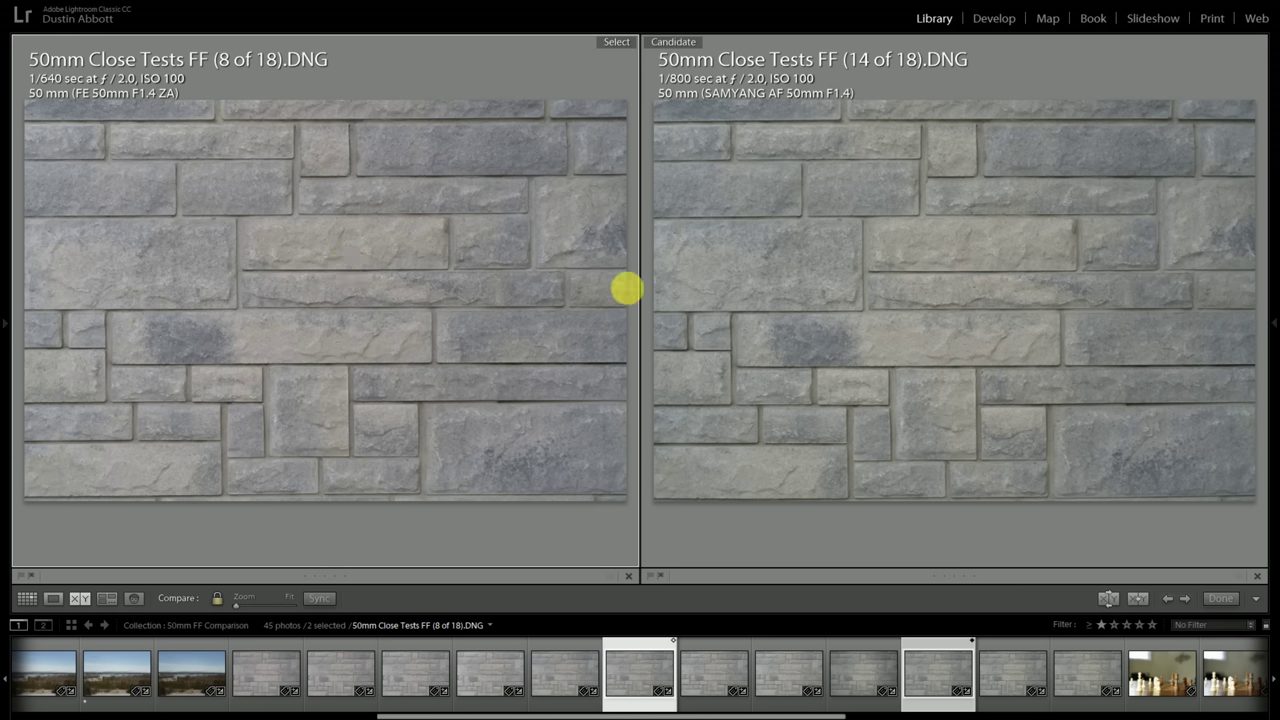
Compare the stone wall's centre and left edge in f/2.0 close tests 8 of 18 (Zeiss 50mm) and 14 of 18 (Samyang) at 1:1.
{"action": "left_click", "coordinate": [310, 296]}
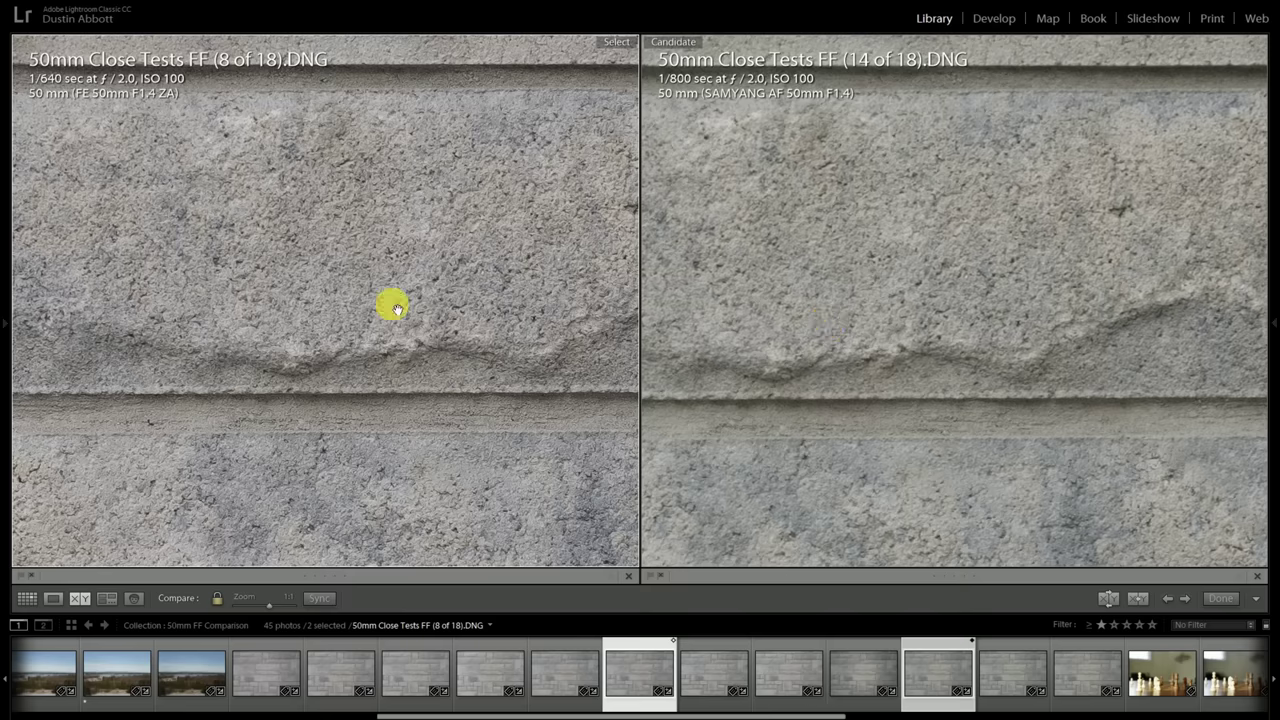
{"action": "left_click", "coordinate": [335, 302]}
{"action": "left_click", "coordinate": [58, 325]}
{"action": "left_click_drag", "start_coordinate": [58, 325], "coordinate": [366, 286]}
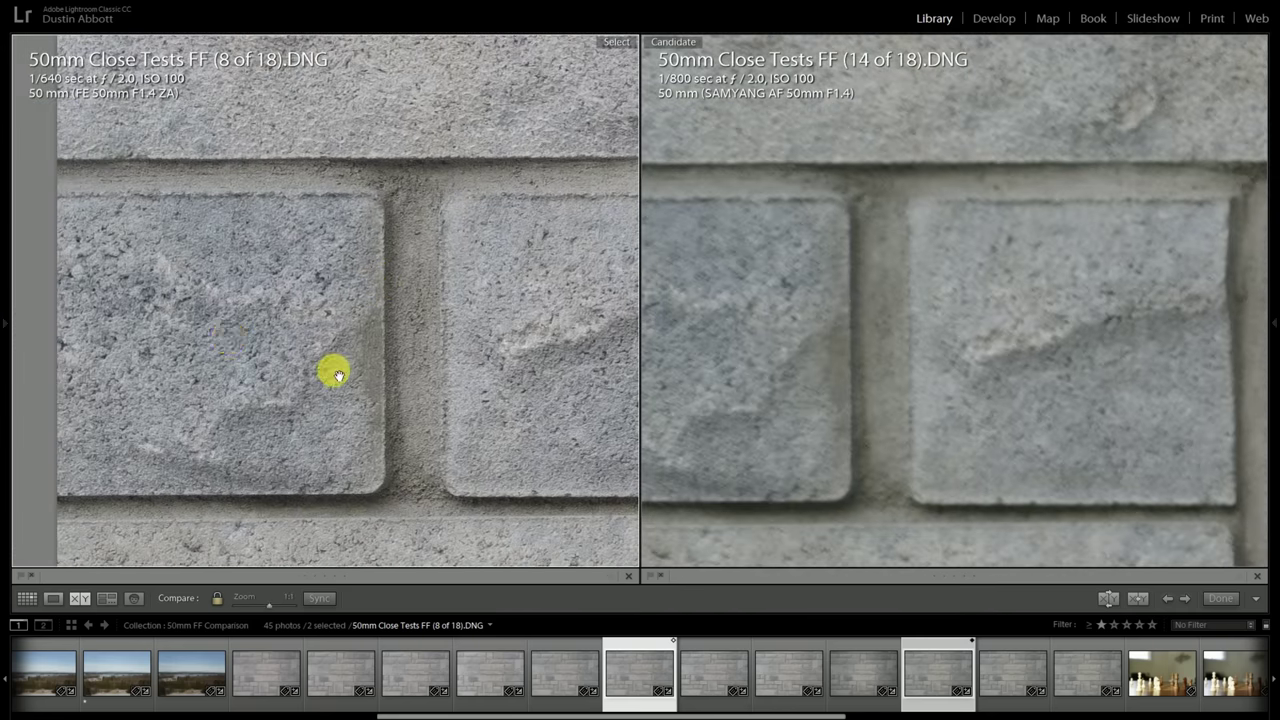
{"action": "left_click", "coordinate": [255, 262]}
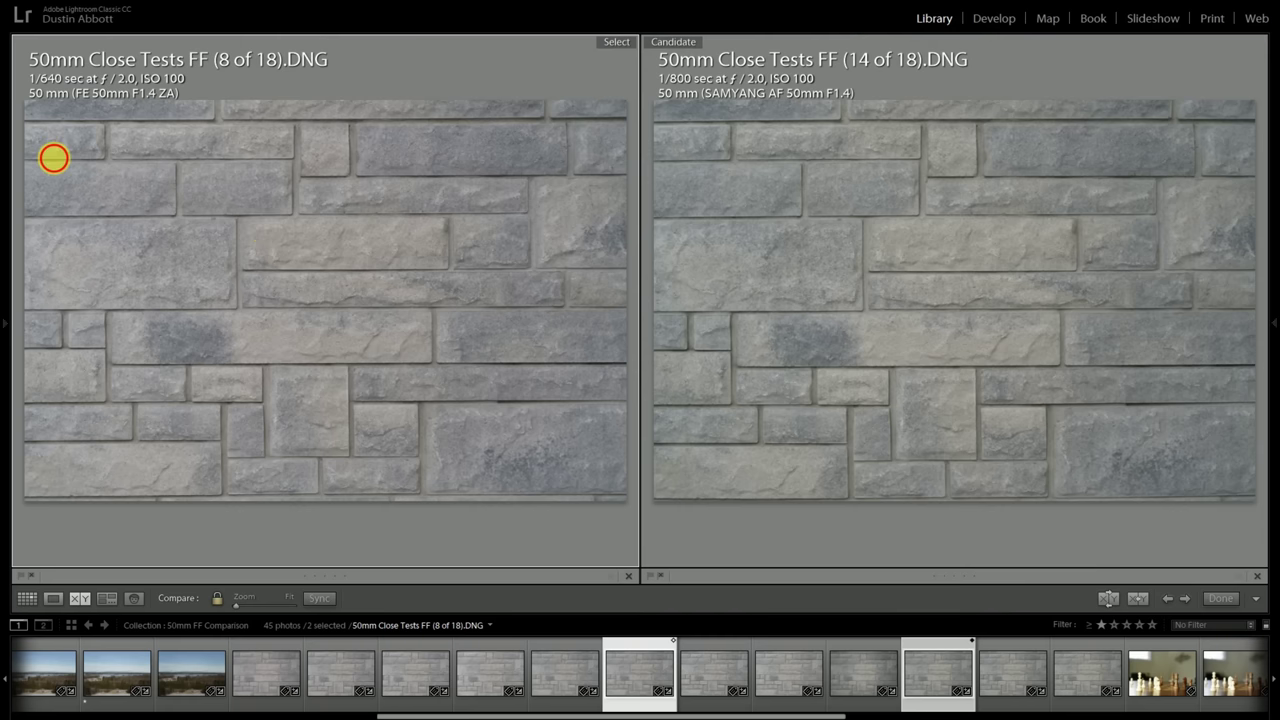
Examine the upper-left area of the Zeiss 50mm and Samyang f/2.0 close tests at 1:1.
{"action": "left_click", "coordinate": [59, 162]}
{"action": "left_click_drag", "start_coordinate": [80, 197], "coordinate": [350, 395]}
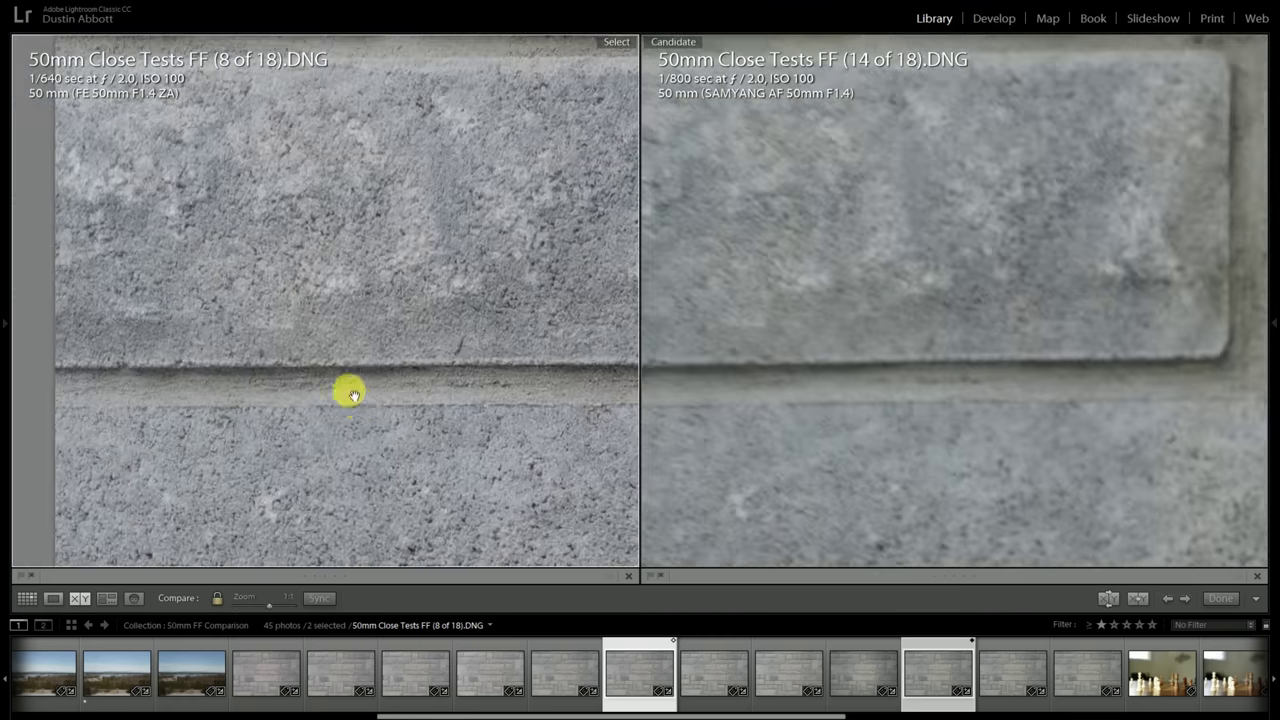
{"action": "left_click", "coordinate": [362, 453]}
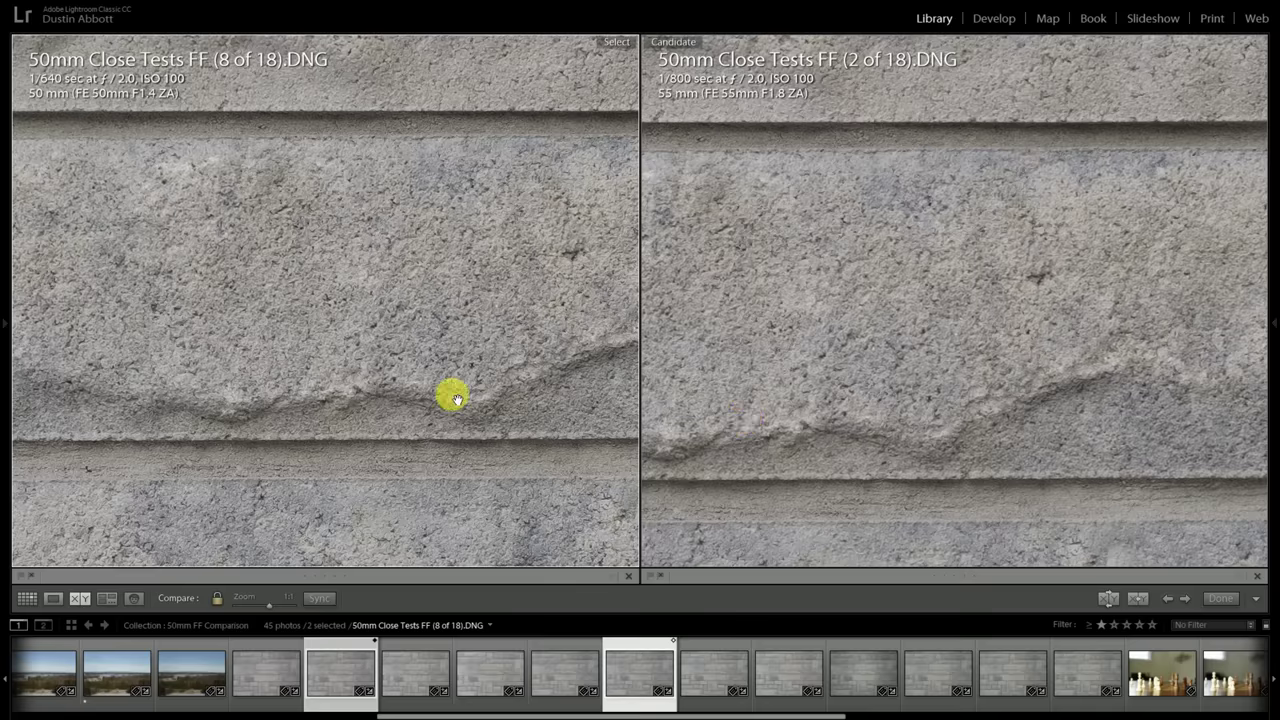
Compare the left edge and upper-left corner of f/2.0 close tests 8 of 18 (Zeiss 50mm) and 2 of 18 (Zeiss 55mm) at 1:1.
{"action": "left_click", "coordinate": [366, 330]}
{"action": "left_click", "coordinate": [40, 343]}
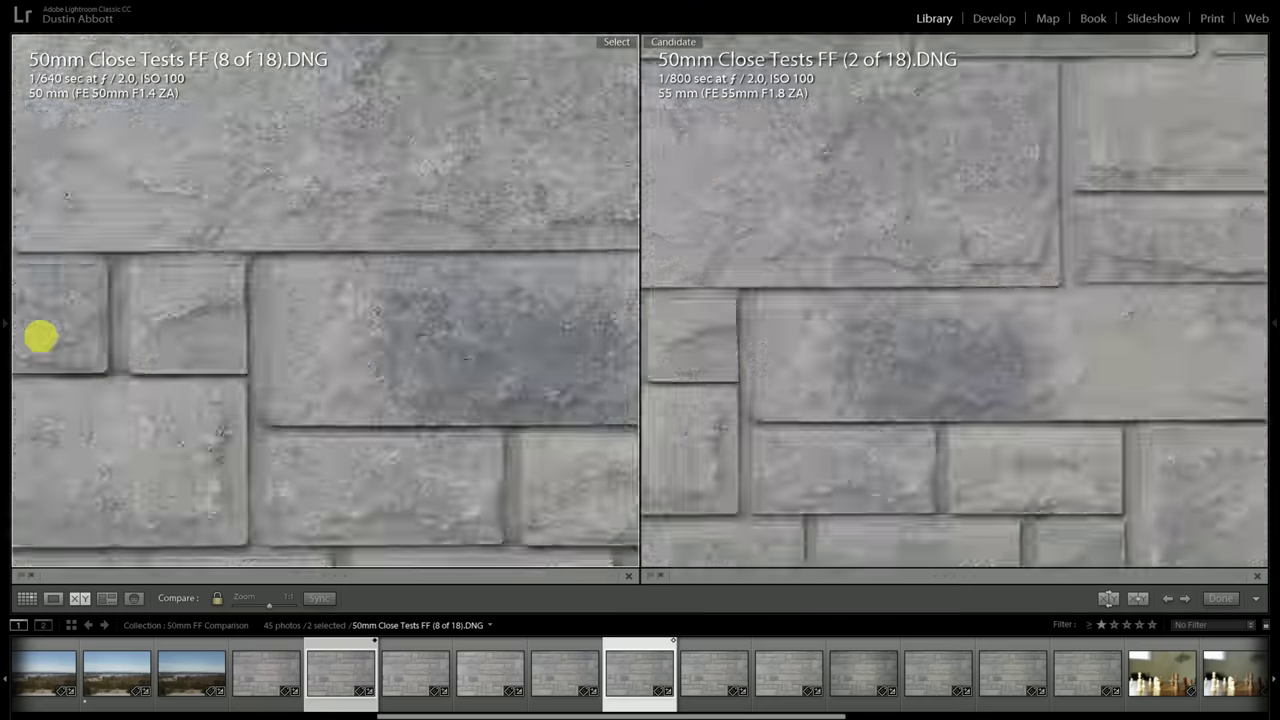
{"action": "left_click_drag", "start_coordinate": [100, 335], "coordinate": [378, 360]}
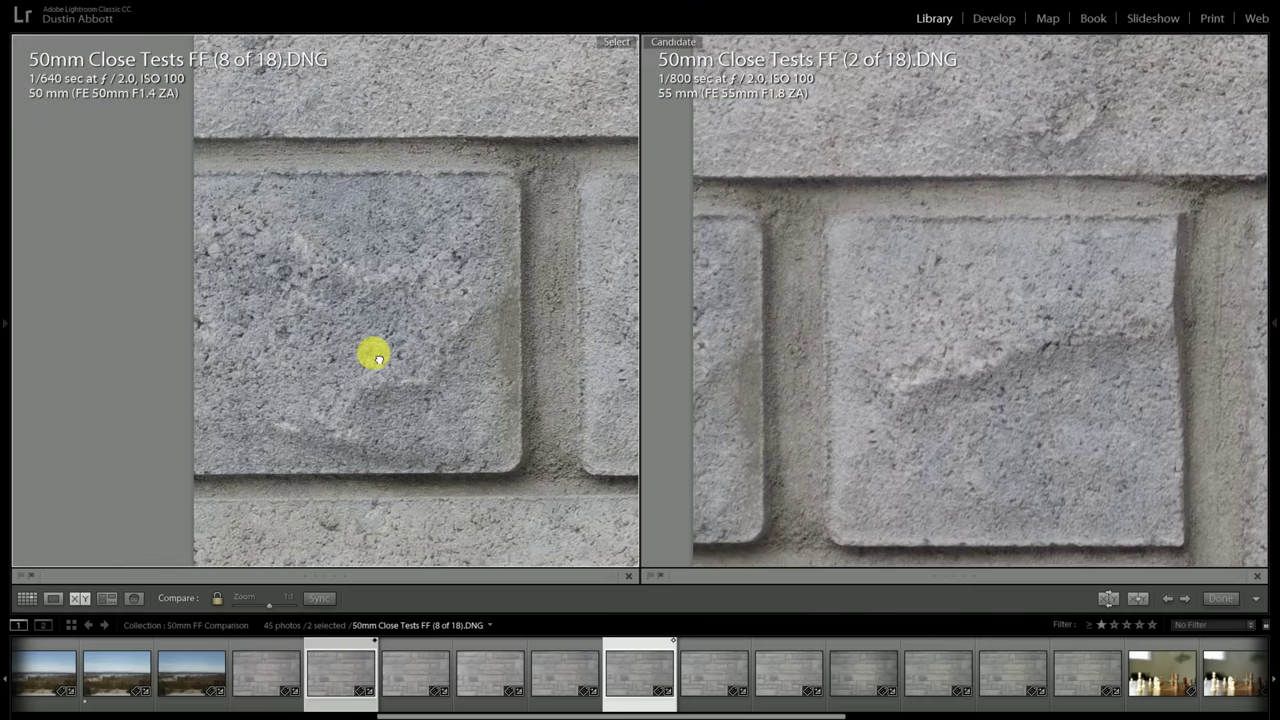
{"action": "left_click", "coordinate": [298, 267]}
{"action": "left_click_drag", "start_coordinate": [59, 158], "coordinate": [256, 443]}
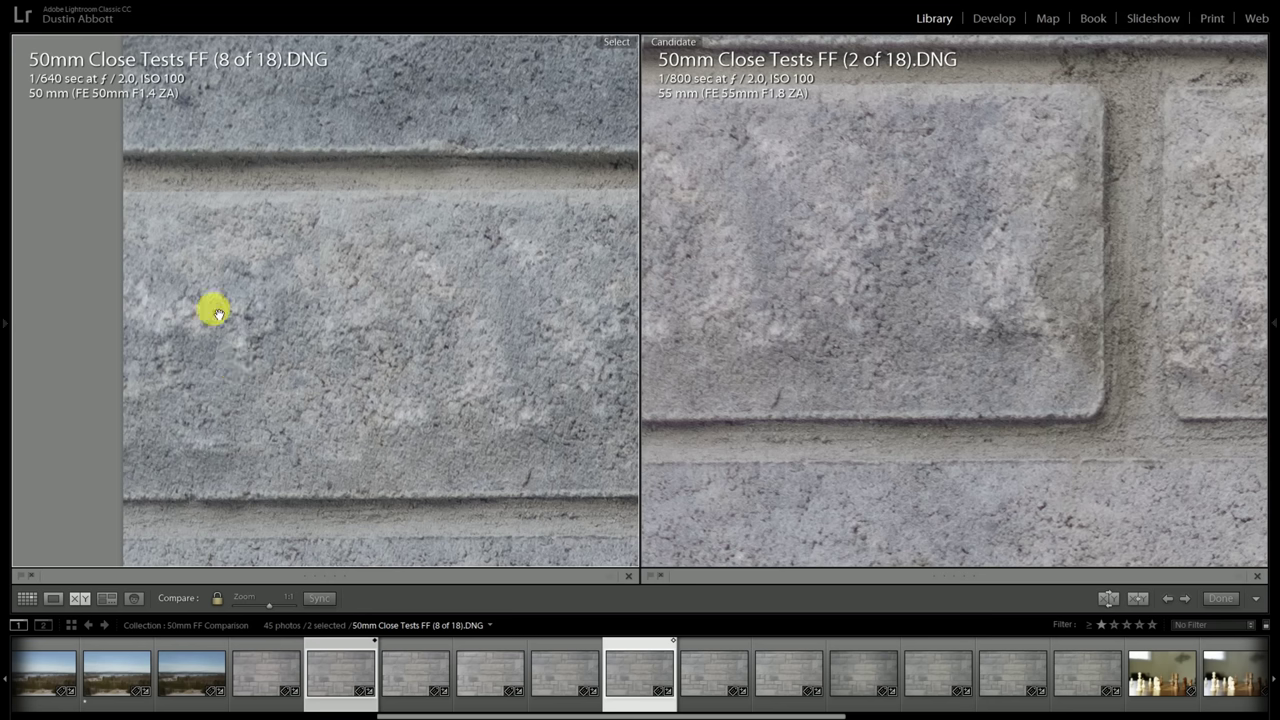
{"action": "left_click_drag", "start_coordinate": [227, 332], "coordinate": [314, 371]}
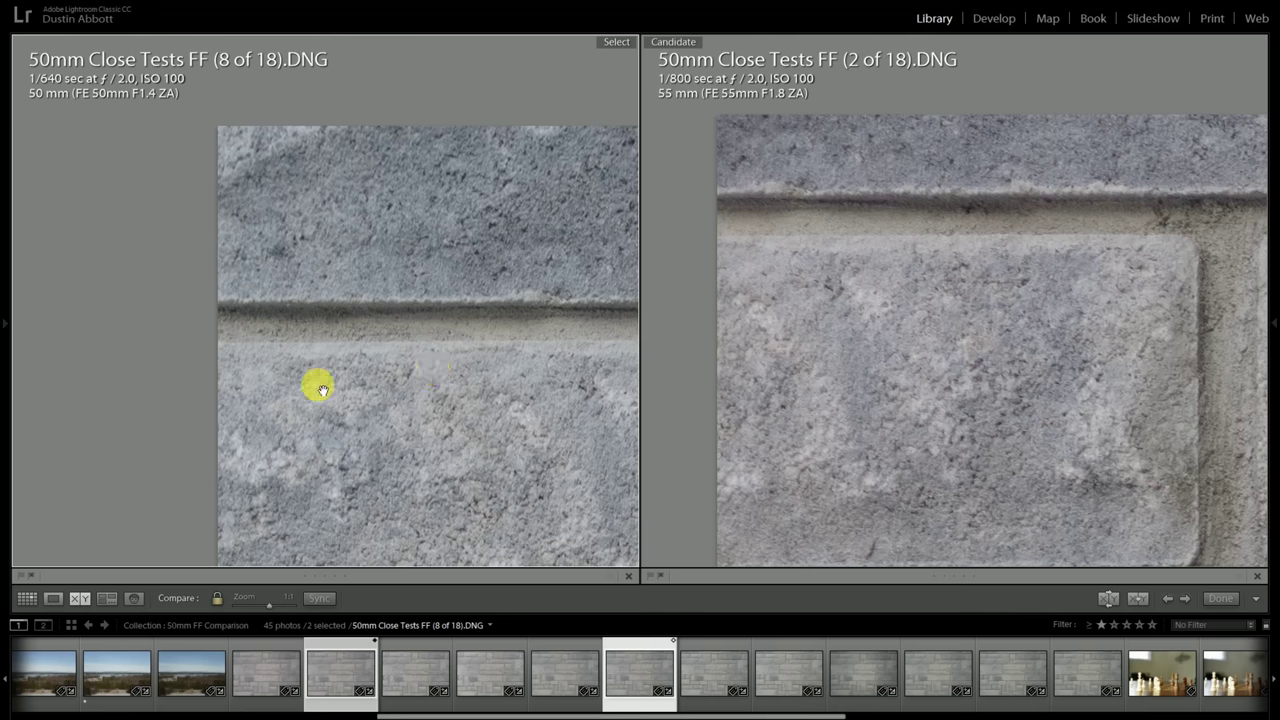
Check the stonework just below the upper-left corner in f/2.0 close tests 8 of 18 and 2 of 18.
{"action": "left_click_drag", "start_coordinate": [305, 413], "coordinate": [246, 337]}
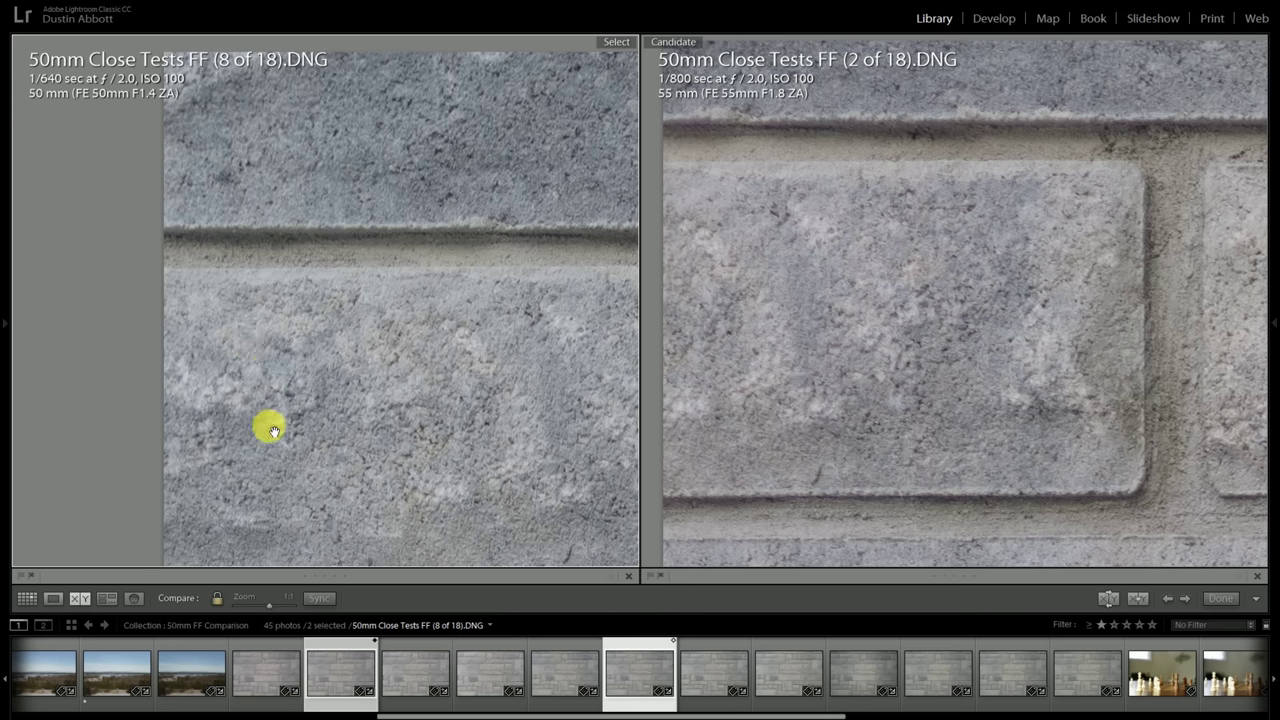
{"action": "left_click", "coordinate": [367, 374]}
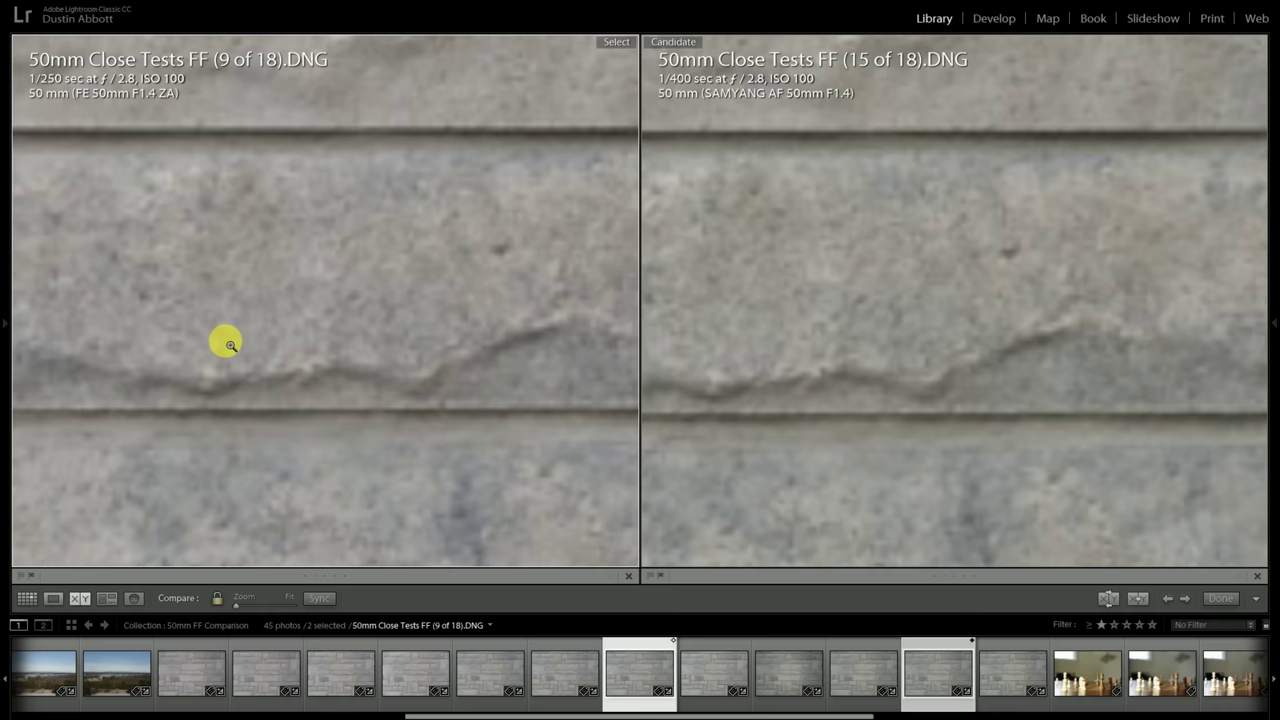
Compare the stone wall's left edge in f/2.8 close tests 9 of 18 (Zeiss 50mm) and 15 of 18 (Samyang) at 1:1.
{"action": "left_click", "coordinate": [226, 345]}
{"action": "left_click", "coordinate": [53, 341]}
{"action": "left_click_drag", "start_coordinate": [53, 341], "coordinate": [437, 363]}
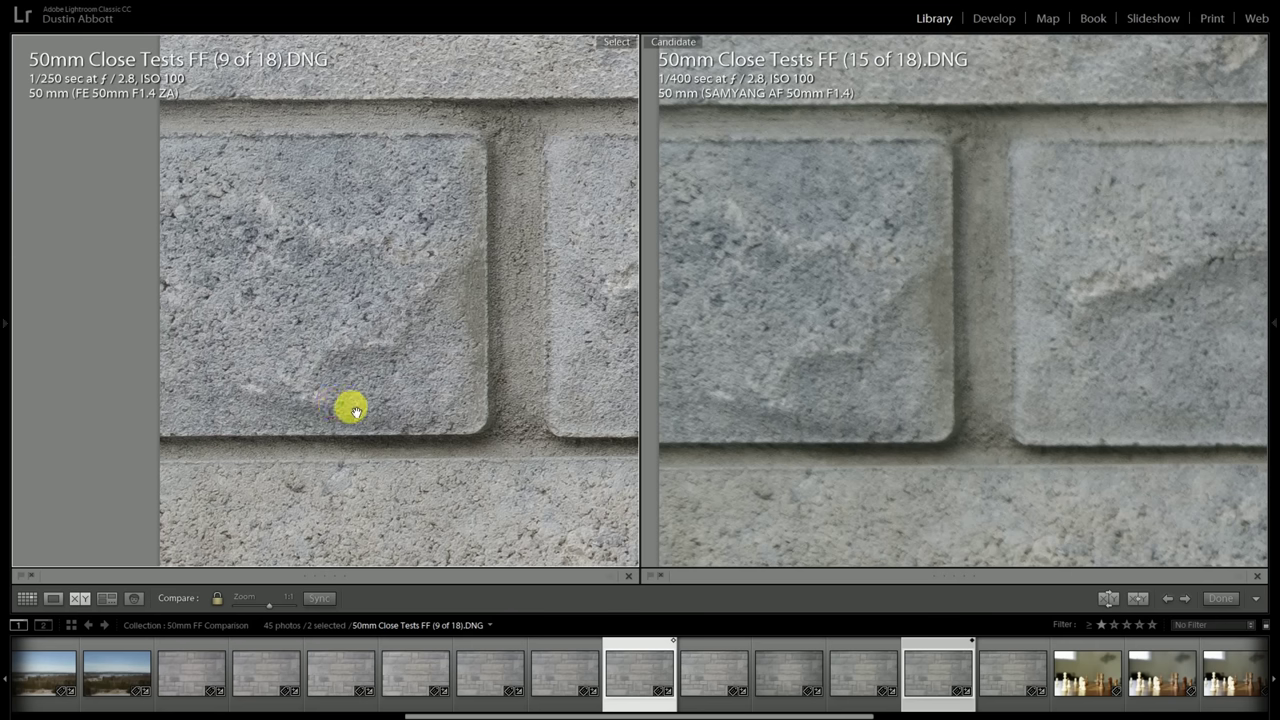
{"action": "left_click_drag", "start_coordinate": [334, 396], "coordinate": [329, 197]}
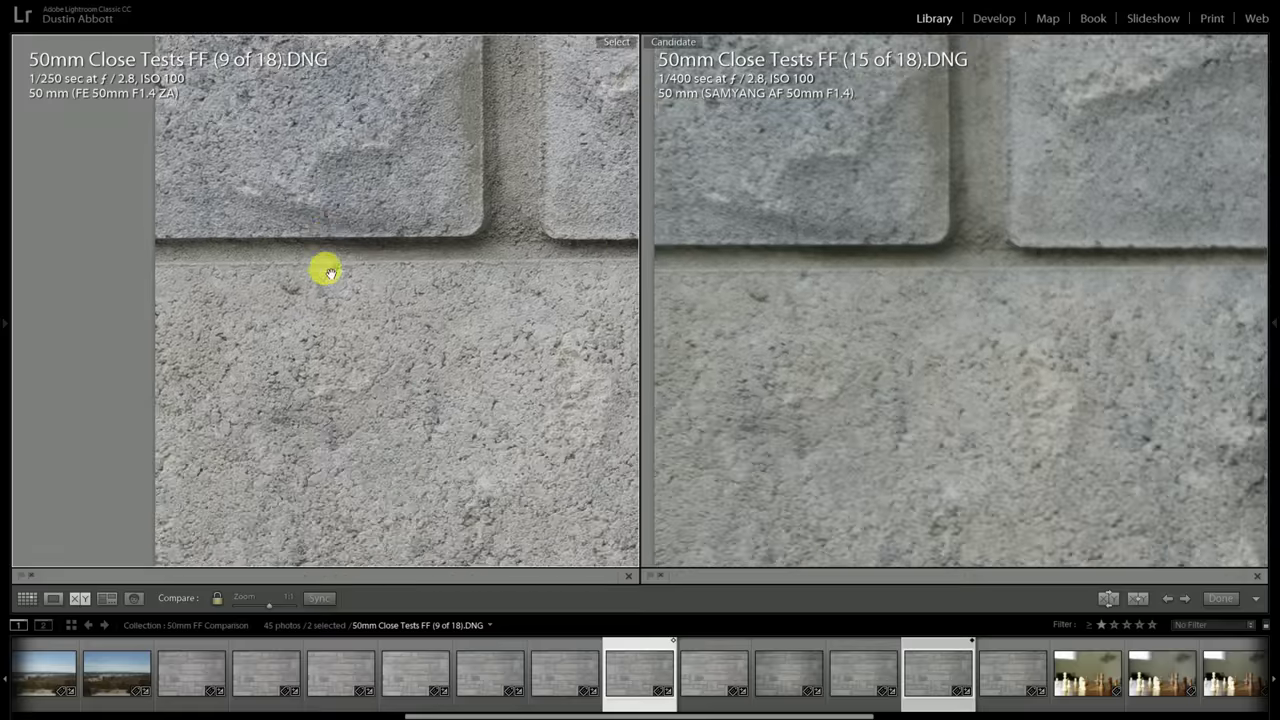
{"action": "left_click_drag", "start_coordinate": [323, 269], "coordinate": [340, 380]}
{"action": "left_click_drag", "start_coordinate": [326, 282], "coordinate": [349, 426]}
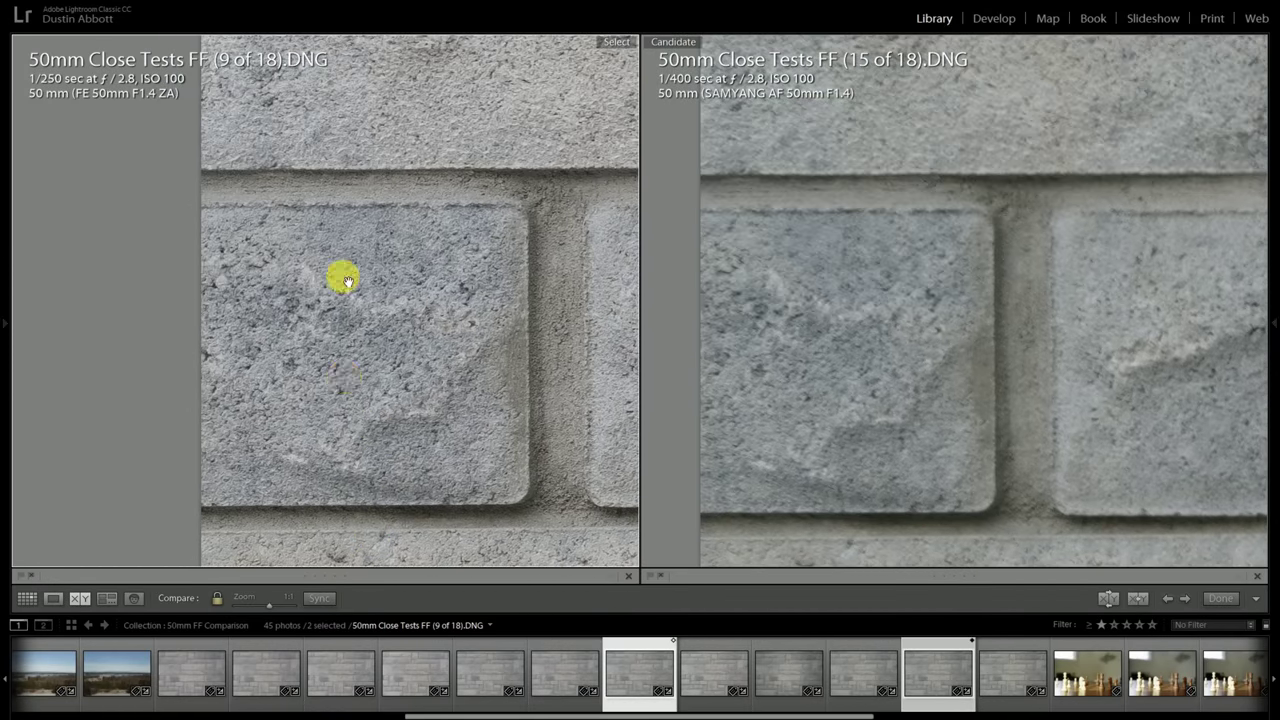
{"action": "left_click_drag", "start_coordinate": [343, 277], "coordinate": [363, 420]}
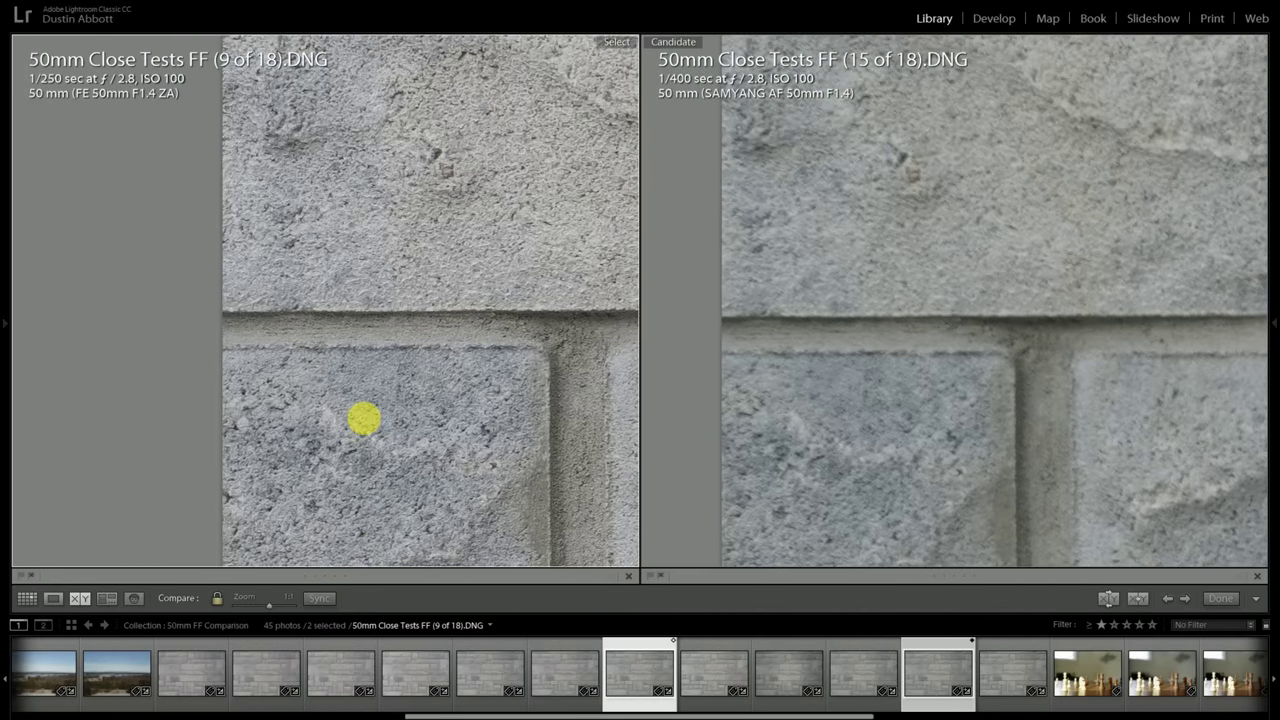
{"action": "left_click", "coordinate": [343, 244]}
Compare the wall's centre in f/2.8 close tests 9 of 18 (Zeiss 50mm) and 3 of 18 (Zeiss 55mm) at 1:1.
{"action": "left_click", "coordinate": [340, 672]}
{"action": "left_click", "coordinate": [338, 289]}
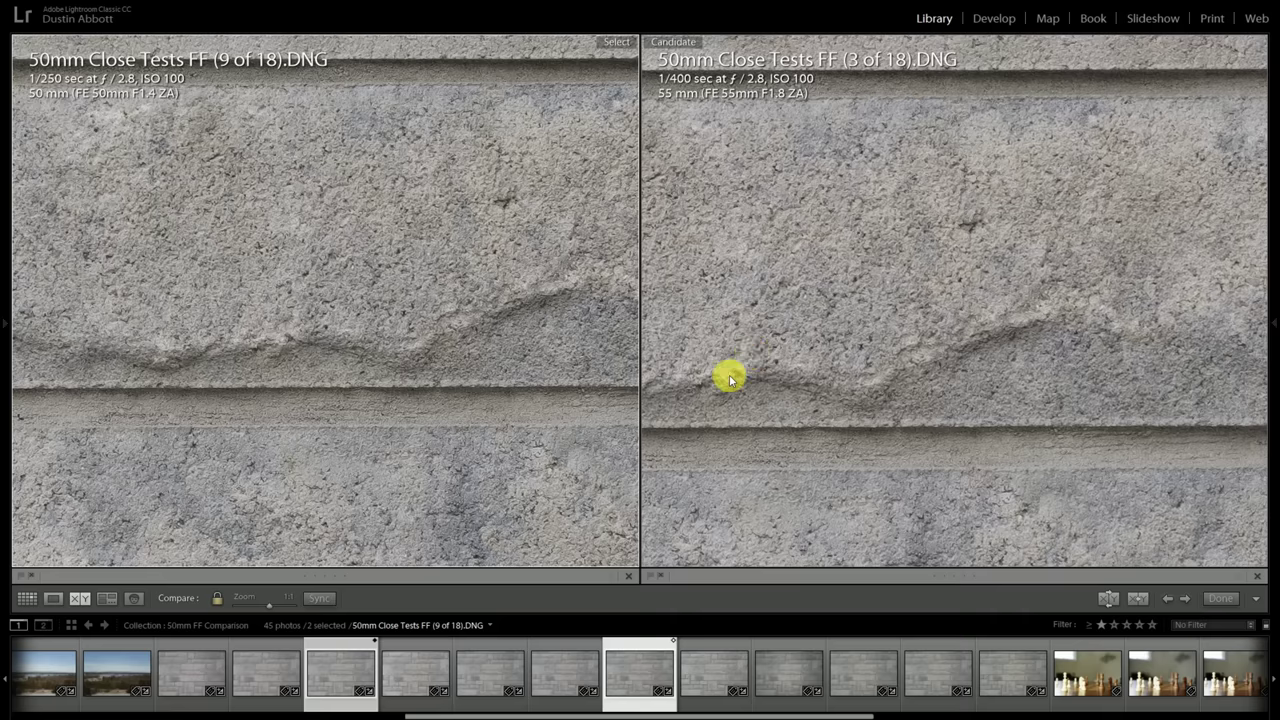
{"action": "left_click_drag", "start_coordinate": [283, 352], "coordinate": [340, 427]}
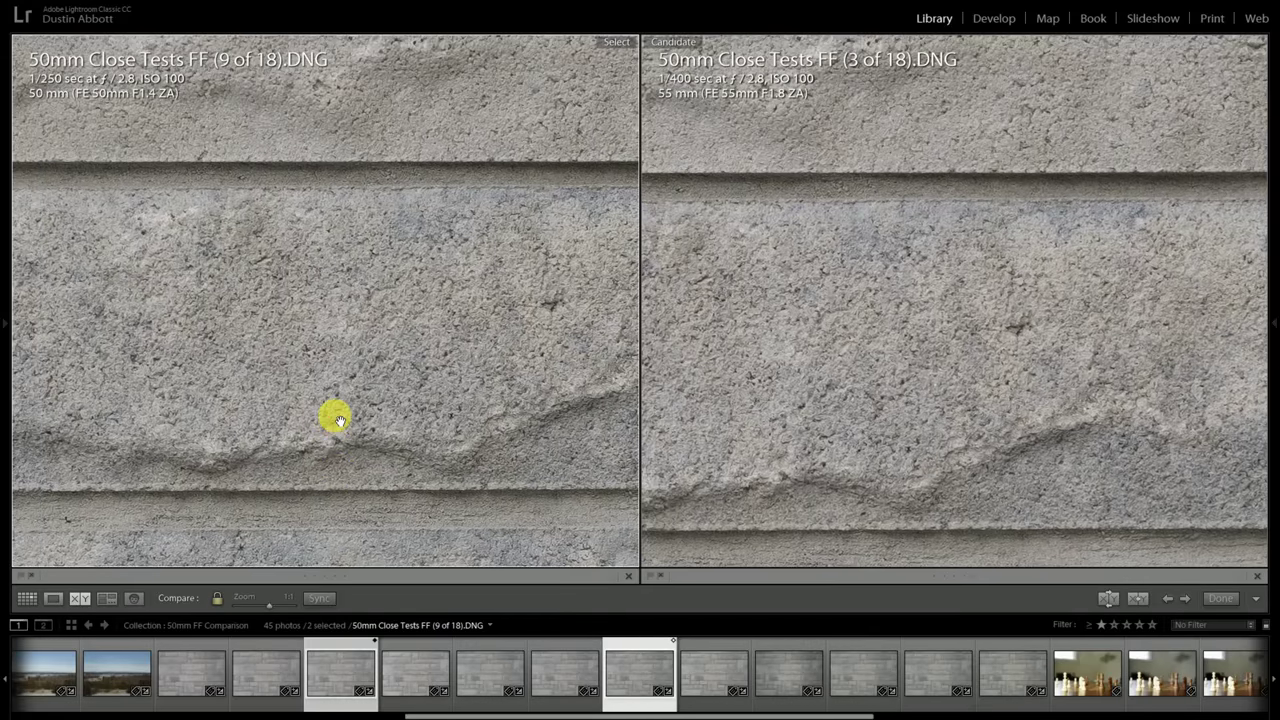
{"action": "left_click", "coordinate": [340, 413]}
Examine the left edge and upper-left corner of the Zeiss 50mm and Zeiss 55mm f/2.8 close tests at 1:1.
{"action": "left_click", "coordinate": [37, 329]}
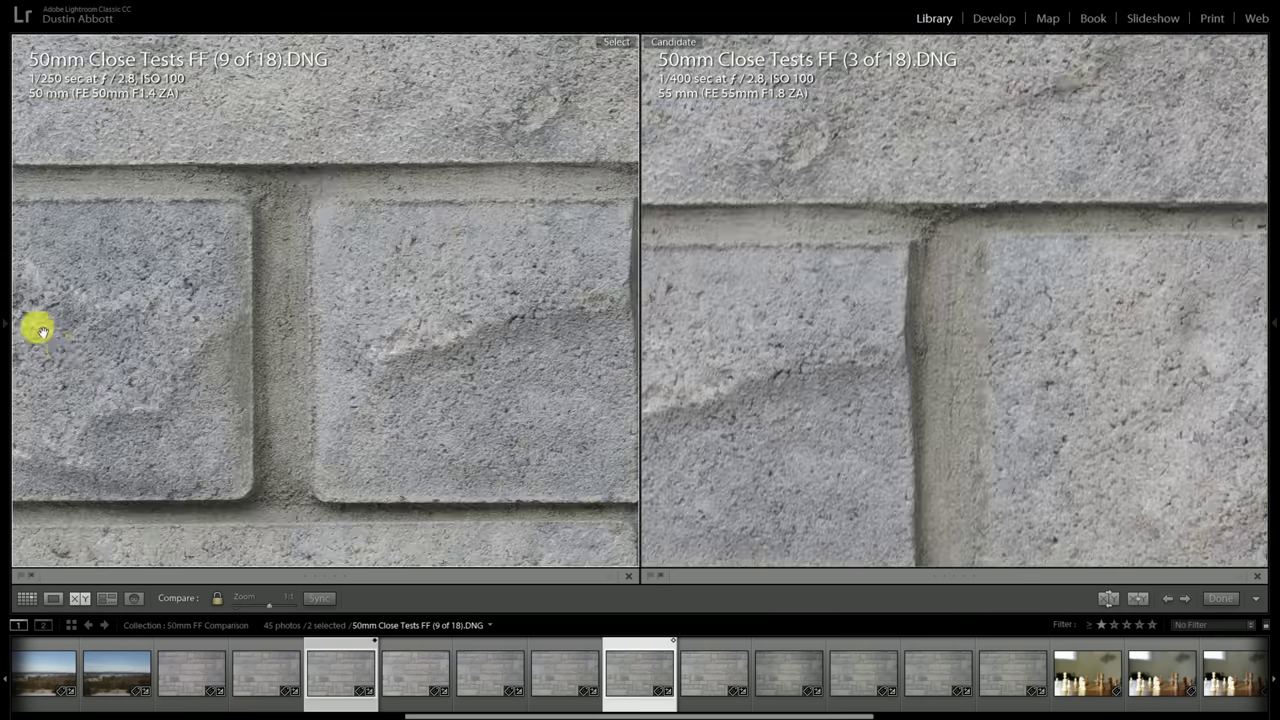
{"action": "left_click_drag", "start_coordinate": [110, 349], "coordinate": [420, 301]}
{"action": "scroll", "coordinate": [377, 330], "scroll_direction": "down", "scroll_amount": 3}
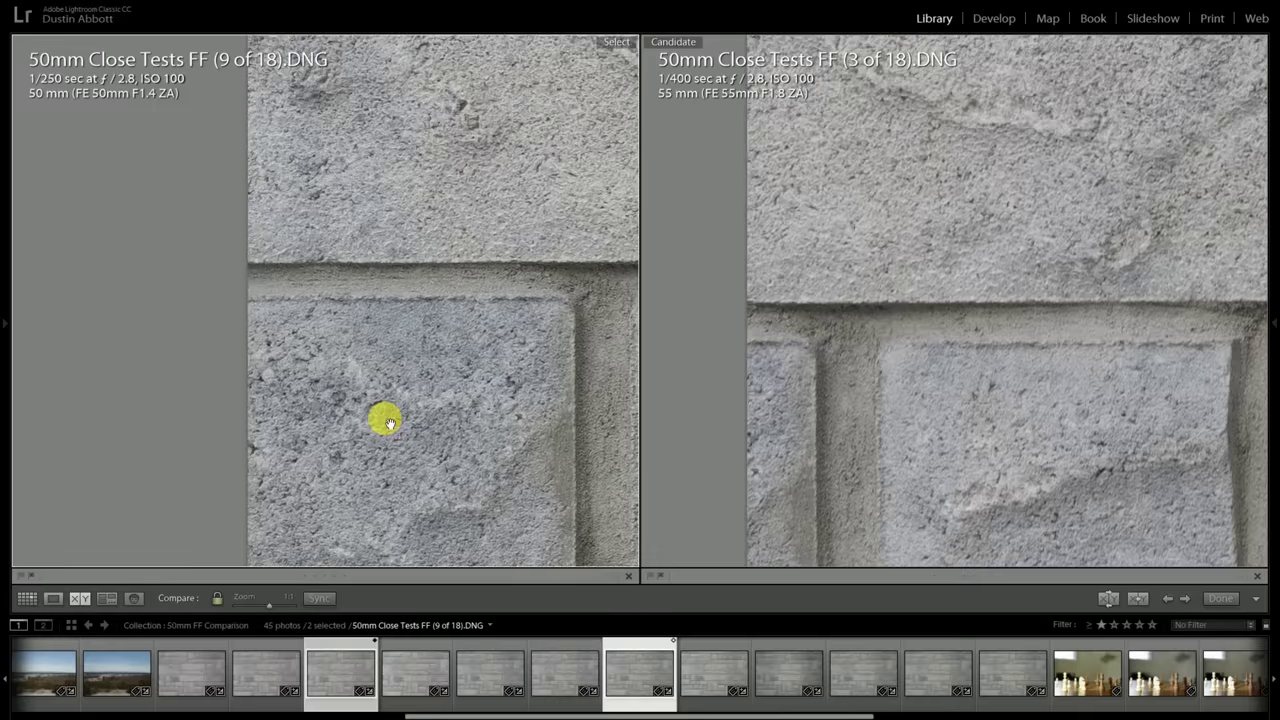
{"action": "scroll", "coordinate": [393, 232], "scroll_direction": "up", "scroll_amount": 5}
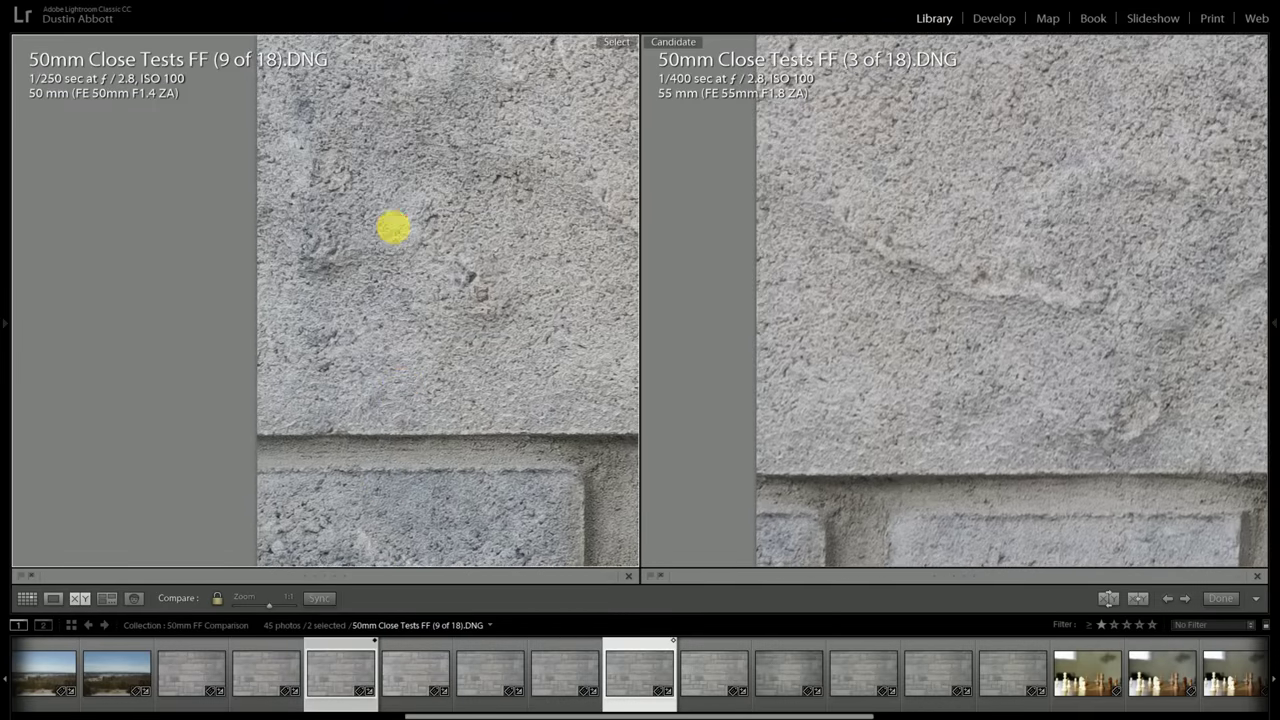
{"action": "left_click", "coordinate": [190, 189]}
{"action": "left_click_drag", "start_coordinate": [47, 145], "coordinate": [320, 305]}
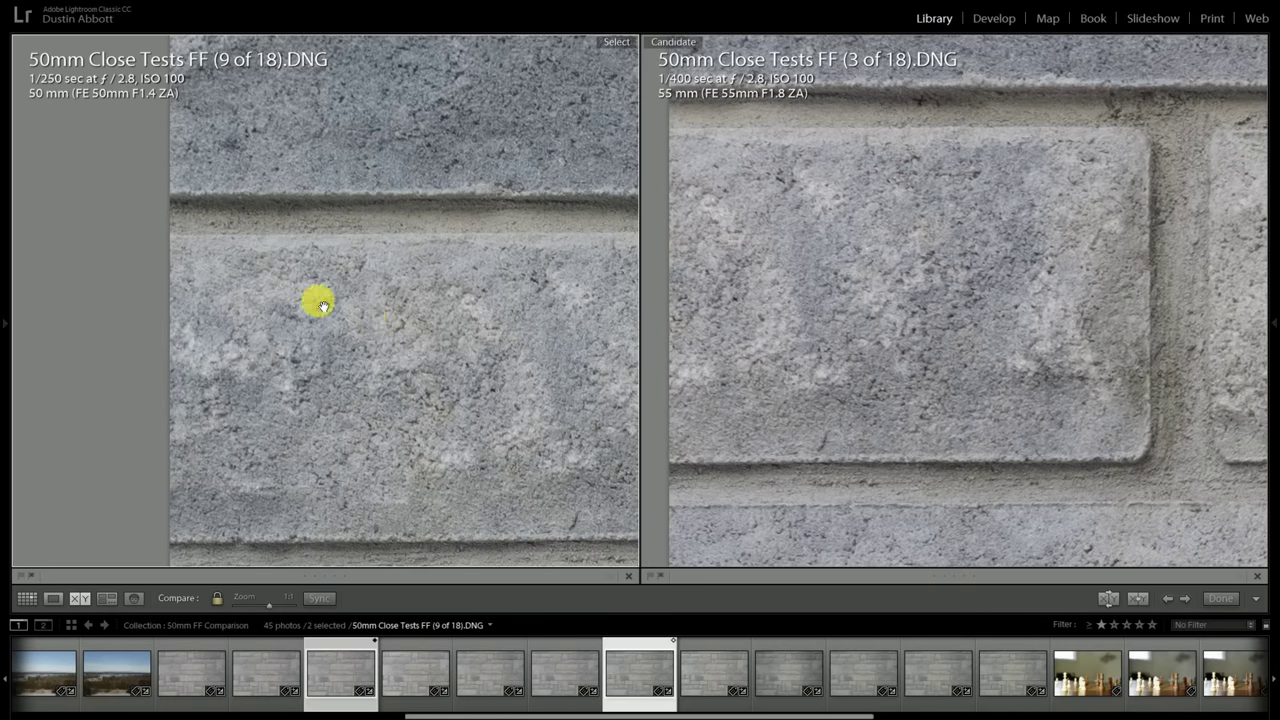
{"action": "left_click", "coordinate": [320, 305]}
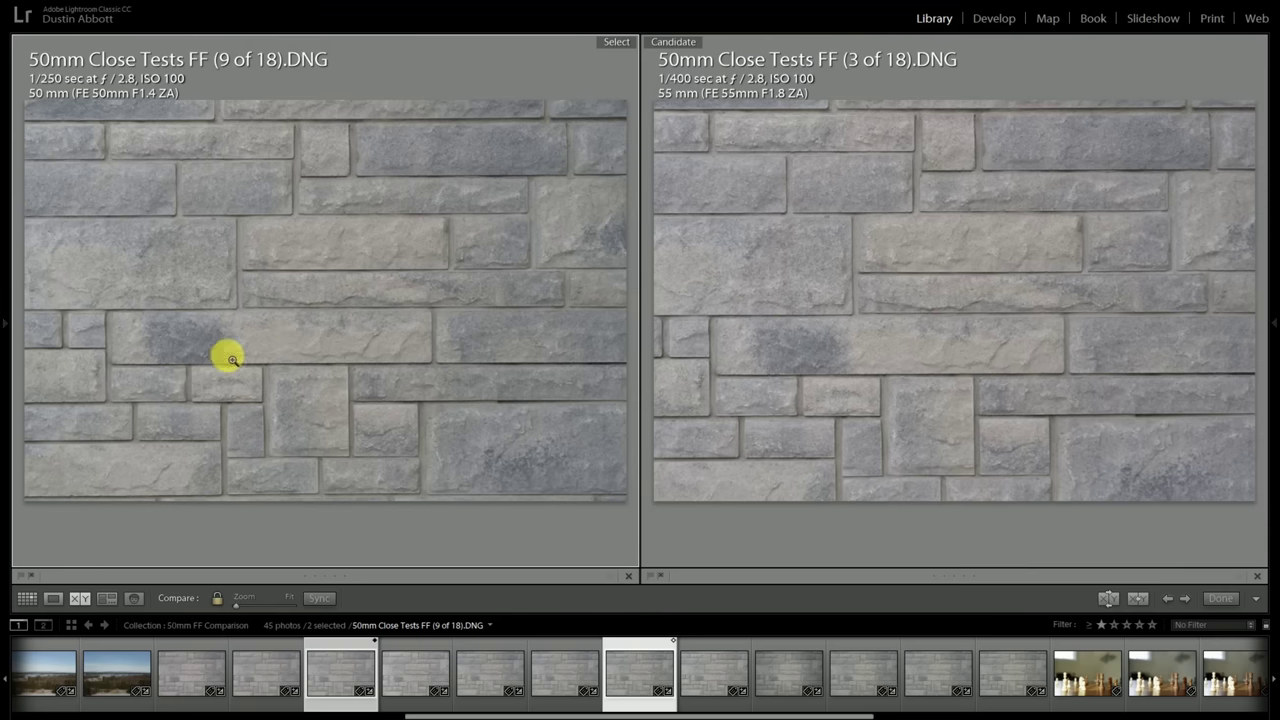
Compare the wall's centre and left edge in f/5.6 close tests 11 of 18 (Zeiss 50mm) and 17 of 18 (Samyang) at 1:1.
{"action": "left_click", "coordinate": [377, 412]}
{"action": "left_click_drag", "start_coordinate": [377, 412], "coordinate": [340, 214]}
{"action": "left_click", "coordinate": [340, 270]}
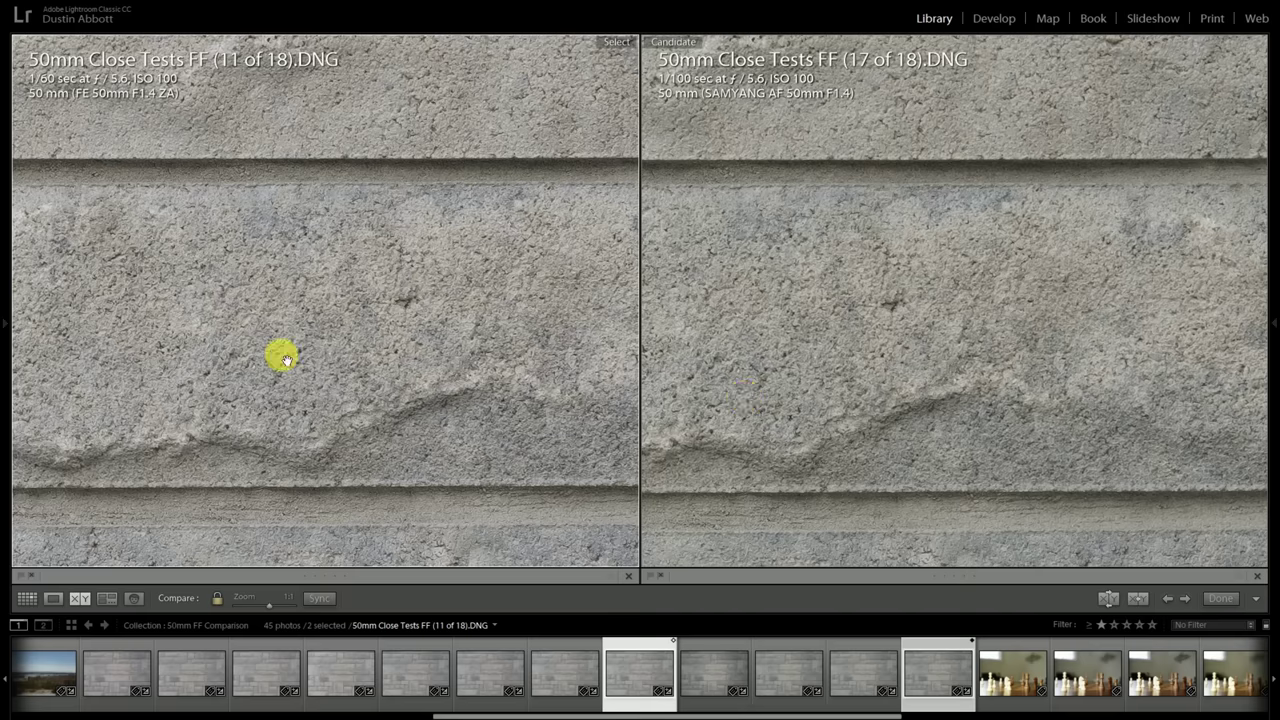
{"action": "left_click", "coordinate": [210, 347]}
{"action": "left_click", "coordinate": [50, 330]}
{"action": "left_click_drag", "start_coordinate": [50, 330], "coordinate": [412, 350]}
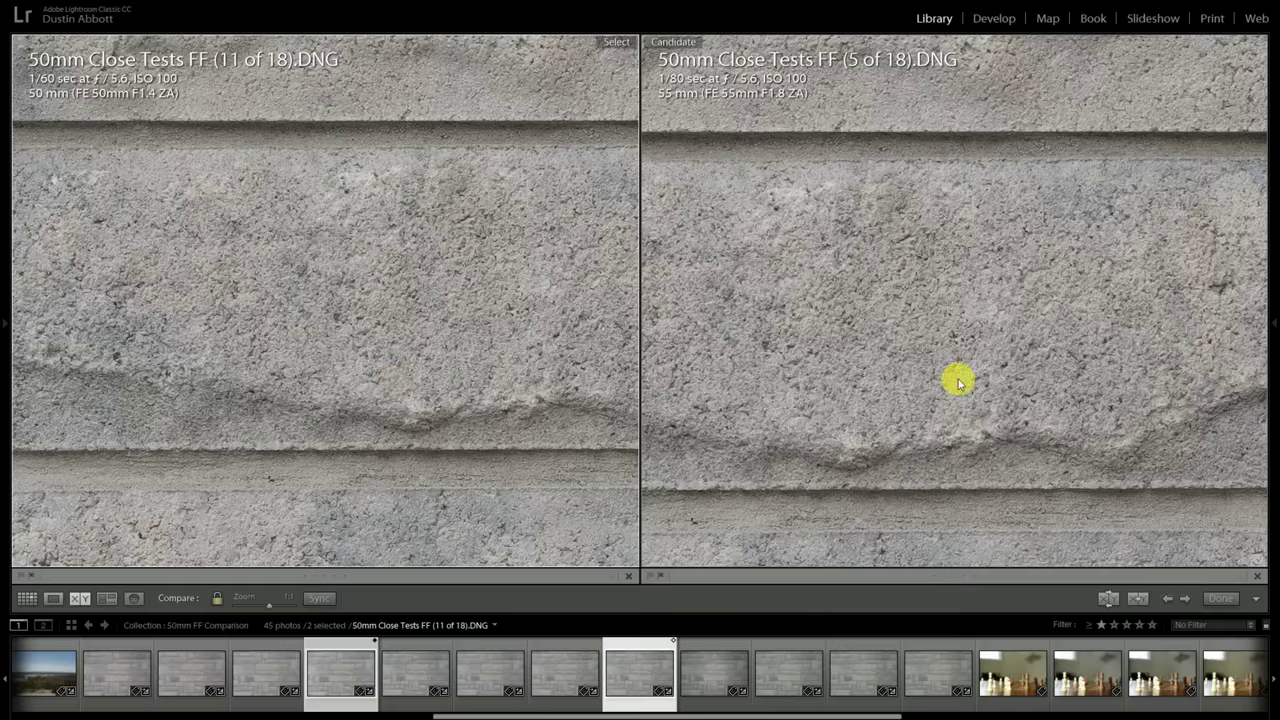
Compare the left edge and upper-left corner of f/5.6 close tests 11 of 18 (Zeiss 50mm) and 5 of 18 (Zeiss 55mm) at 1:1.
{"action": "left_click", "coordinate": [199, 322]}
{"action": "left_click", "coordinate": [25, 316]}
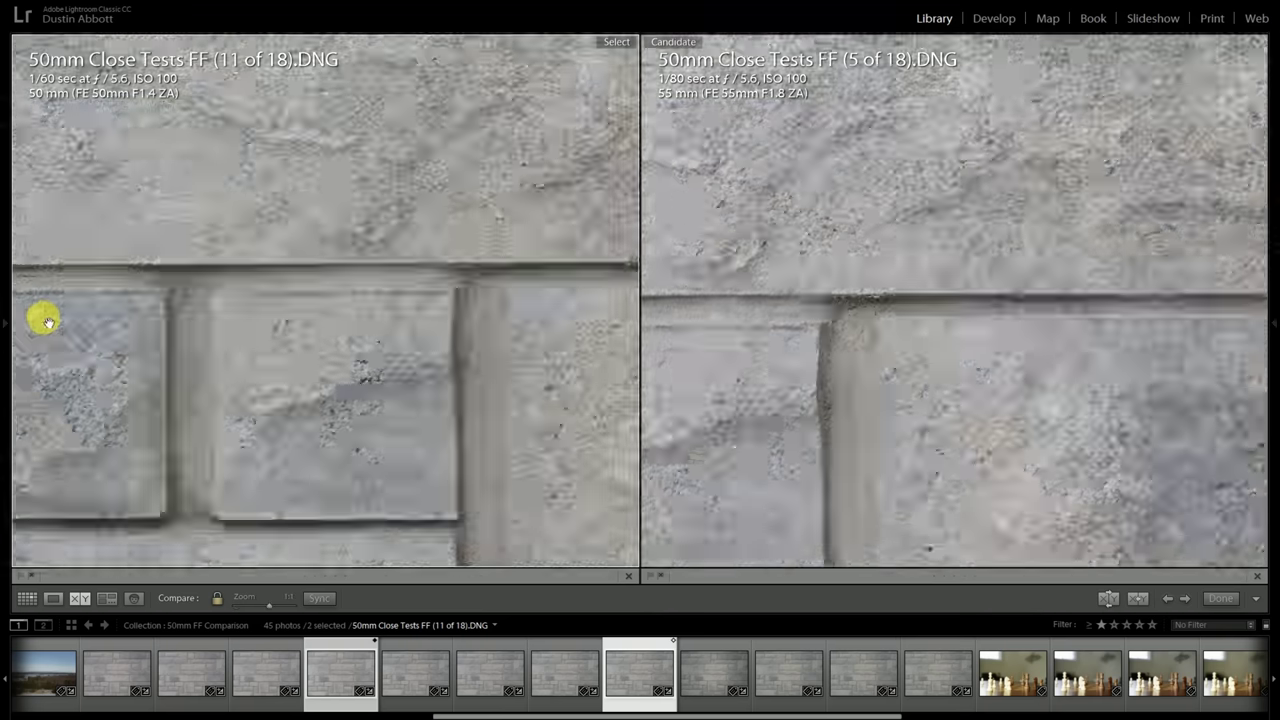
{"action": "left_click_drag", "start_coordinate": [96, 330], "coordinate": [400, 255]}
{"action": "left_click_drag", "start_coordinate": [423, 306], "coordinate": [398, 306]}
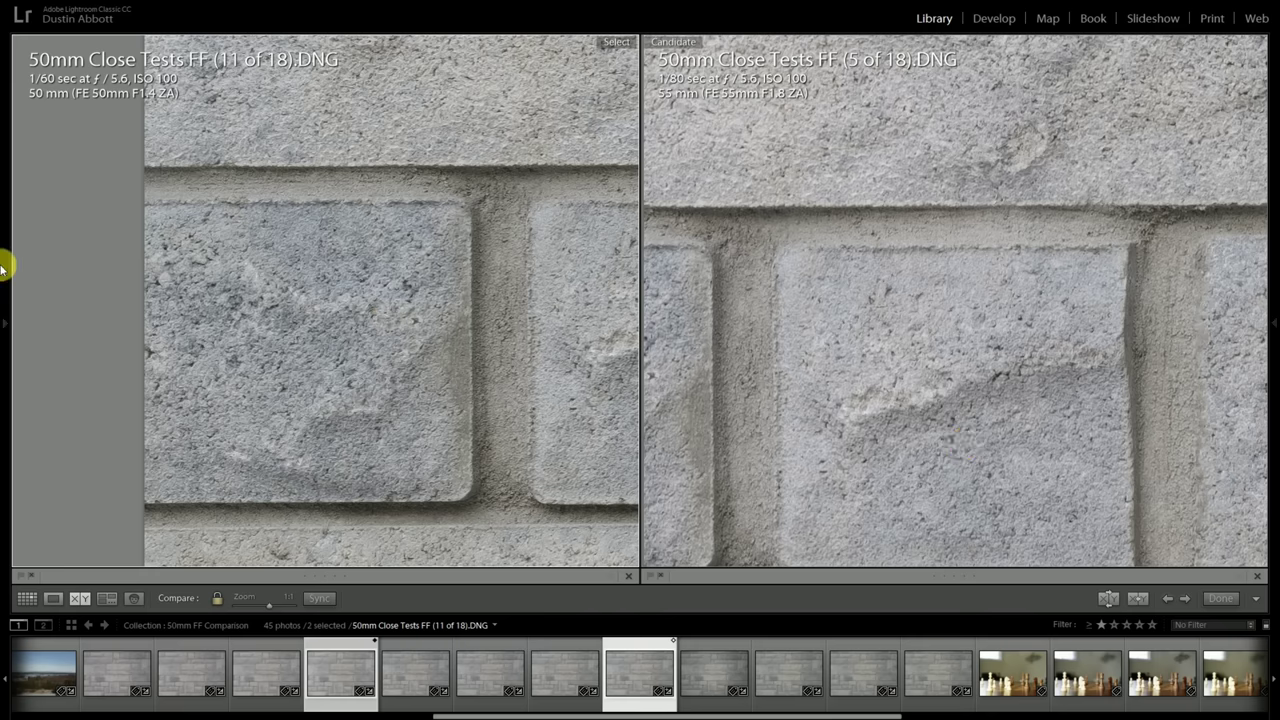
{"action": "left_click_drag", "start_coordinate": [311, 271], "coordinate": [397, 434]}
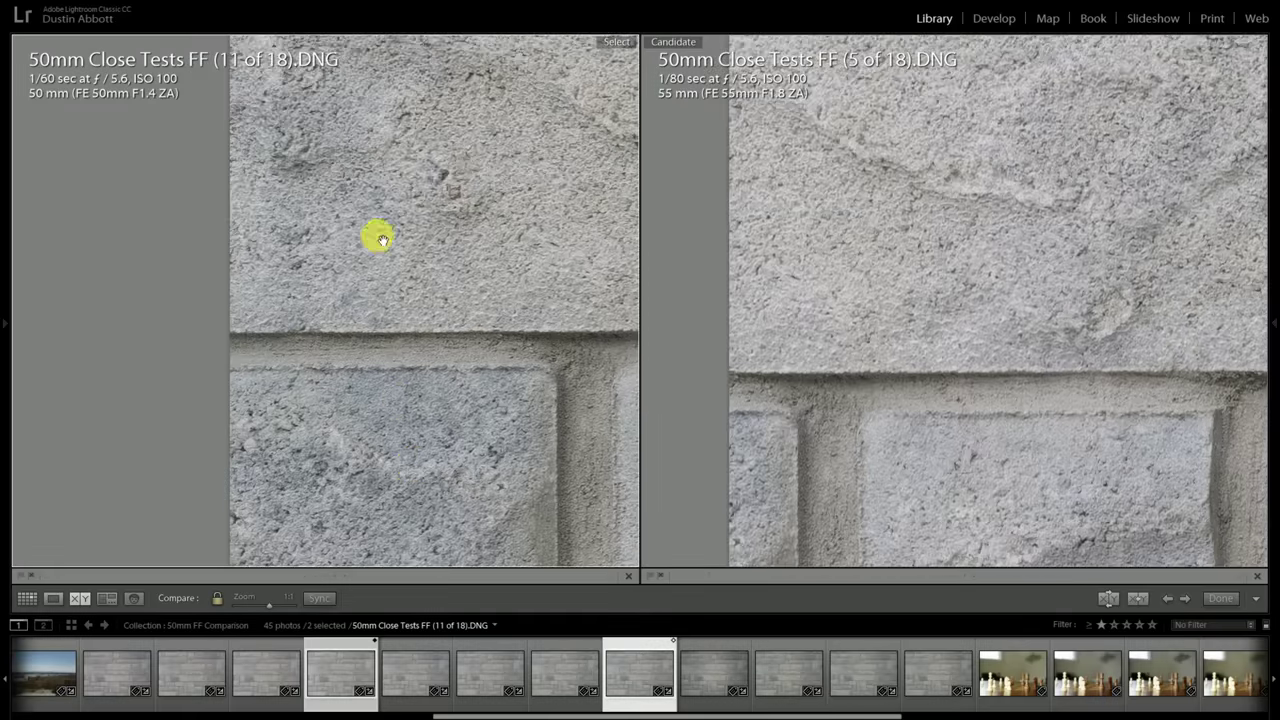
{"action": "left_click_drag", "start_coordinate": [374, 234], "coordinate": [383, 405]}
{"action": "left_click_drag", "start_coordinate": [530, 245], "coordinate": [514, 386]}
{"action": "left_click", "coordinate": [509, 334]}
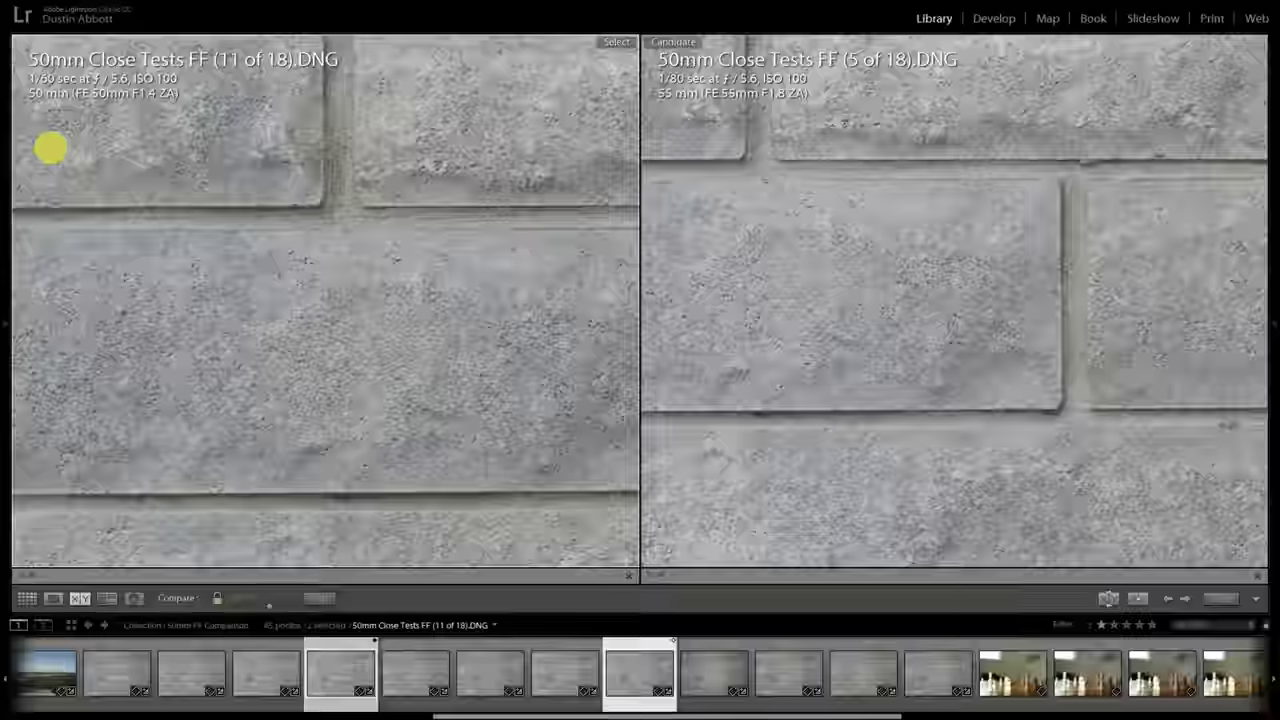
{"action": "left_click_drag", "start_coordinate": [49, 146], "coordinate": [349, 360]}
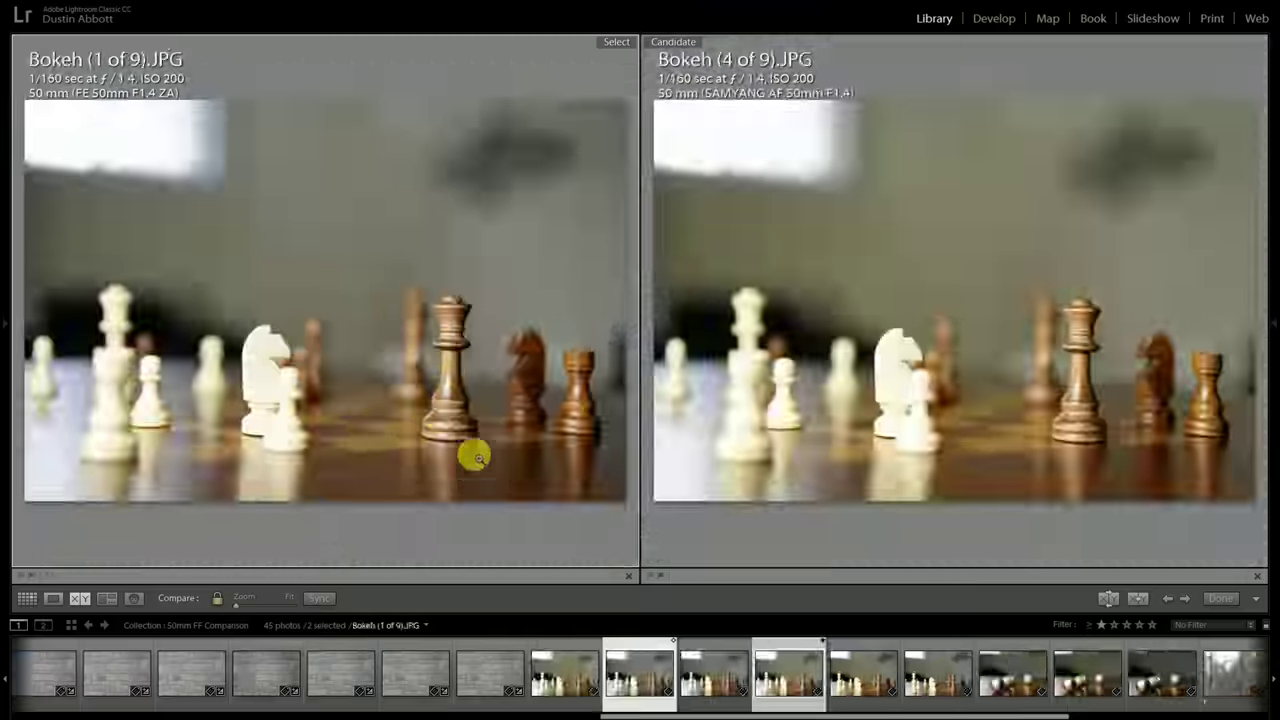
Compare the brown queen from head to base in Bokeh 1 of 9 (Zeiss 50mm) and 4 of 9 (Samyang) at 1:1.
{"action": "left_click", "coordinate": [452, 370]}
{"action": "left_click_drag", "start_coordinate": [466, 340], "coordinate": [452, 548]}
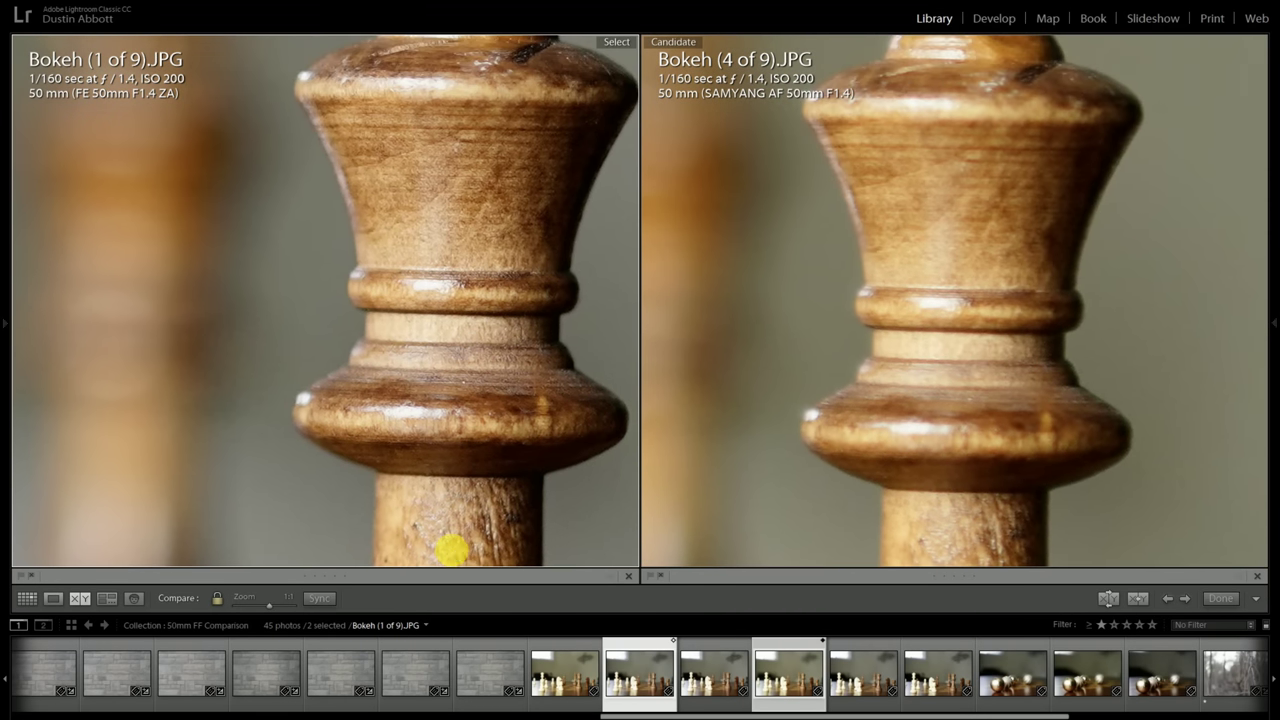
{"action": "left_click_drag", "start_coordinate": [451, 414], "coordinate": [420, 251]}
{"action": "left_click_drag", "start_coordinate": [426, 542], "coordinate": [420, 195]}
{"action": "left_click_drag", "start_coordinate": [417, 391], "coordinate": [409, 129]}
{"action": "left_click_drag", "start_coordinate": [388, 388], "coordinate": [401, 364]}
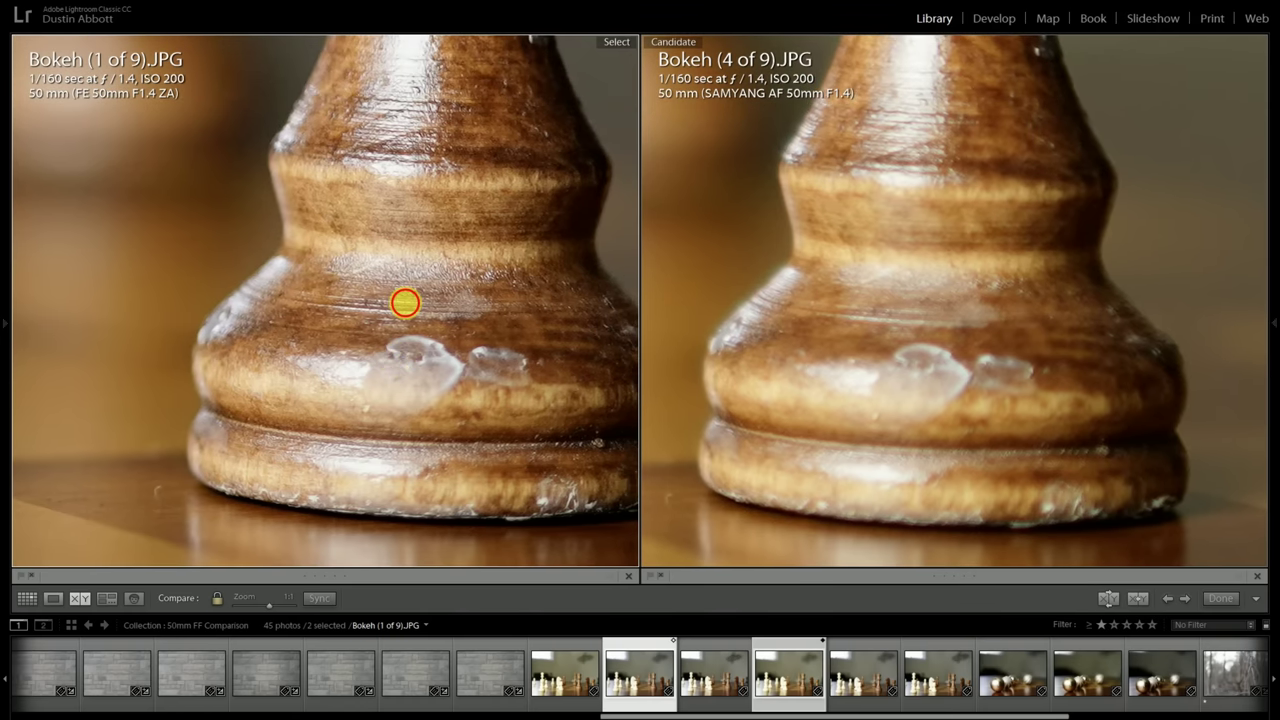
{"action": "left_click_drag", "start_coordinate": [406, 300], "coordinate": [413, 321]}
{"action": "left_click", "coordinate": [413, 321]}
Examine the small white pawn's edges and base for fringing in Bokeh 1 of 9 and 4 of 9 at 1:1.
{"action": "left_click", "coordinate": [157, 401]}
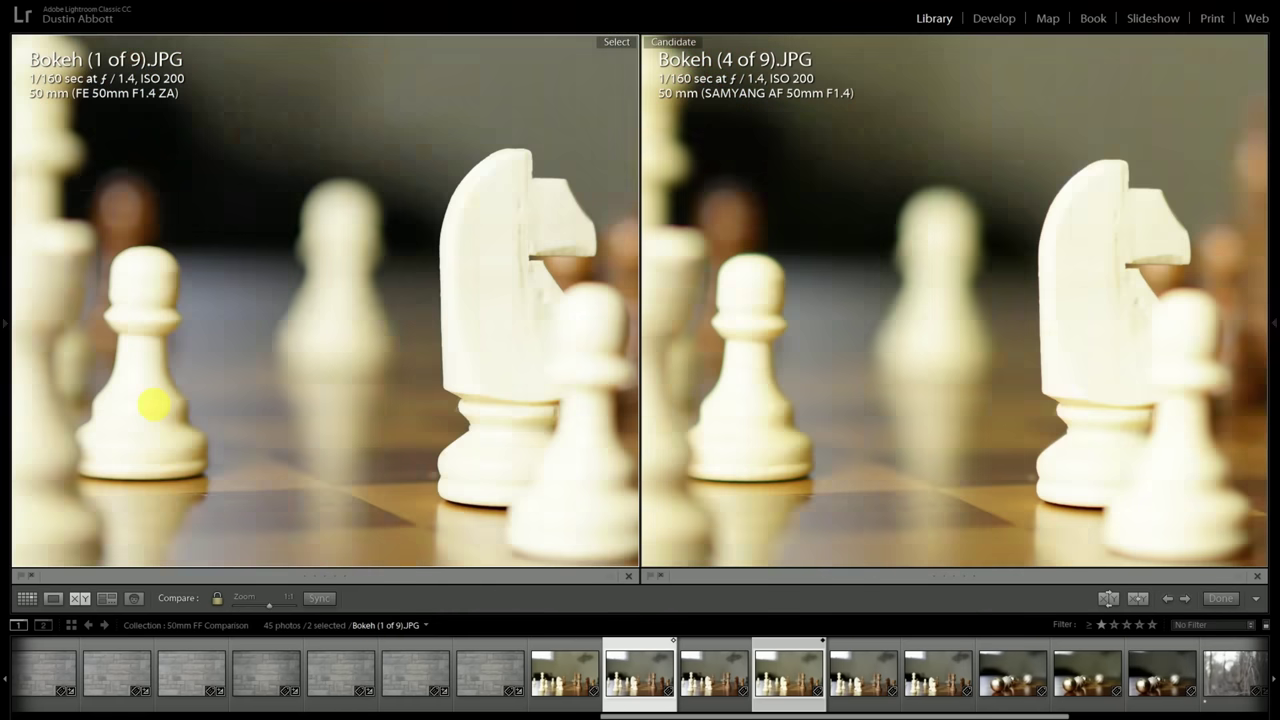
{"action": "left_click", "coordinate": [155, 409]}
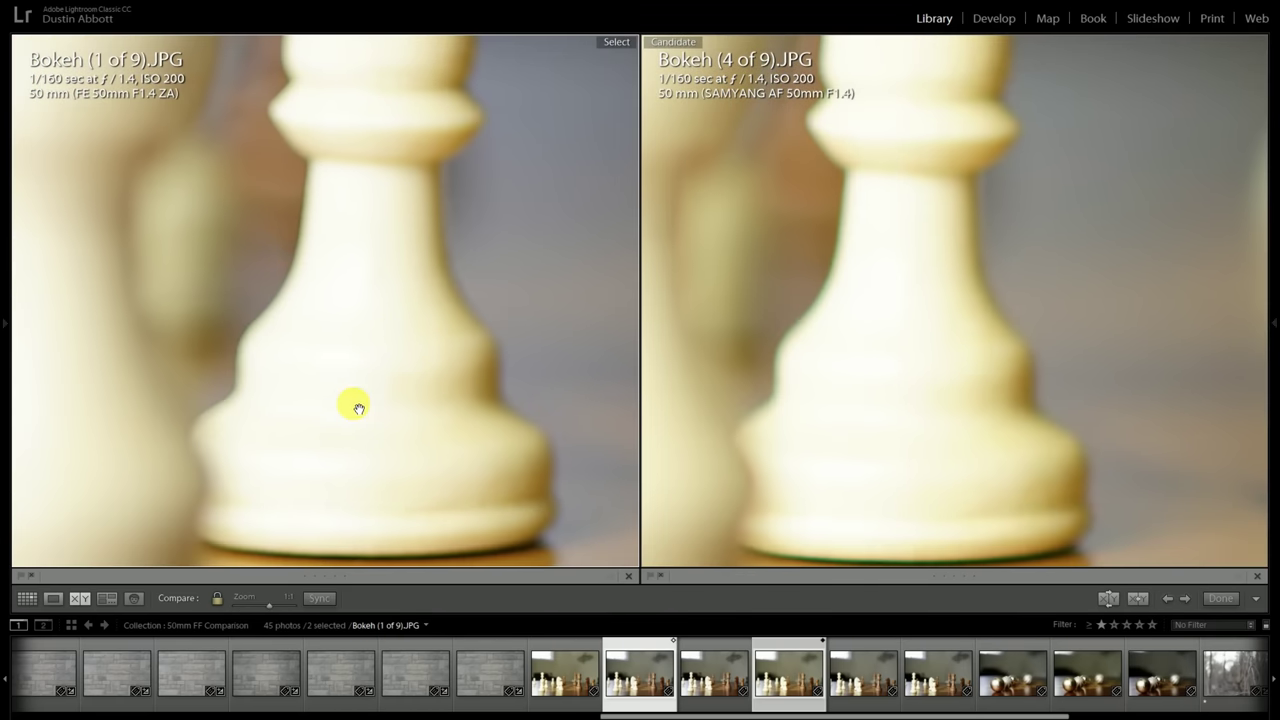
{"action": "left_click_drag", "start_coordinate": [996, 481], "coordinate": [952, 379]}
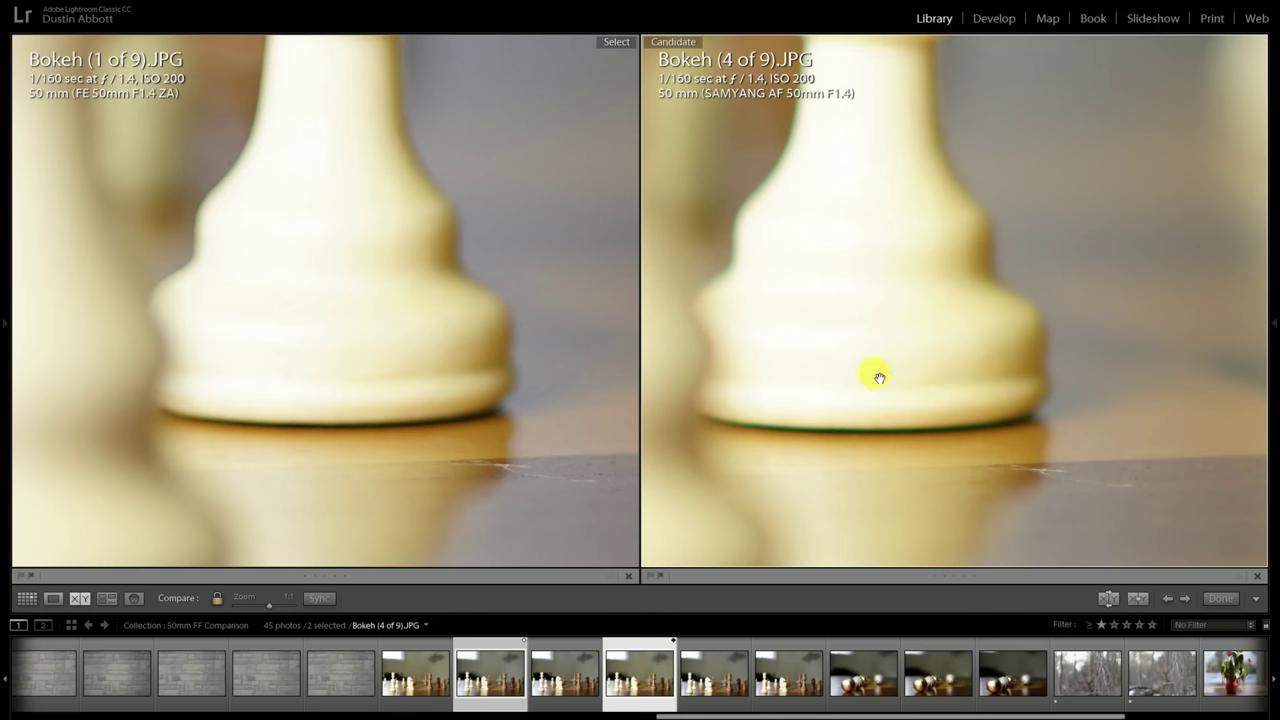
{"action": "left_click", "coordinate": [365, 250]}
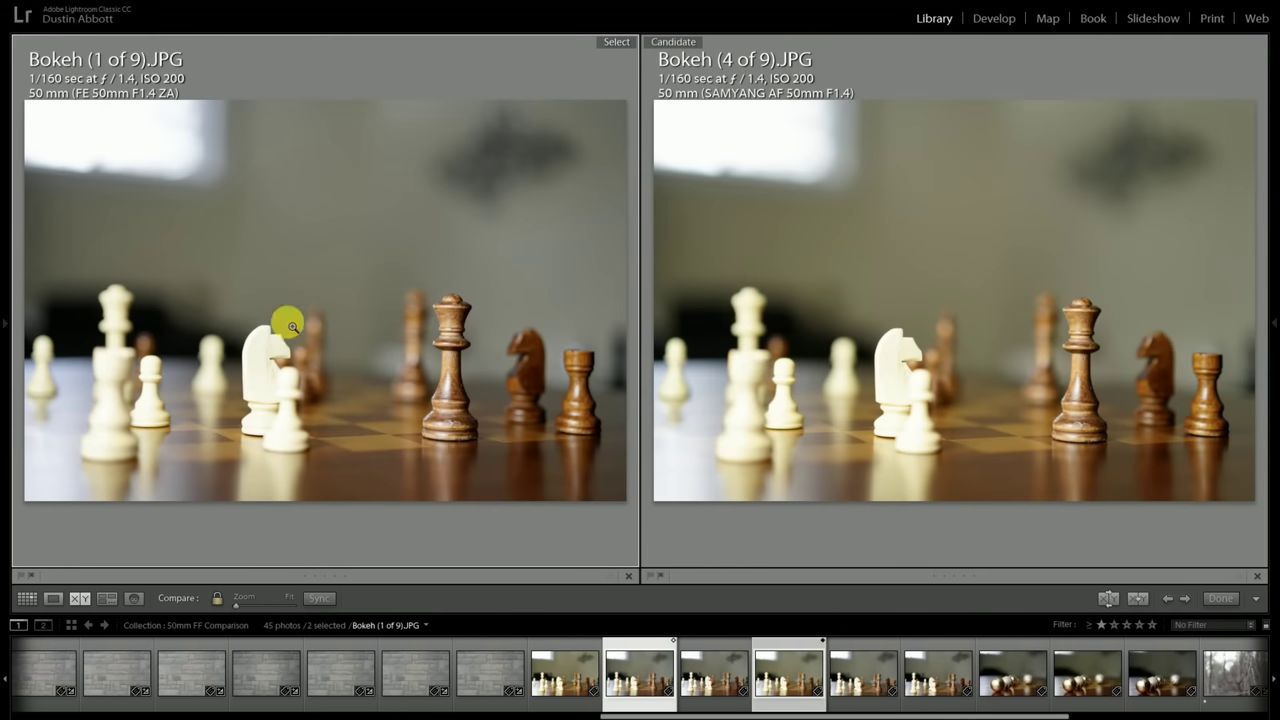
Compare the blurred brown piece behind the white knight and the upper-right background blur in Bokeh 1 of 9 and 4 of 9 at 1:1.
{"action": "left_click", "coordinate": [315, 330]}
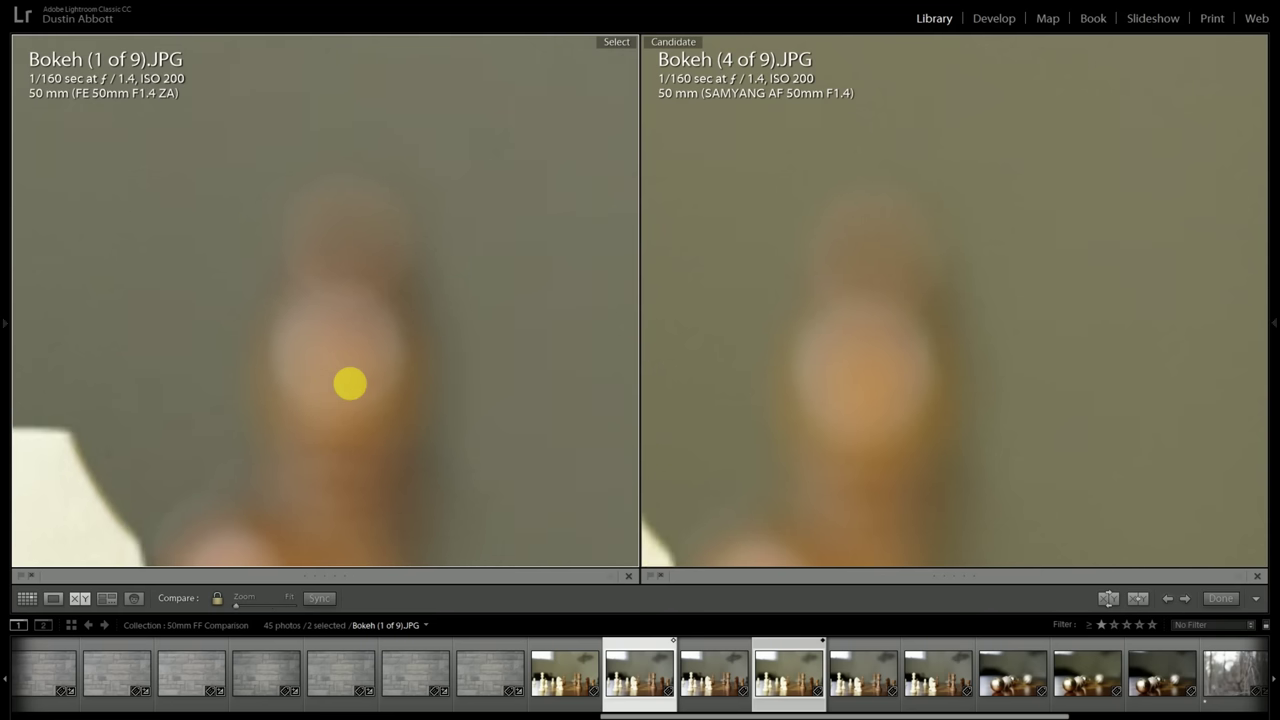
{"action": "left_click", "coordinate": [350, 379]}
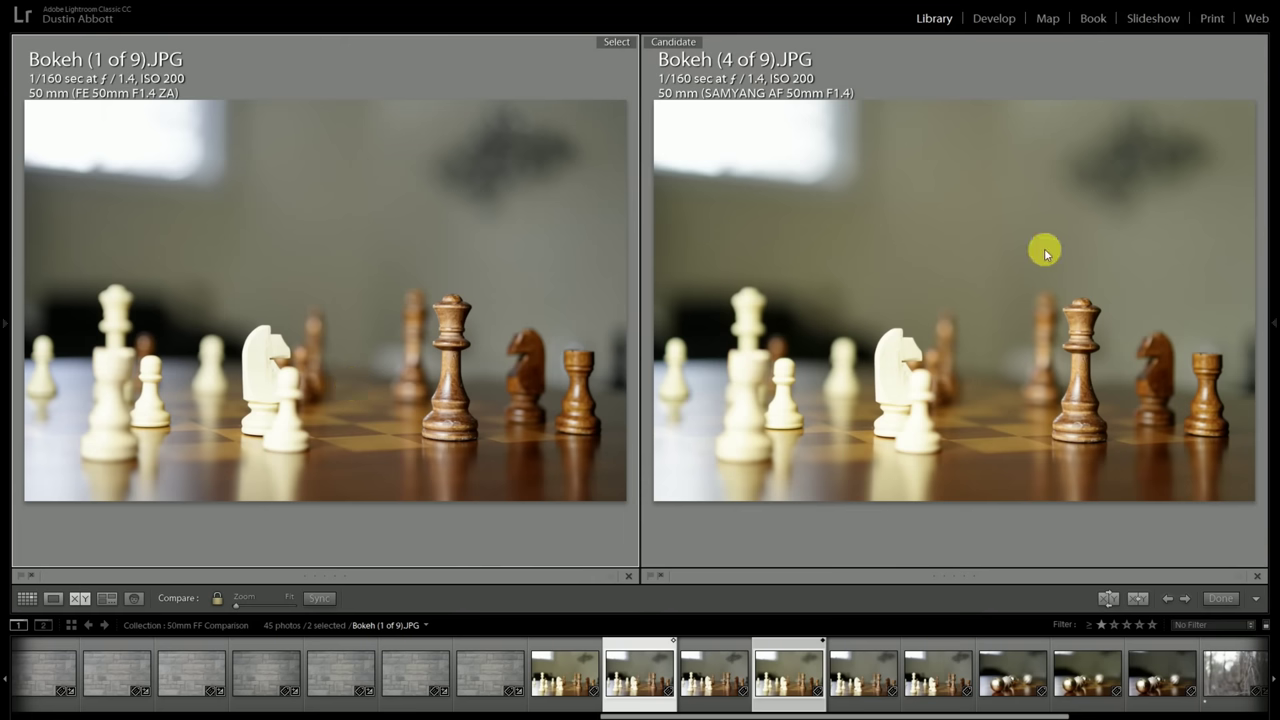
{"action": "left_click", "coordinate": [1141, 129]}
{"action": "left_click", "coordinate": [1145, 160]}
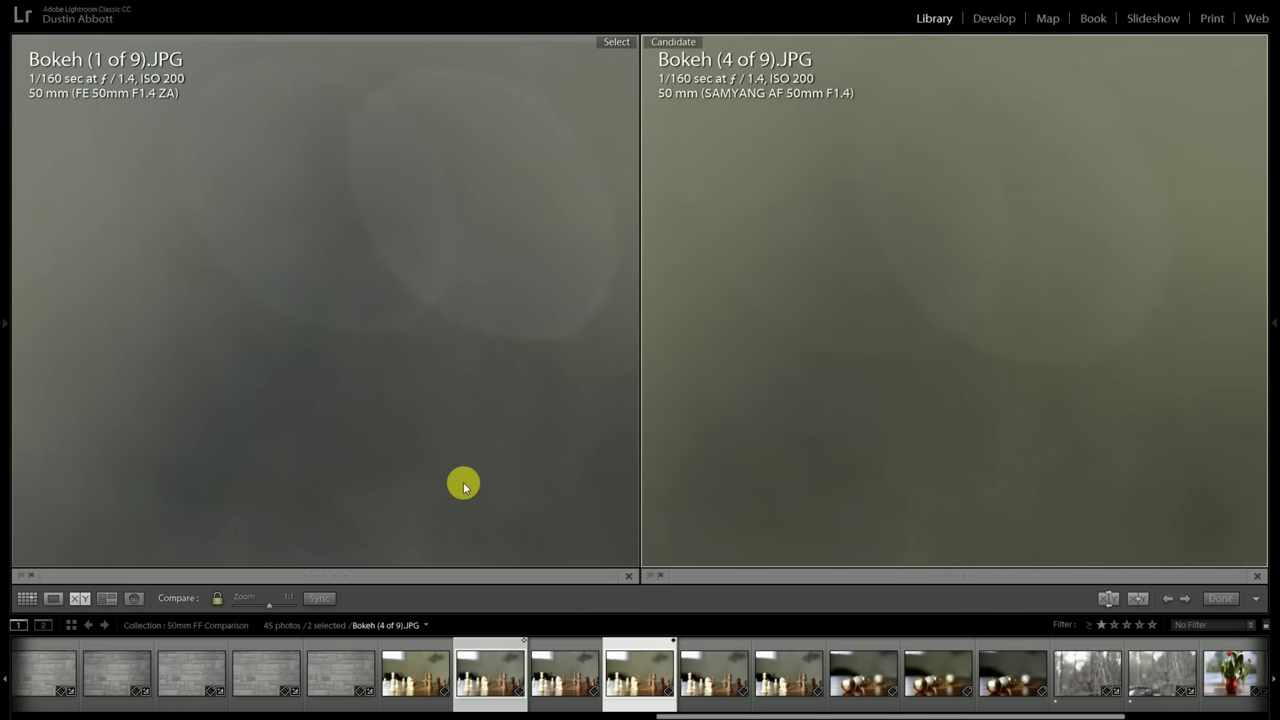
{"action": "left_click", "coordinate": [460, 545]}
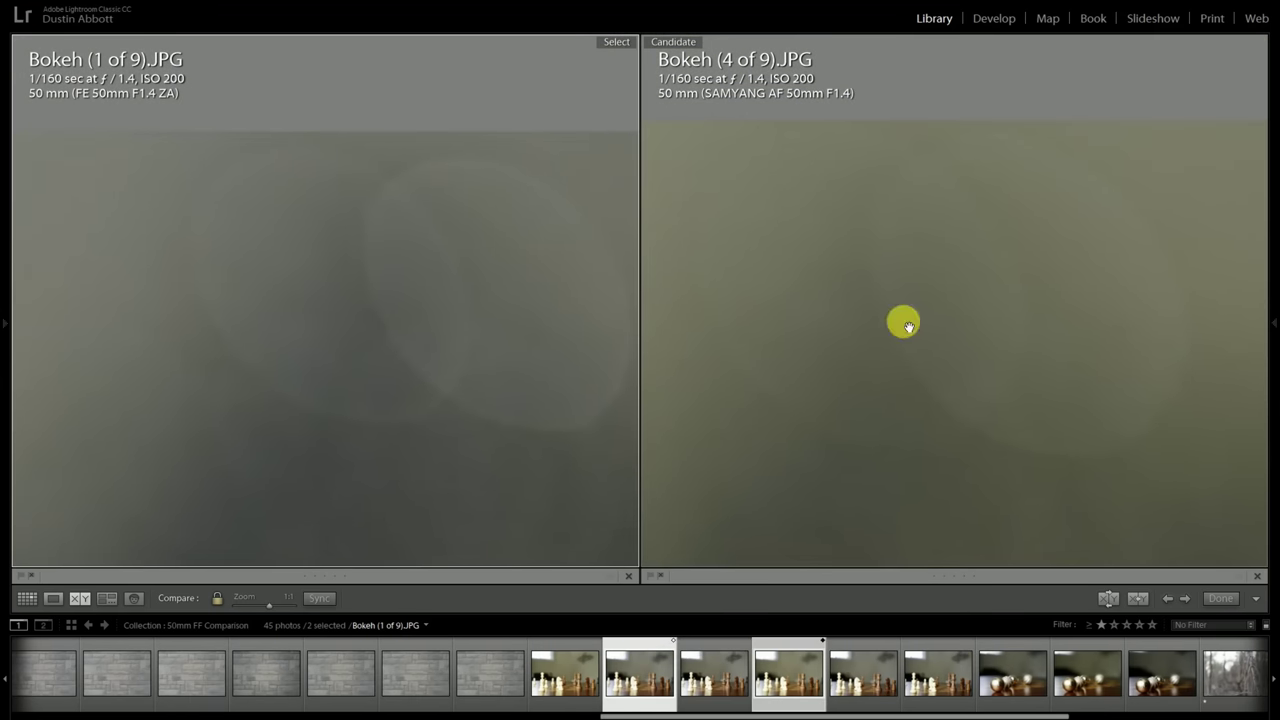